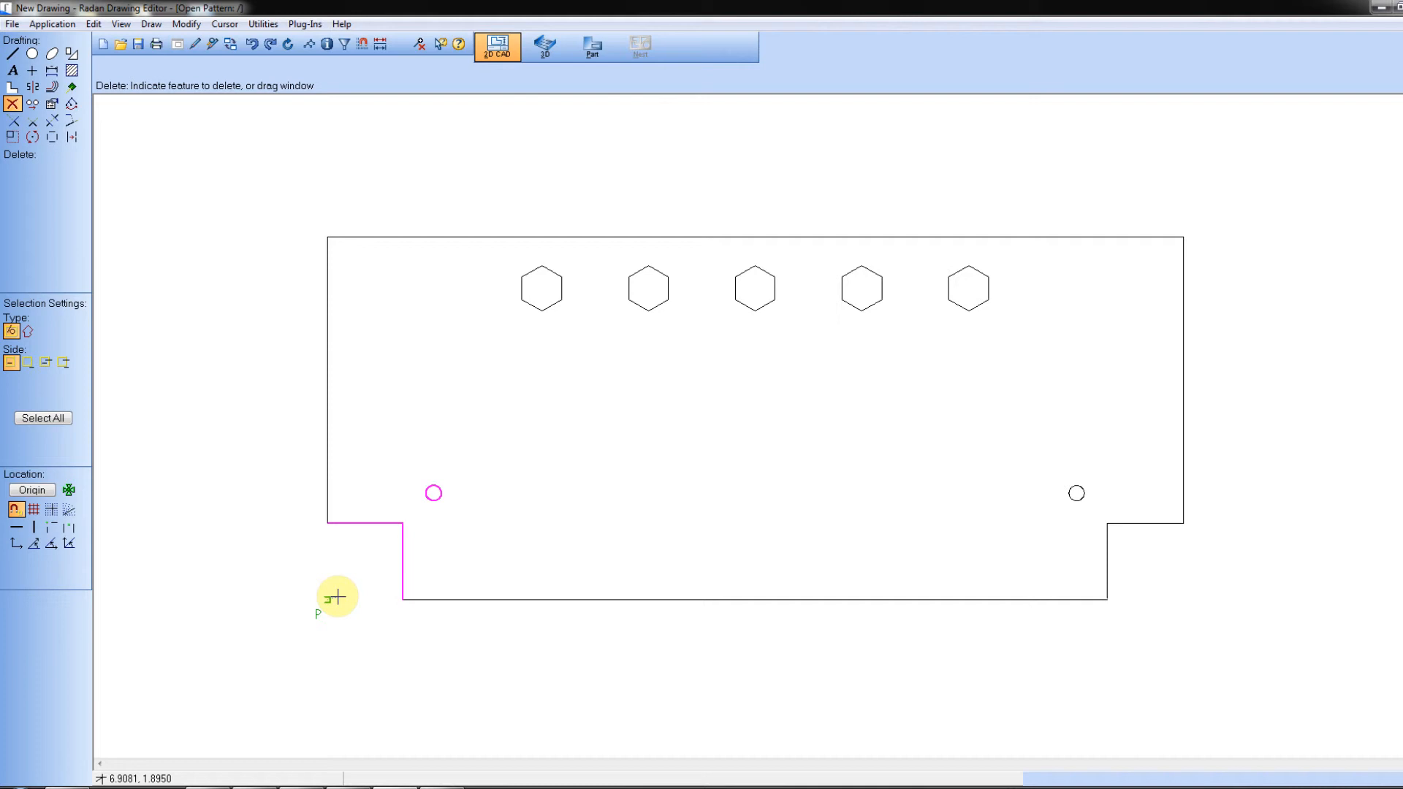
Step: Dimension the width of the notch at the panel's lower-left corner, placing the dimension below the notch's horizontal edge
scroll(344, 599, up, 5)
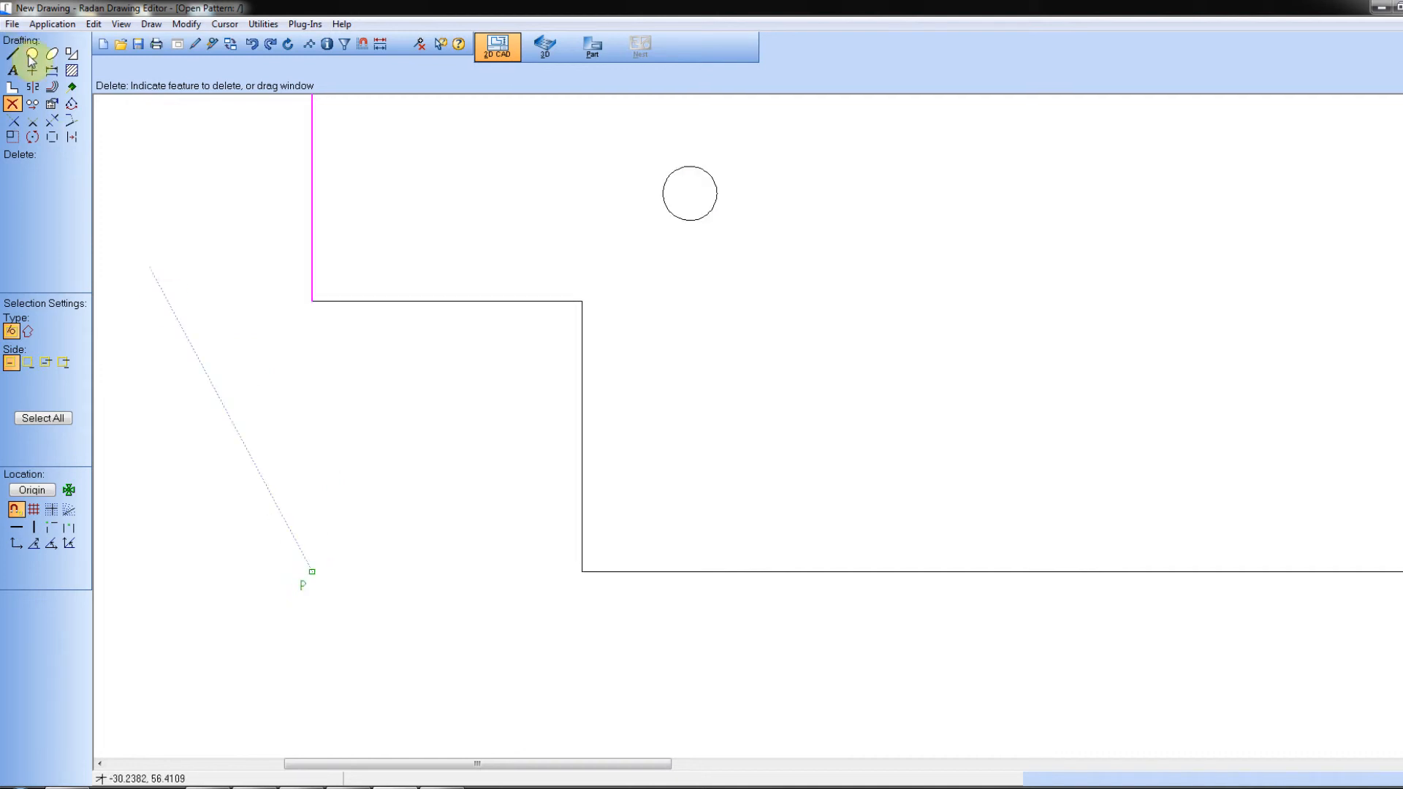
click(51, 70)
click(329, 247)
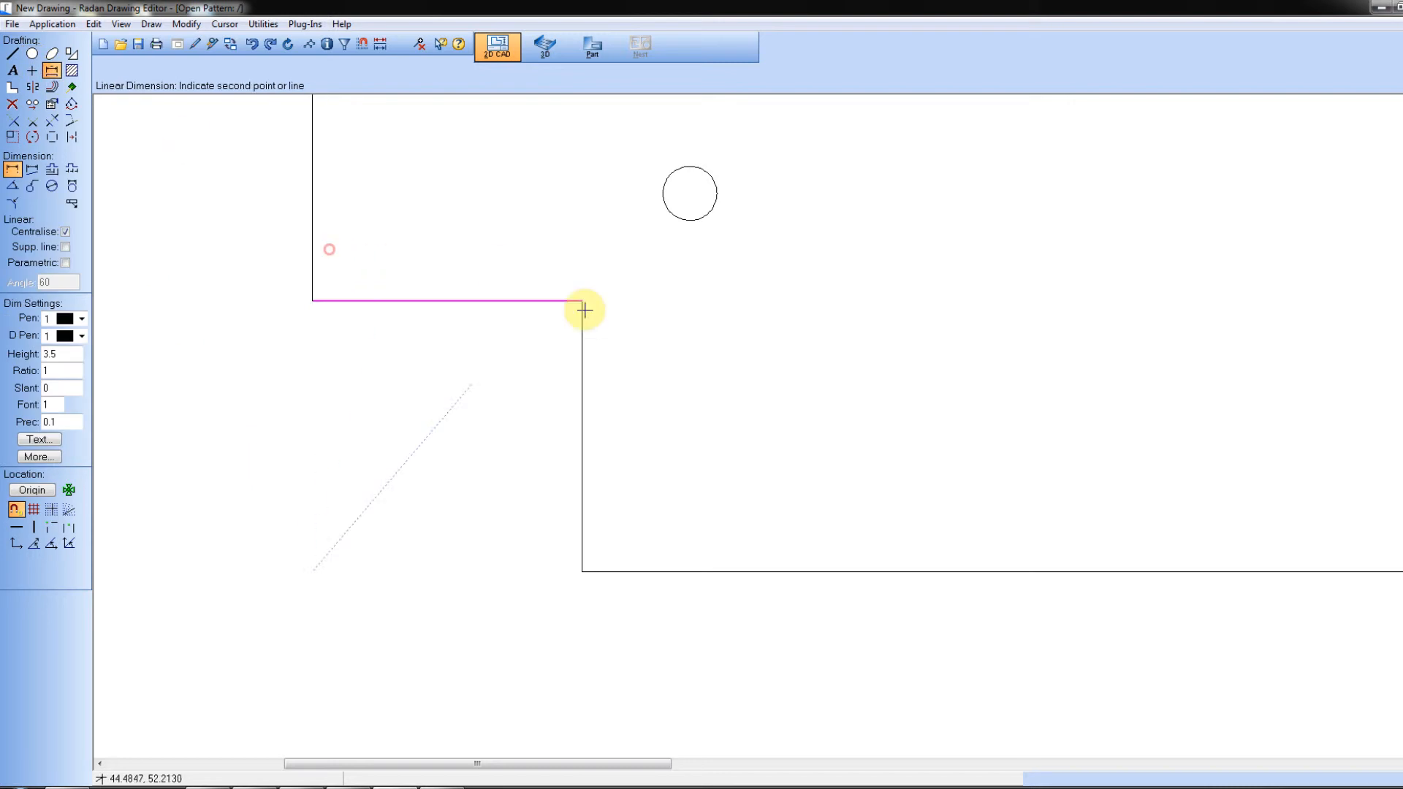
click(596, 382)
click(510, 378)
click(12, 54)
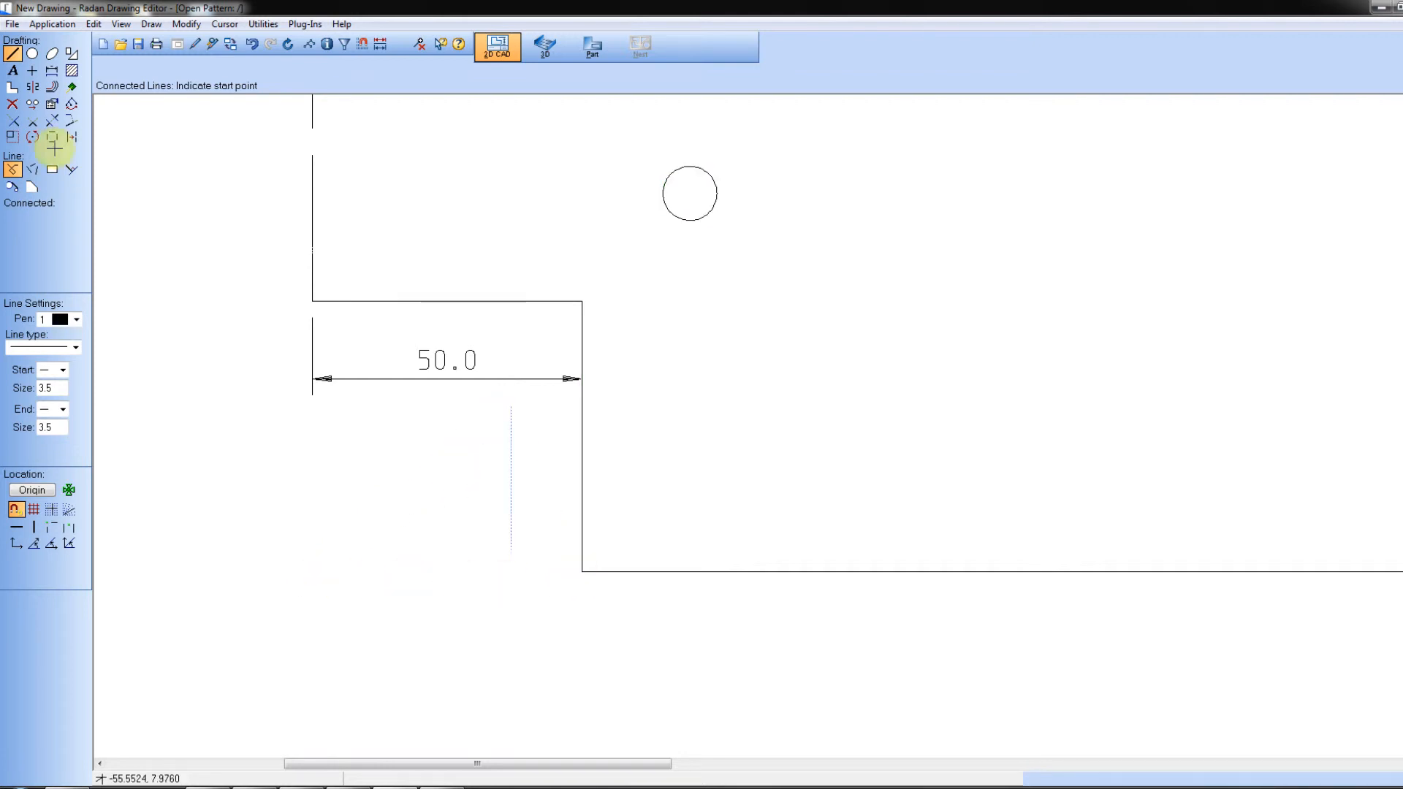
click(13, 105)
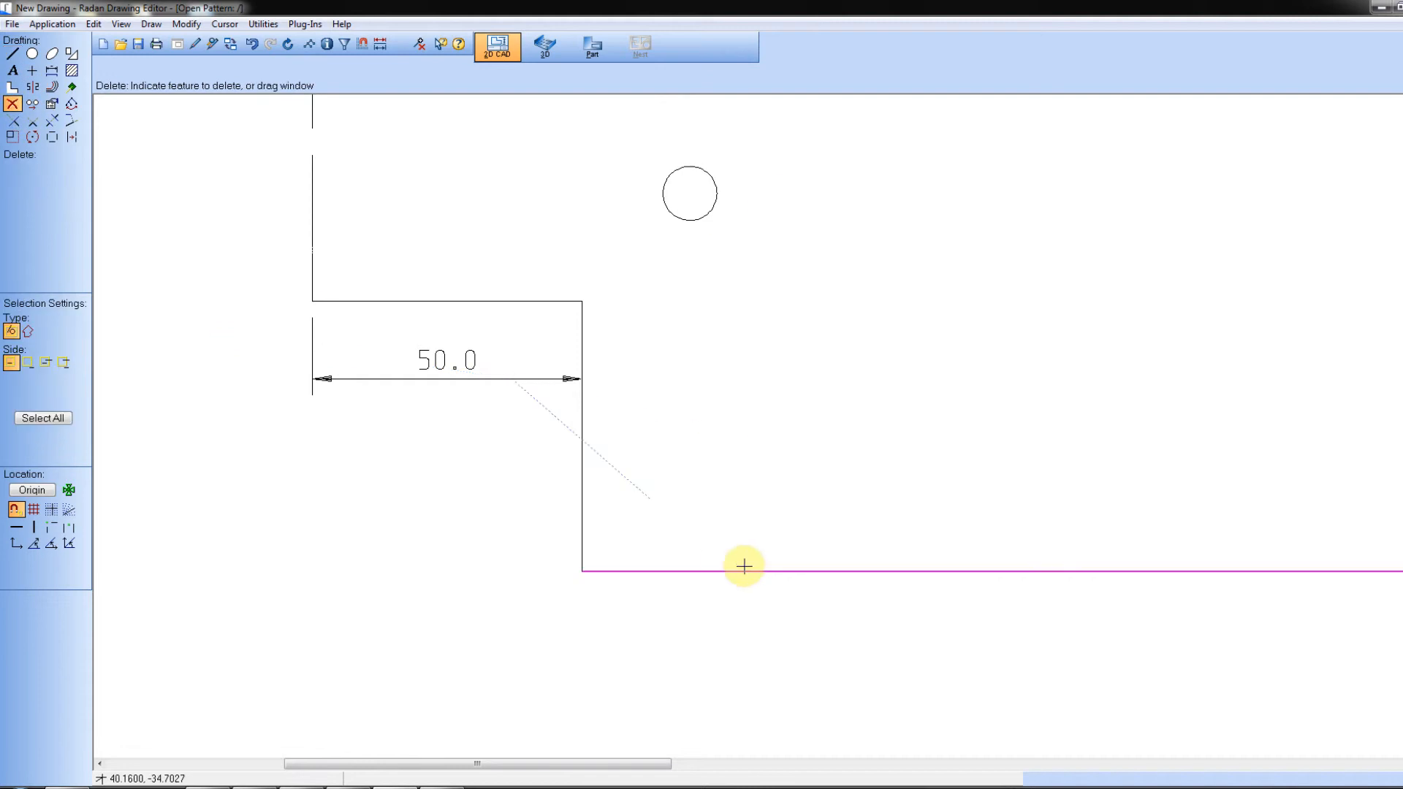
Step: Dimension the height of the notch at the panel's lower-right corner, placing the dimension outside the panel
scroll(752, 553, down, 1)
scroll(752, 553, down, 3)
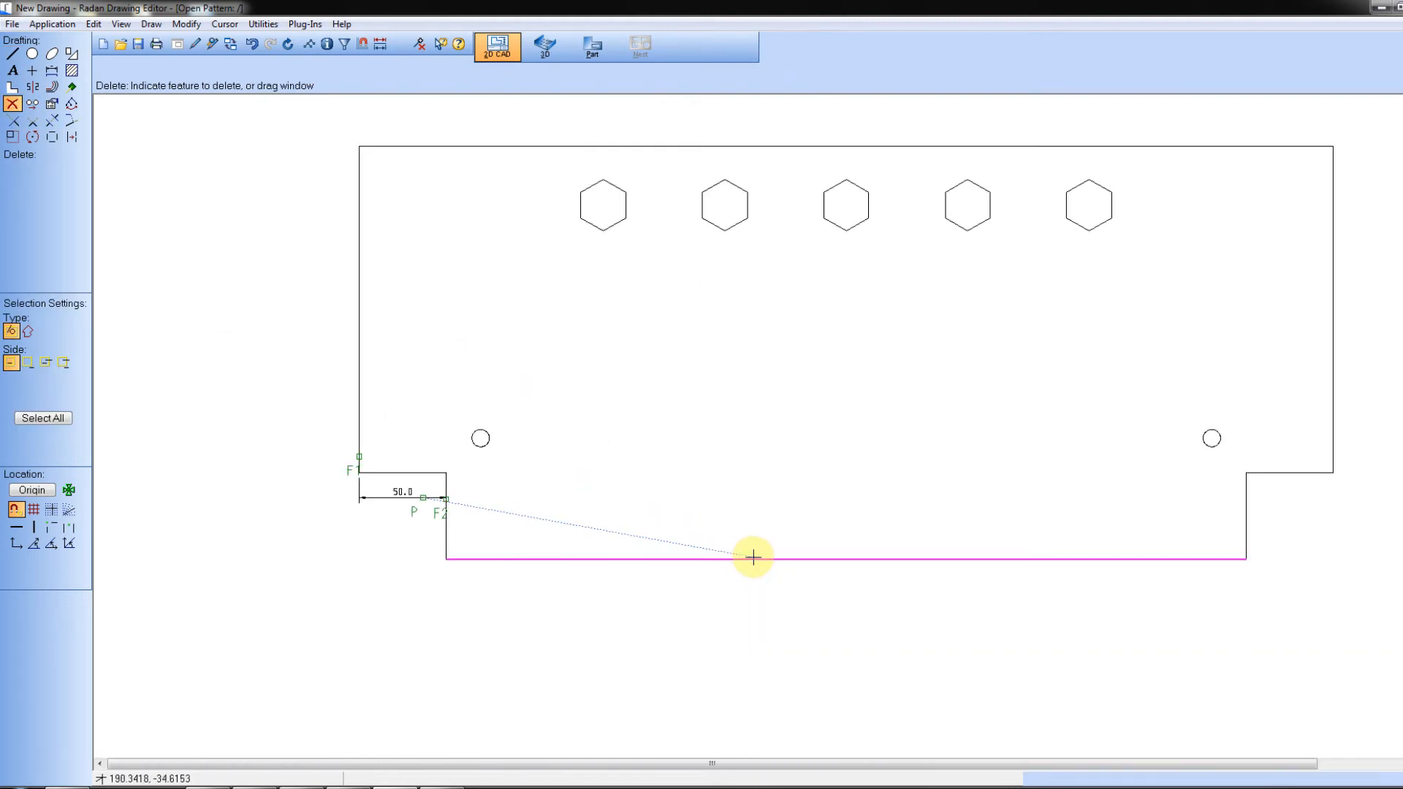
scroll(1332, 558, up, 3)
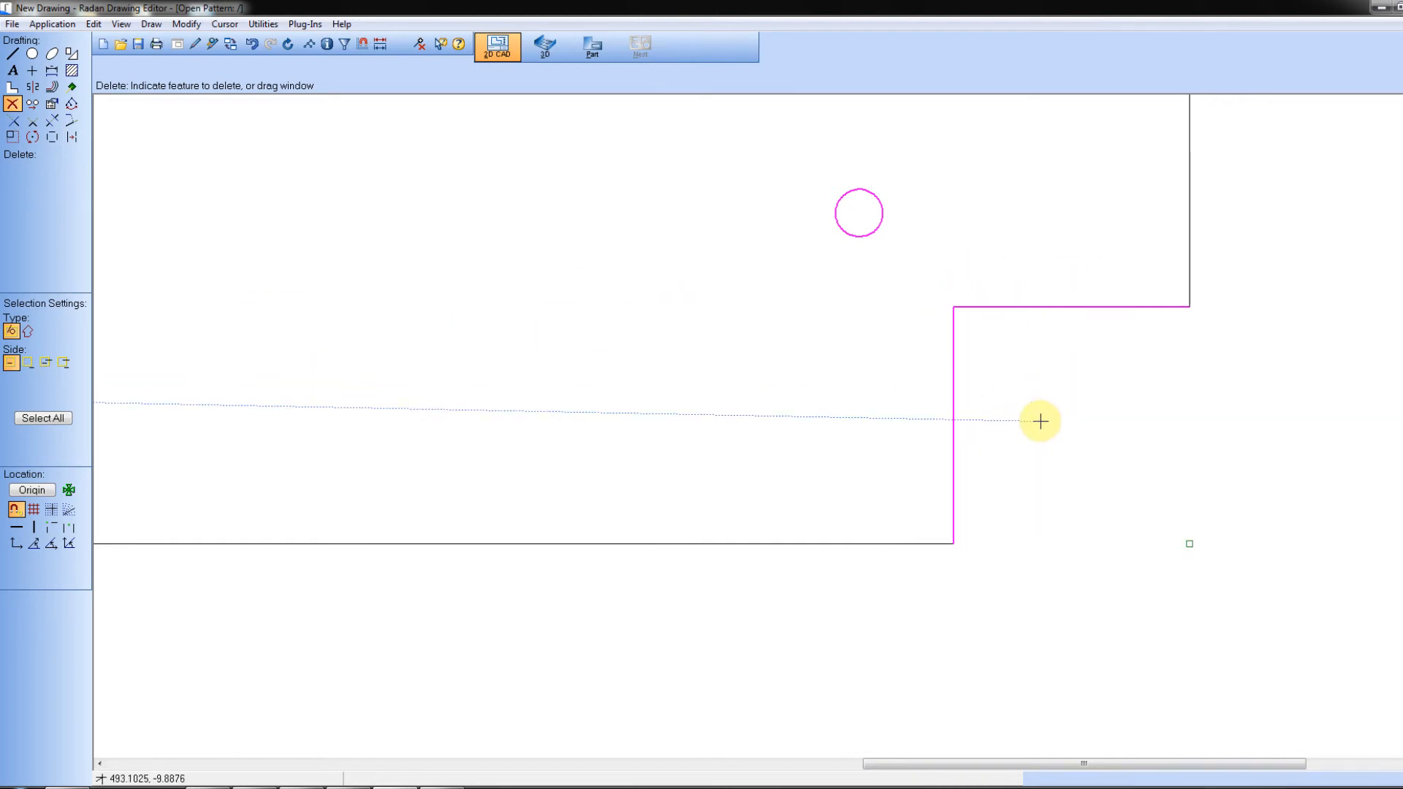
scroll(1056, 523, down, 2)
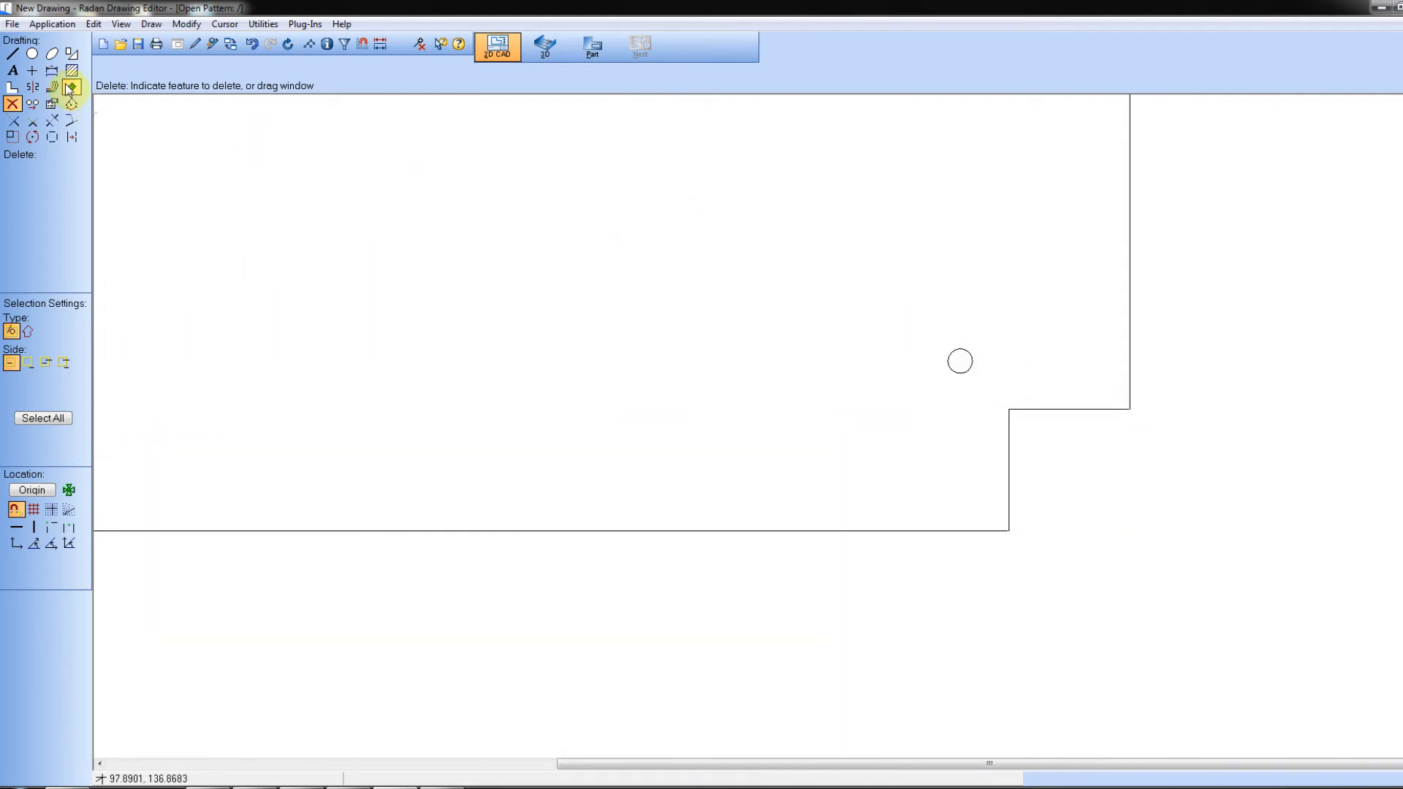
click(51, 70)
click(1064, 479)
click(1096, 410)
click(1154, 457)
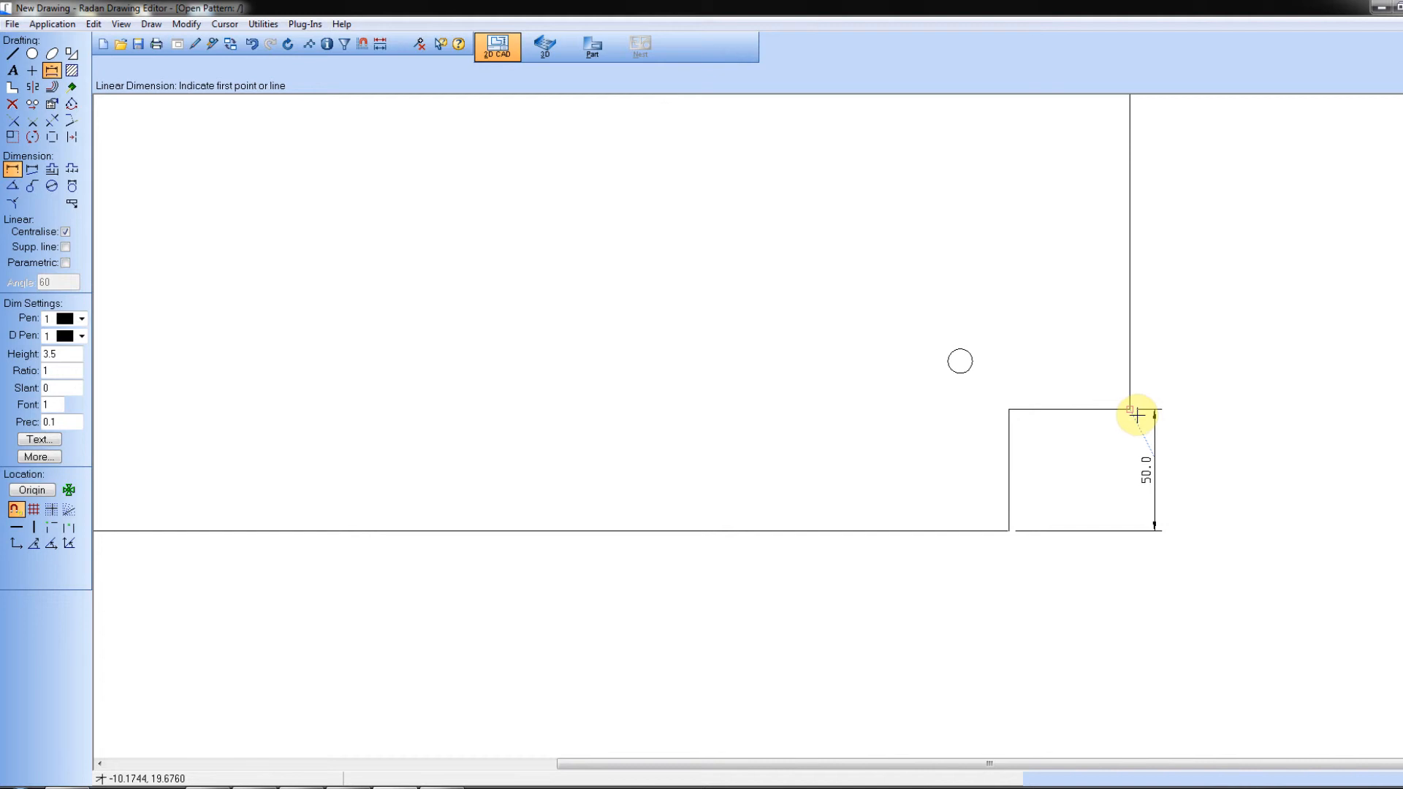
Step: Switch to Visual Macro and open My First Macro from the Visual Macro Samples project for editing
scroll(1137, 473, down, 2)
scroll(1174, 426, up, 1)
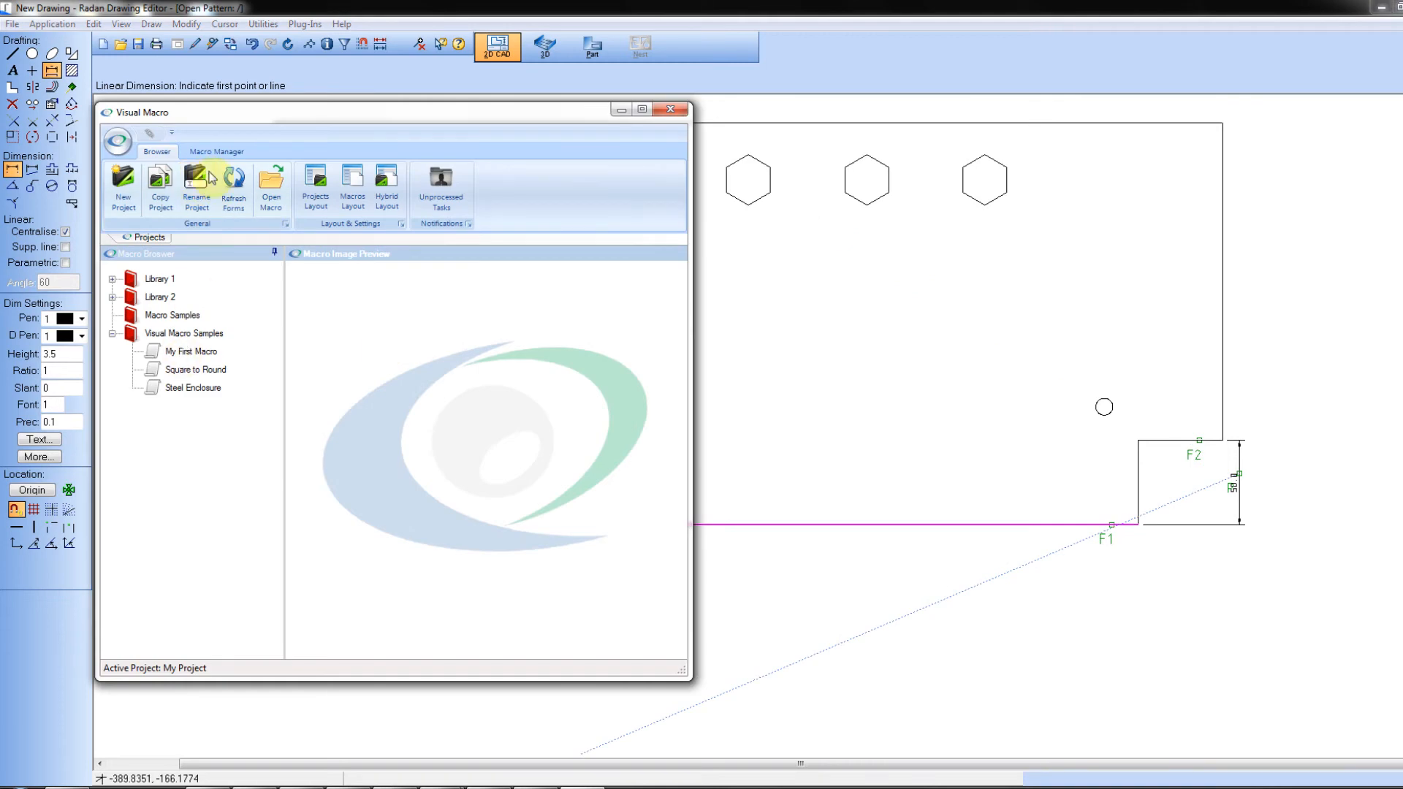
click(191, 352)
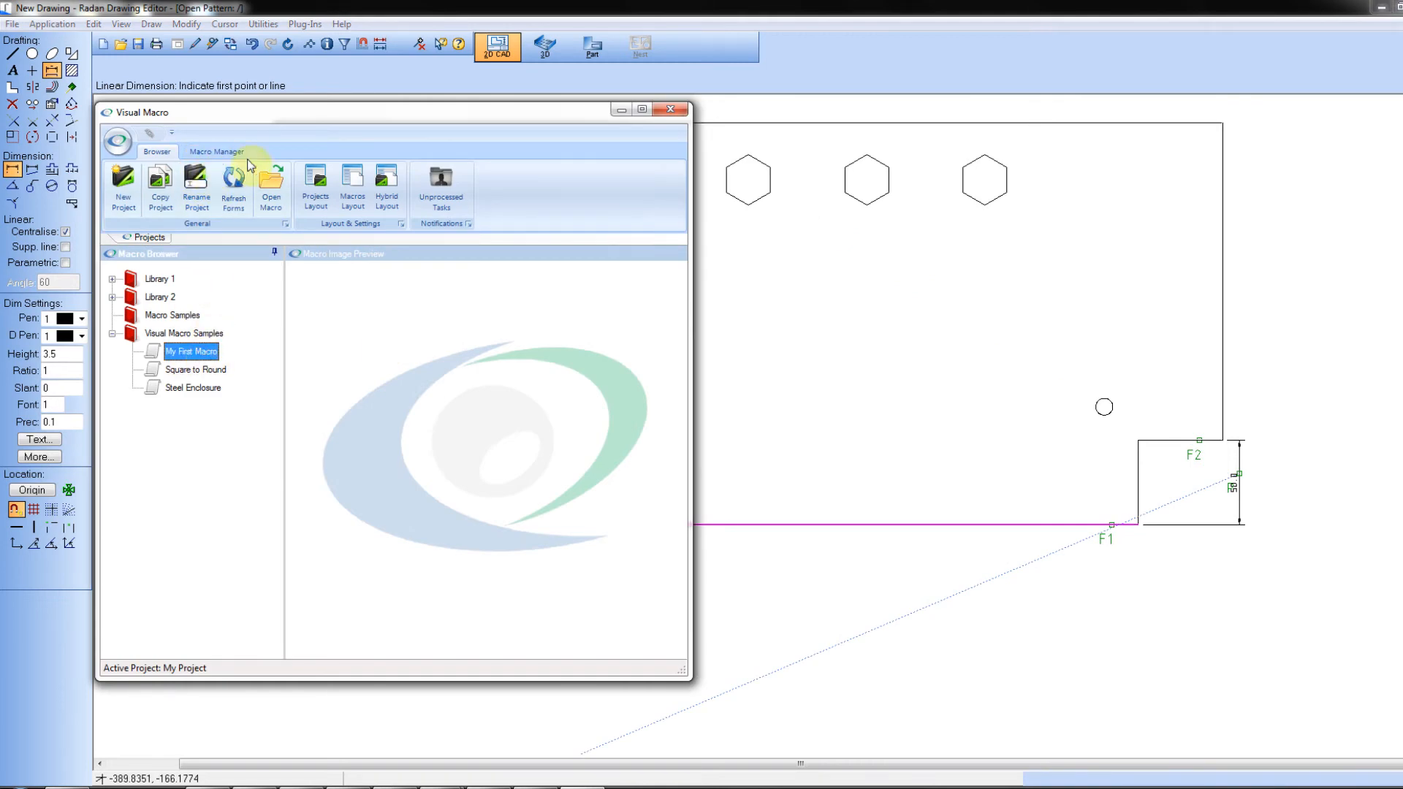
click(223, 155)
click(174, 179)
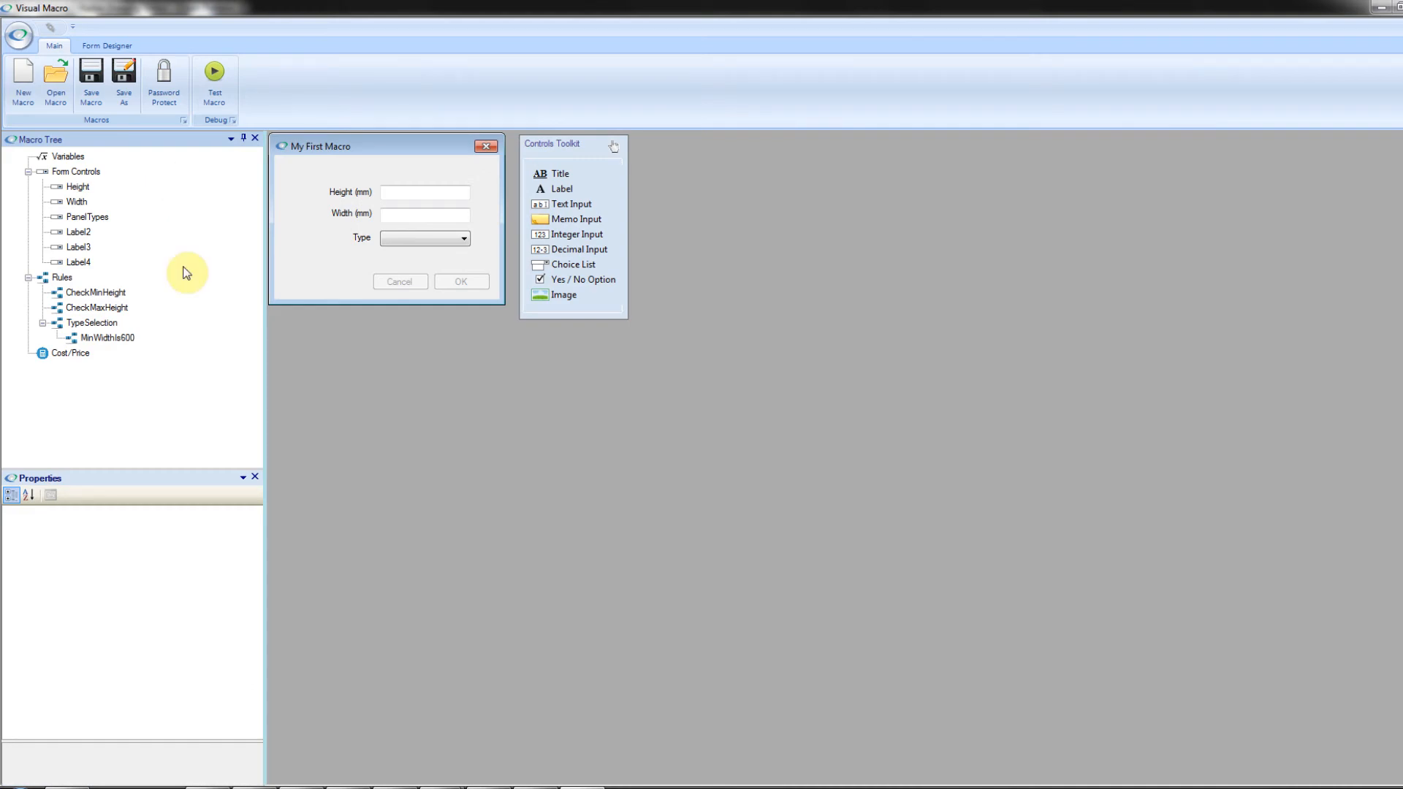
Step: Collapse the Rules and Form Controls branches and add a Radan Tasks node to the macro tree
click(28, 277)
click(28, 172)
right_click(75, 172)
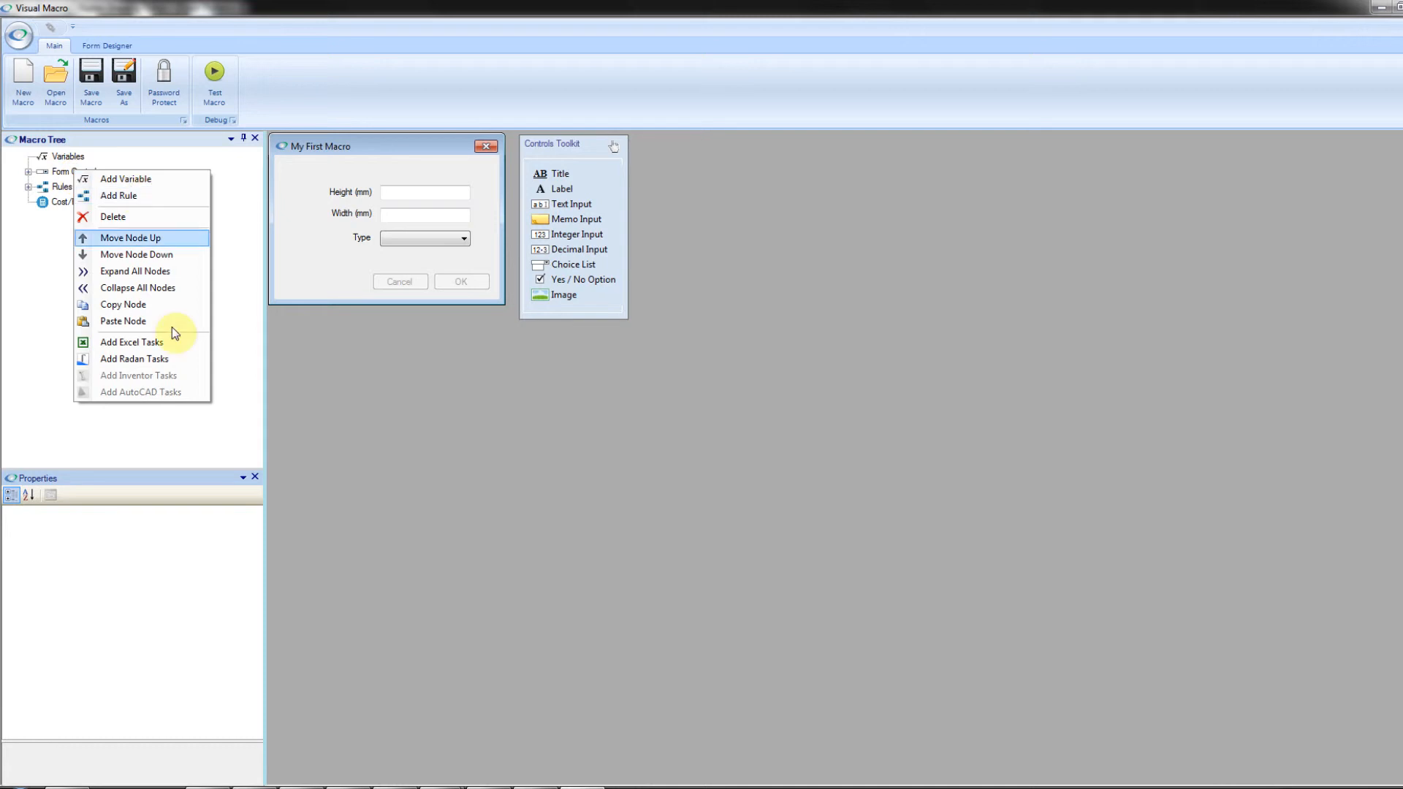
click(169, 363)
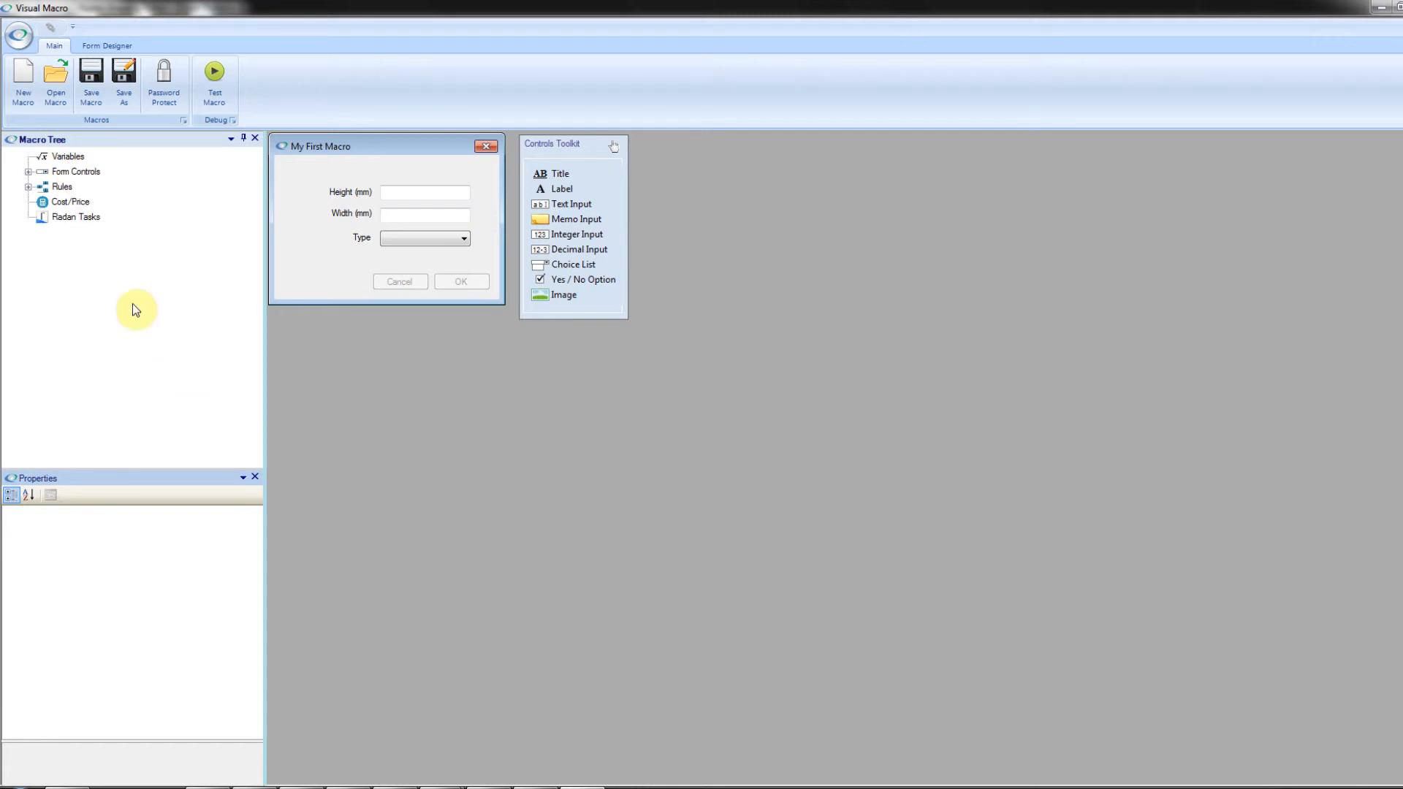
Step: Add a new automation task under the Radan Tasks node
click(83, 219)
right_click(84, 219)
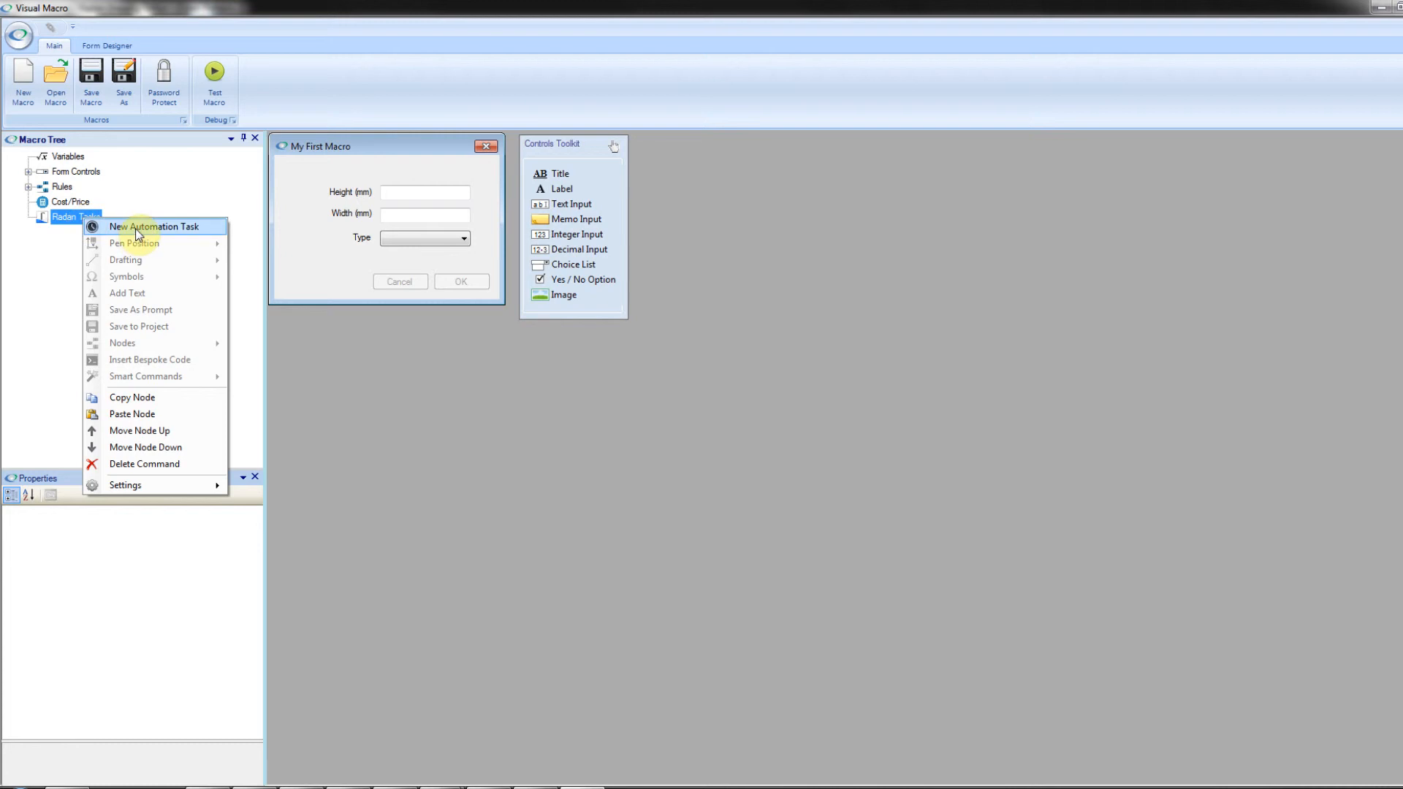
click(177, 228)
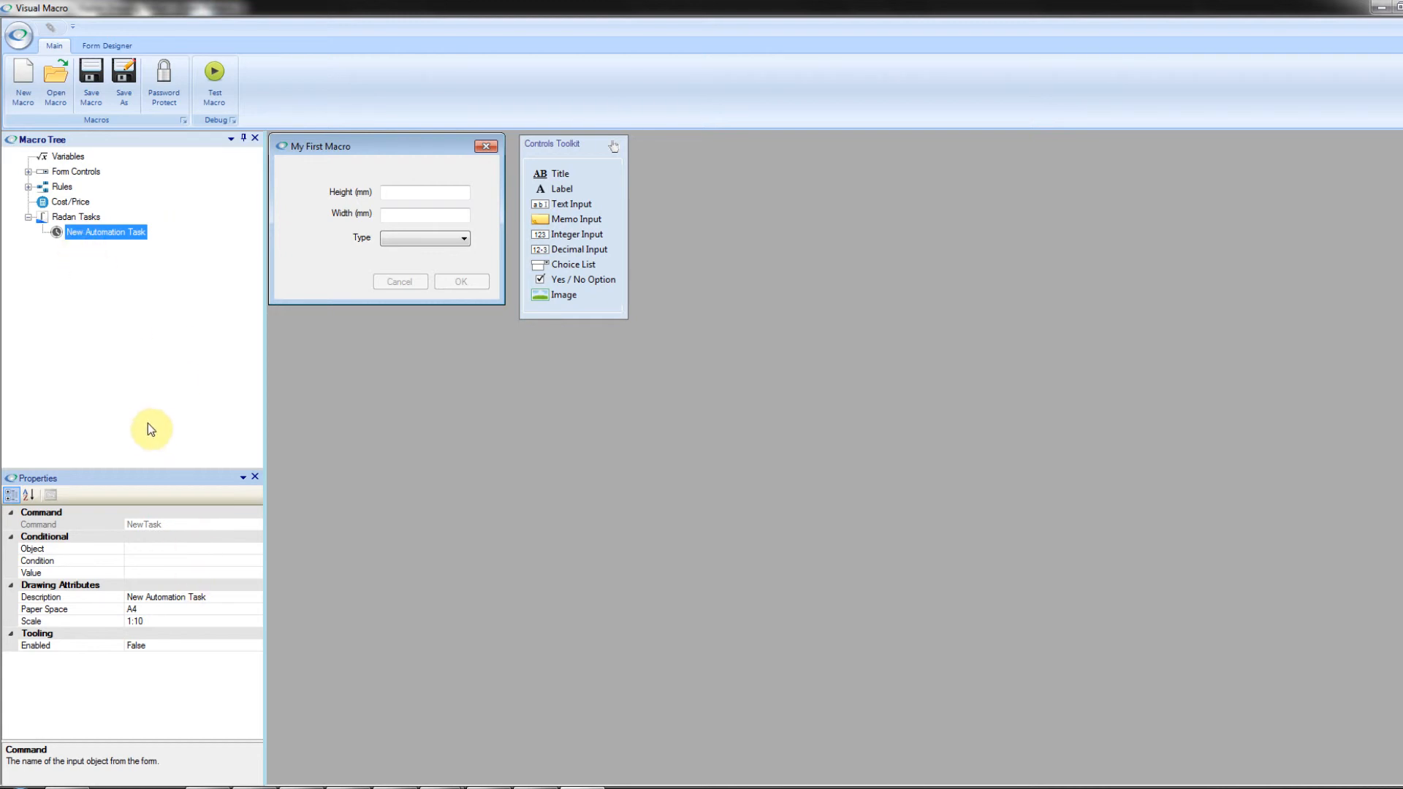
Step: Examine the new automation task's conditional properties: Object, Condition and Value, including their available choices
click(87, 214)
right_click(87, 213)
click(97, 221)
right_click(103, 248)
click(202, 504)
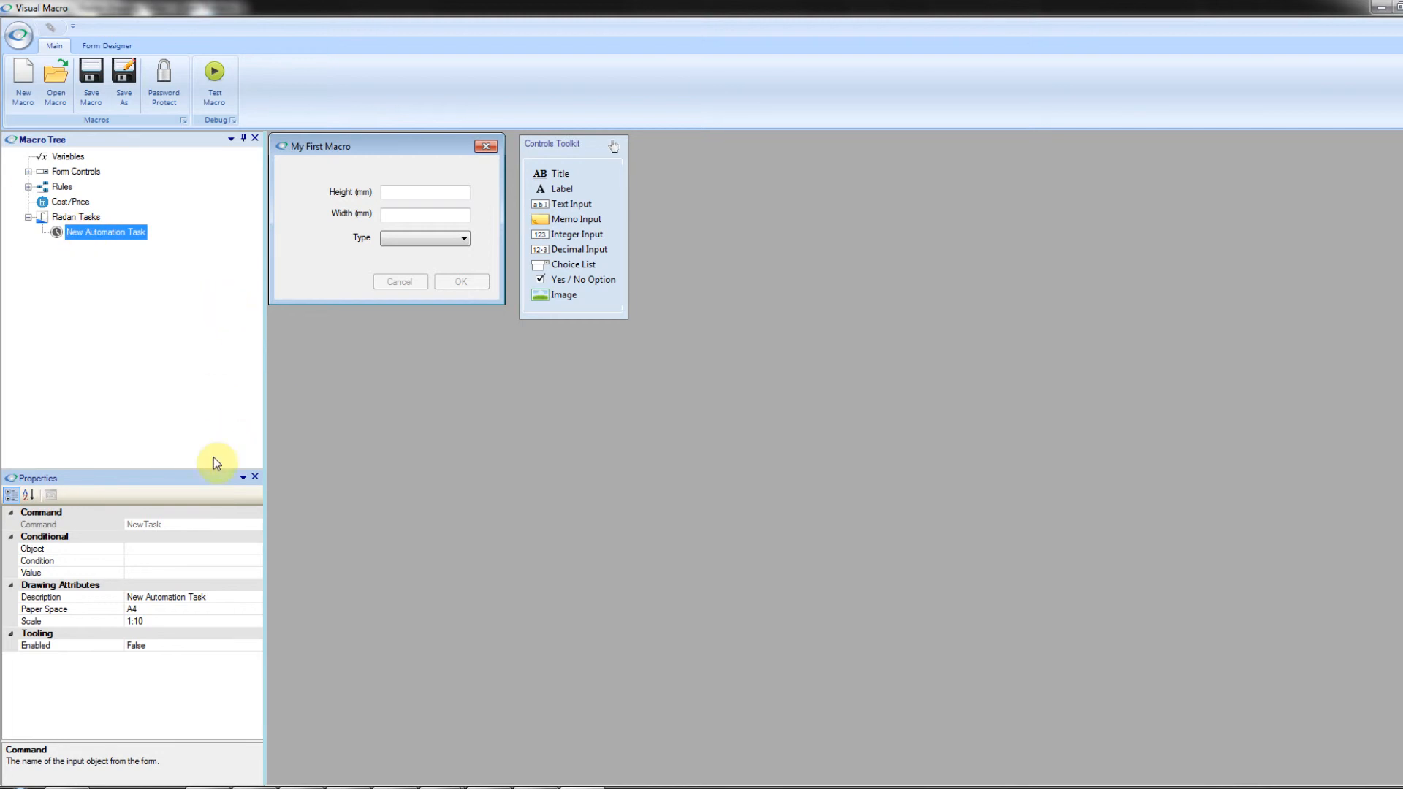
click(200, 548)
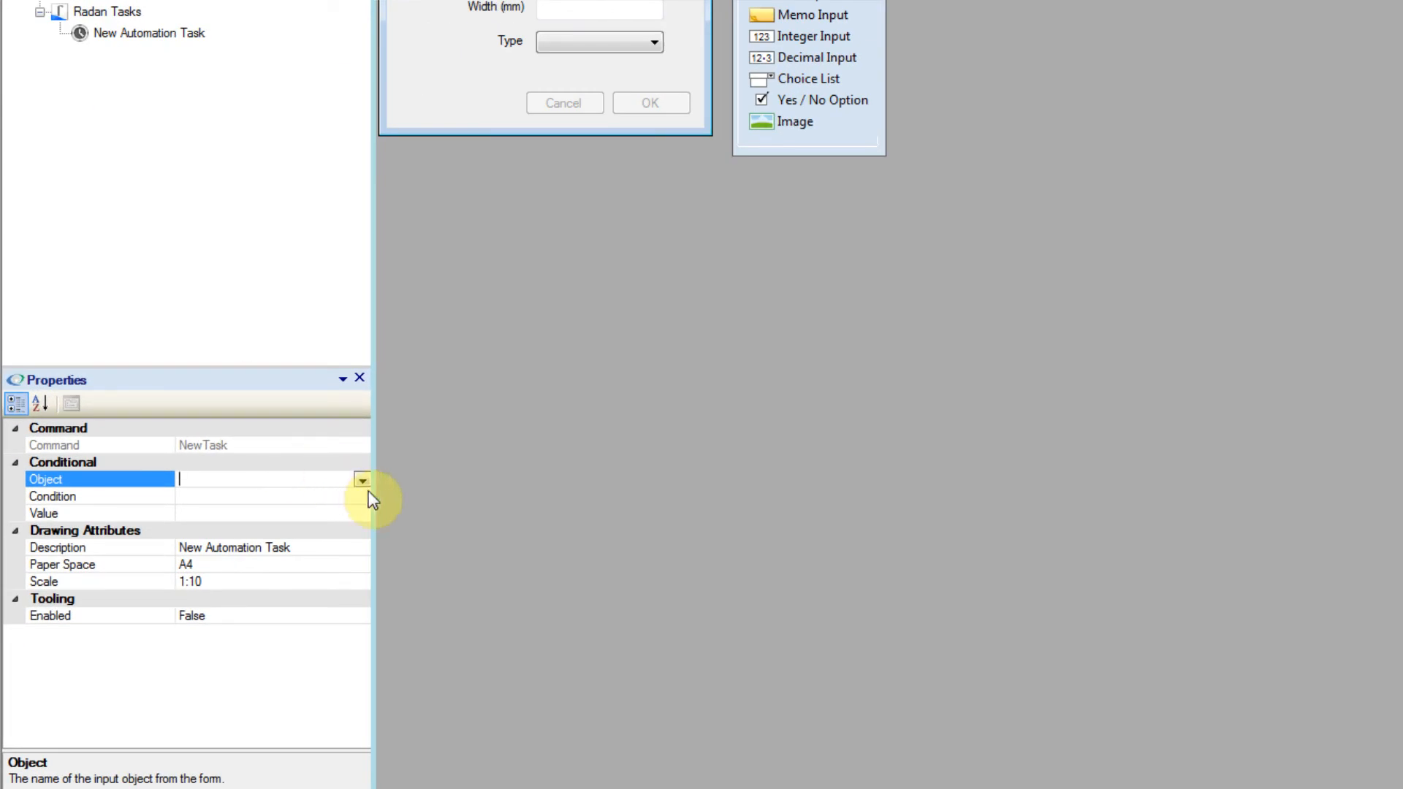
click(330, 497)
click(320, 515)
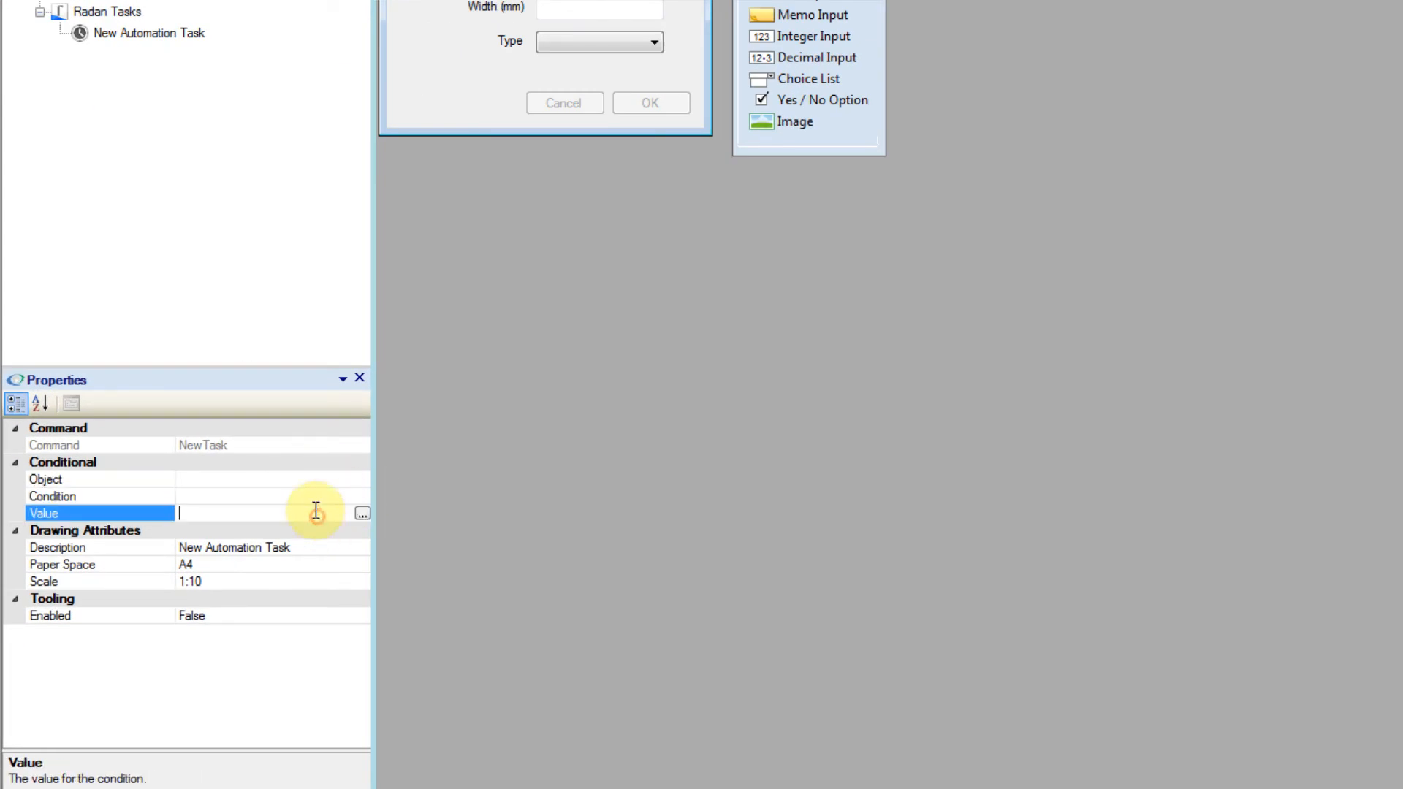
click(304, 479)
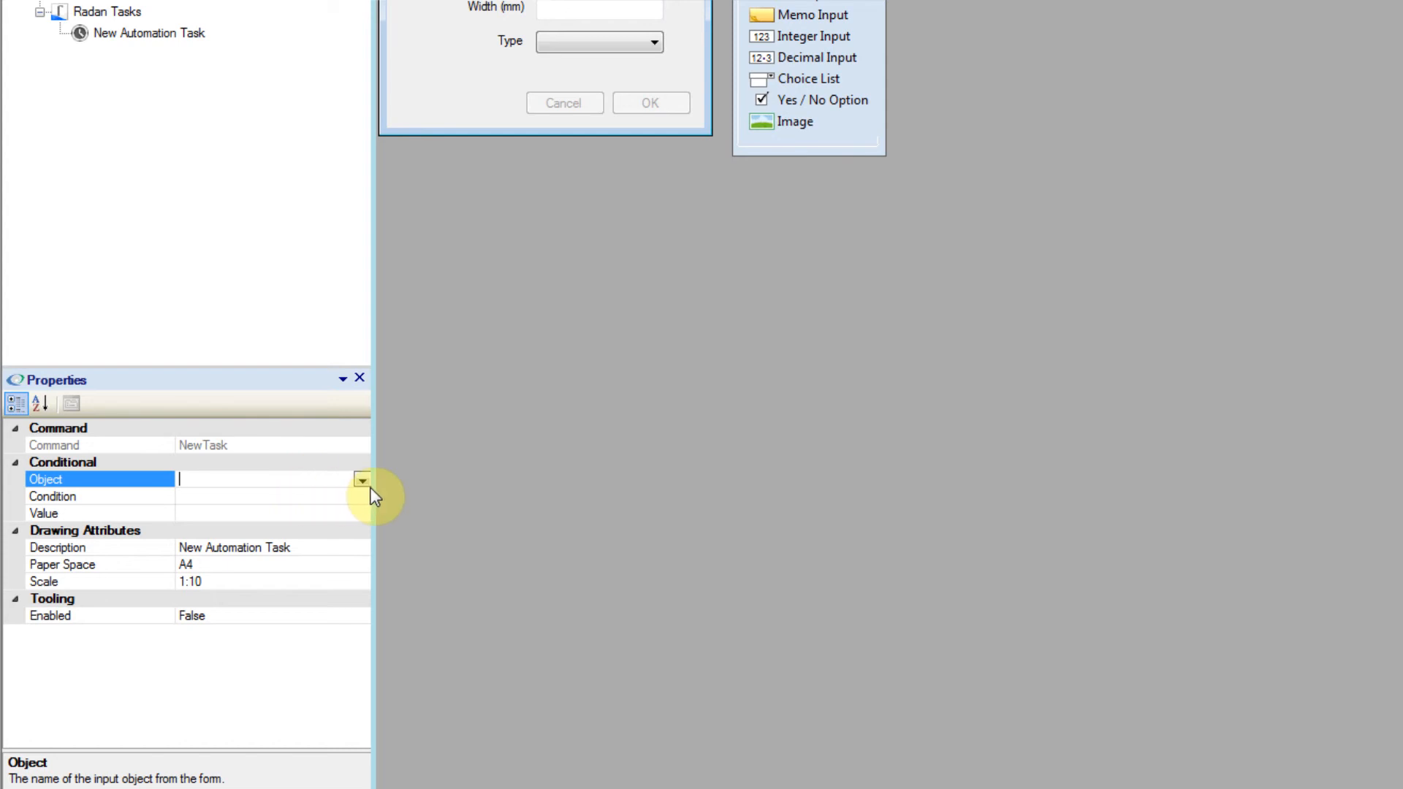
click(361, 481)
click(361, 480)
click(312, 497)
click(361, 496)
click(361, 495)
click(326, 514)
click(328, 481)
Step: Change the automation task's description to "my first drawing"
click(316, 545)
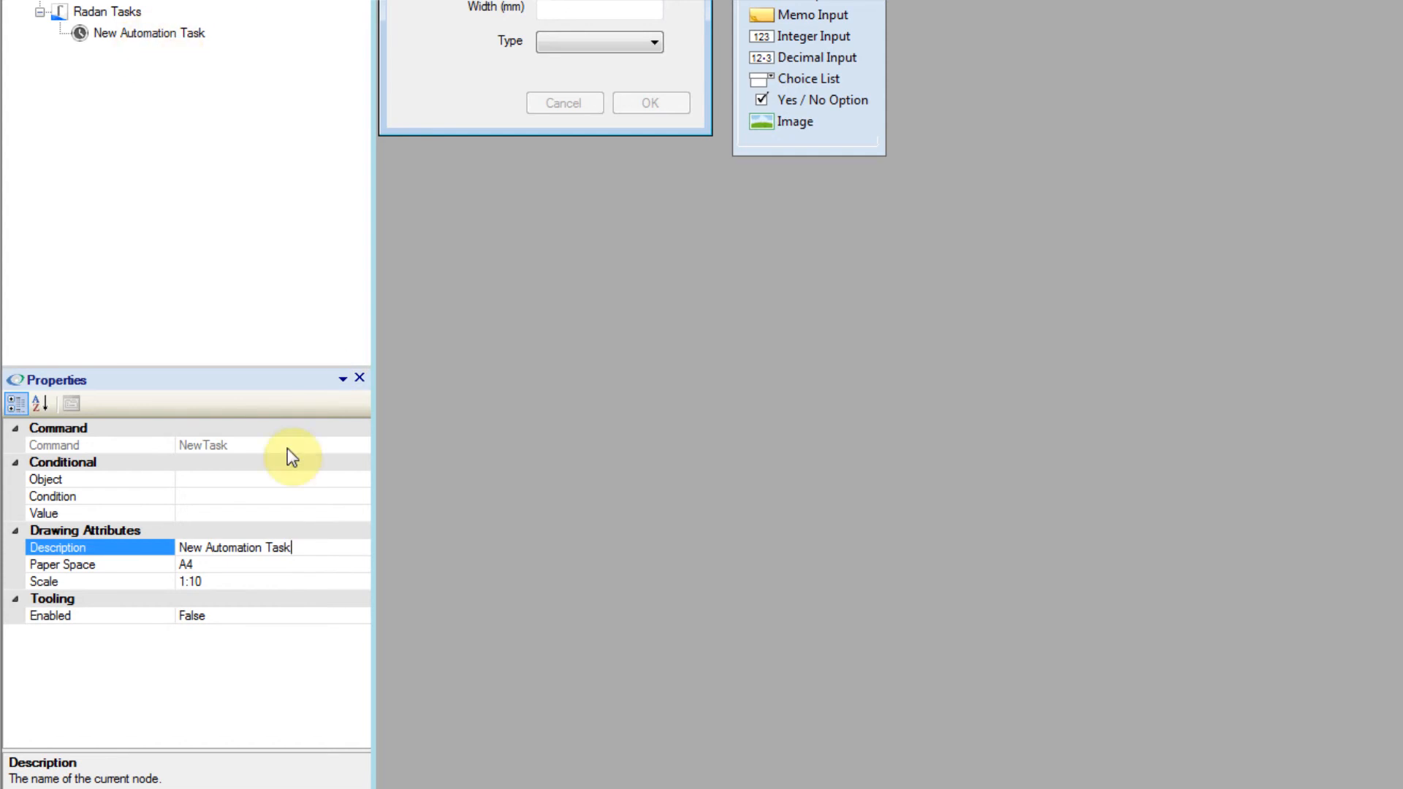
drag(296, 548, 174, 548)
key(Delete)
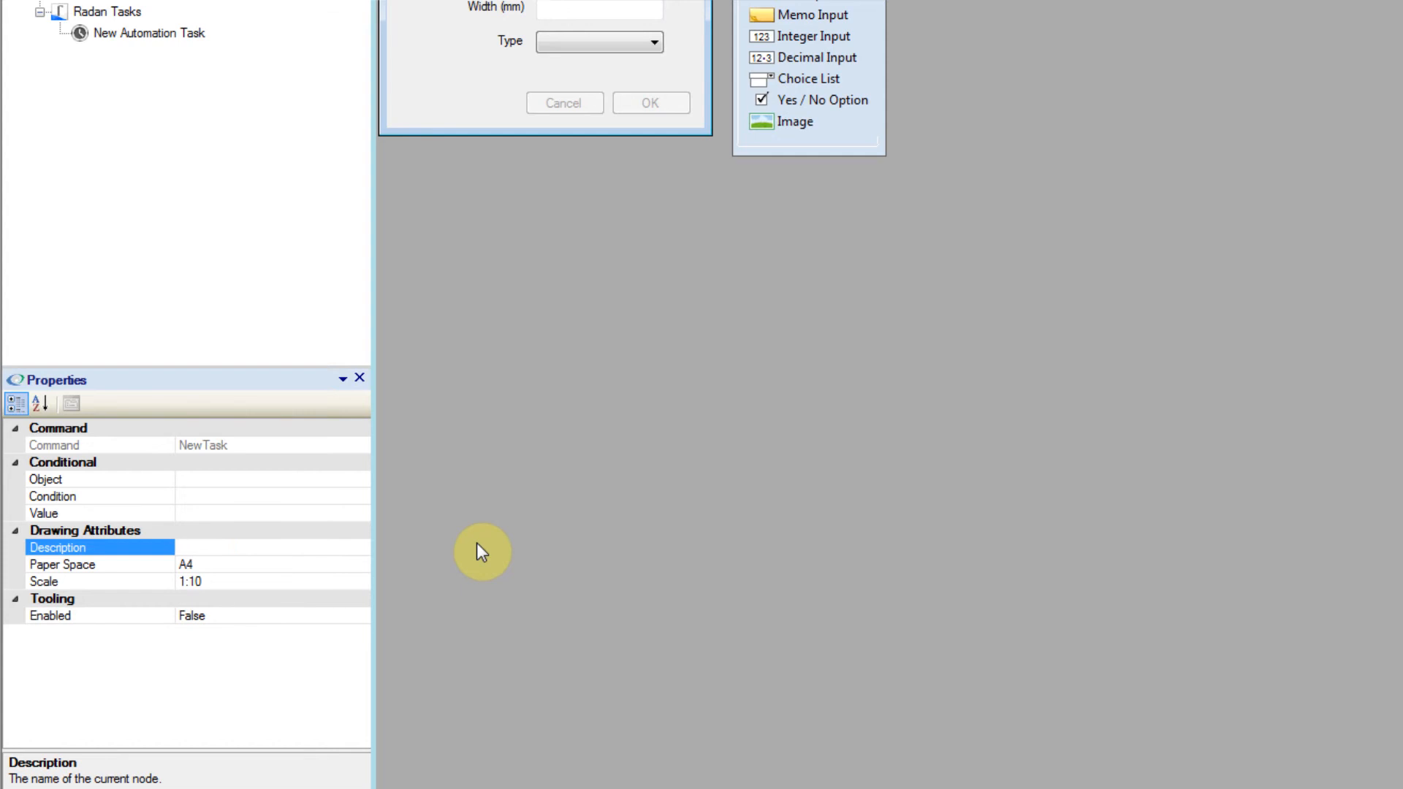
text(my first drawing)
Step: Review the task's Paper Space and Scale attributes and the choices for enabling tooling
click(293, 563)
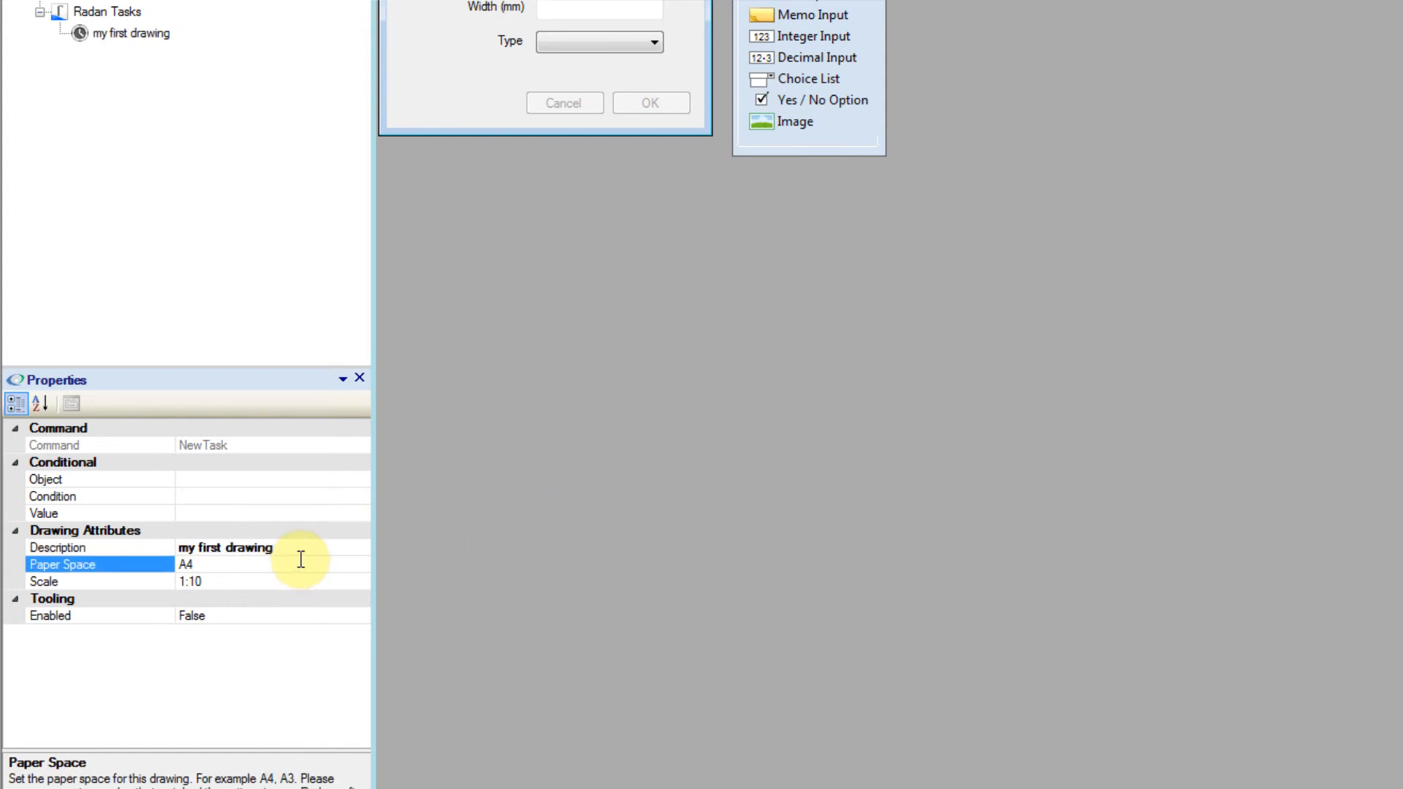
click(298, 581)
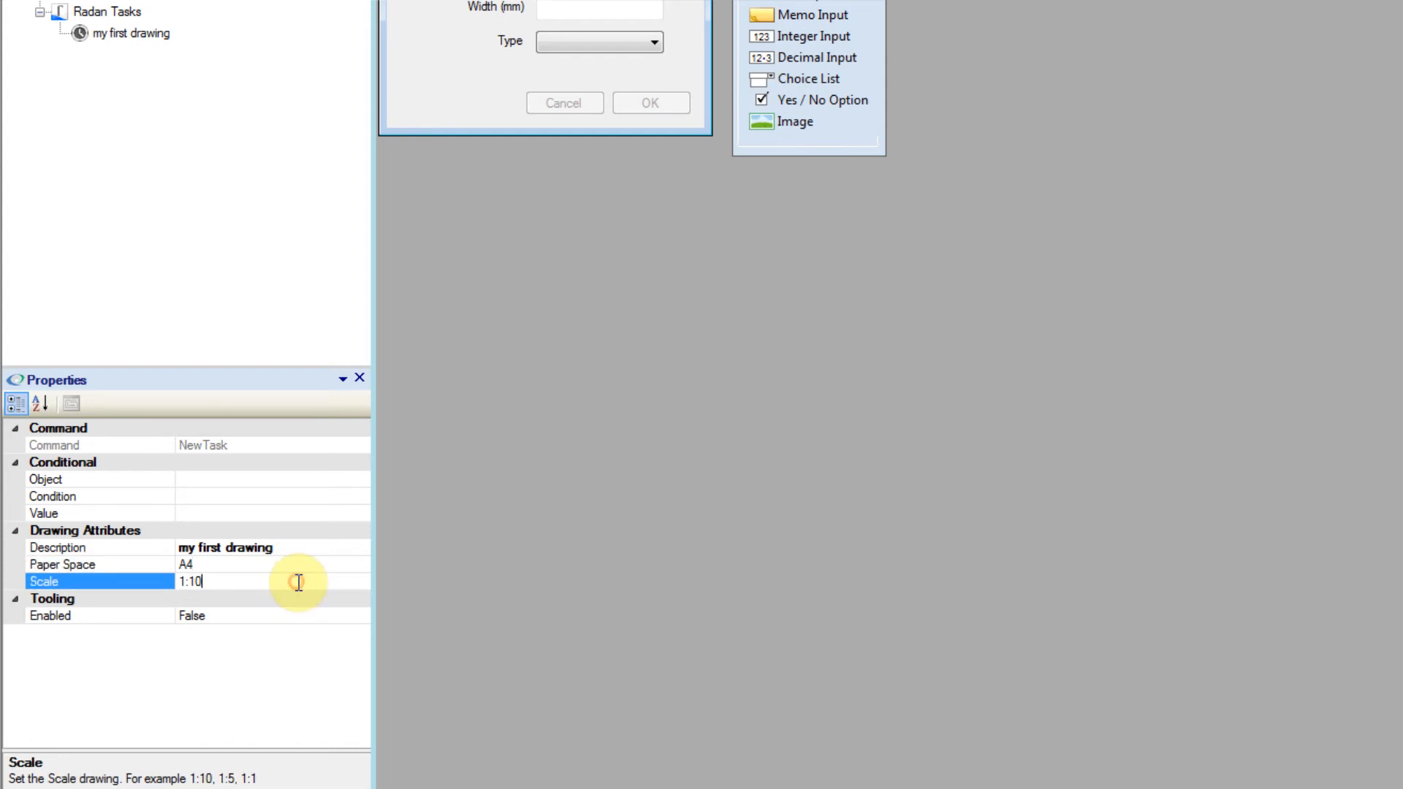
click(293, 561)
click(298, 580)
click(305, 614)
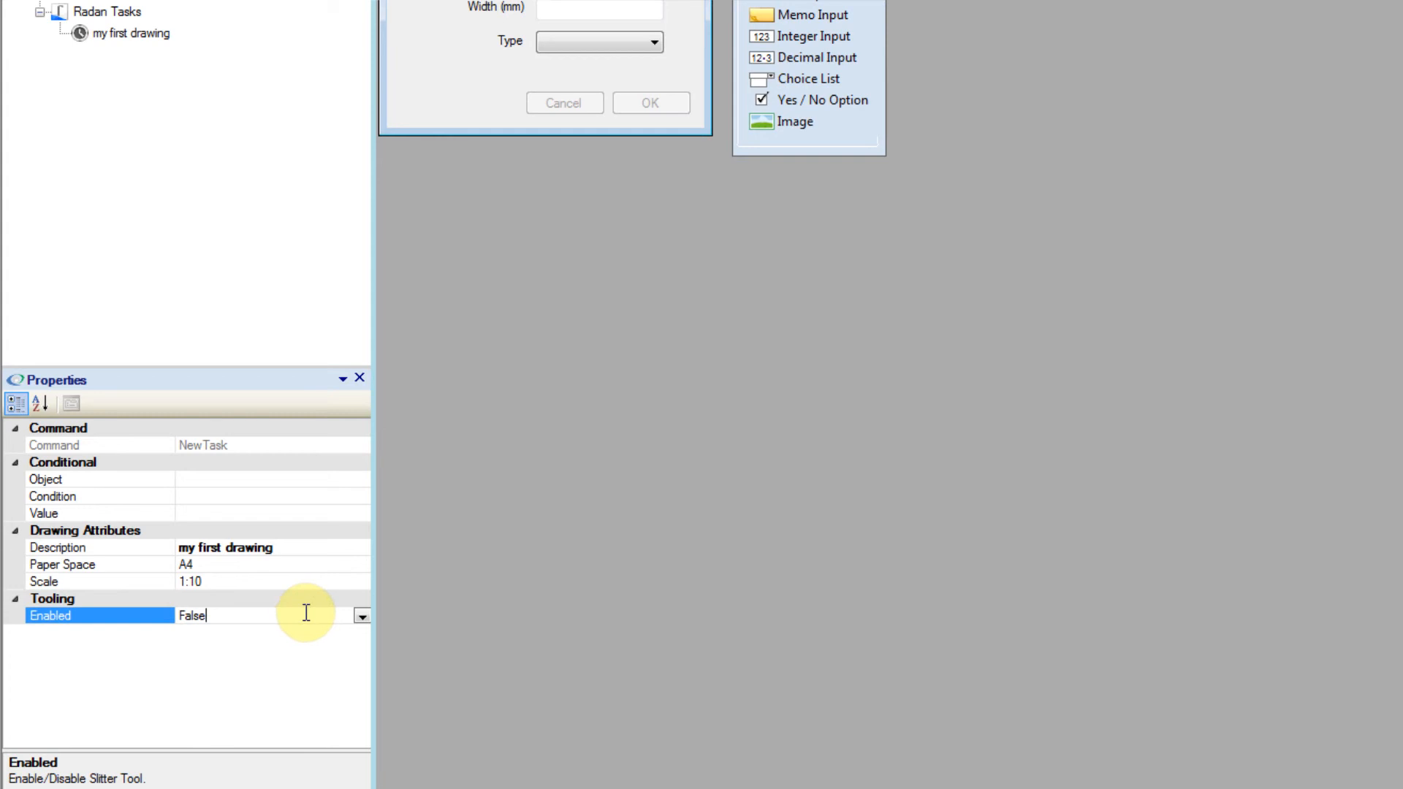
click(364, 620)
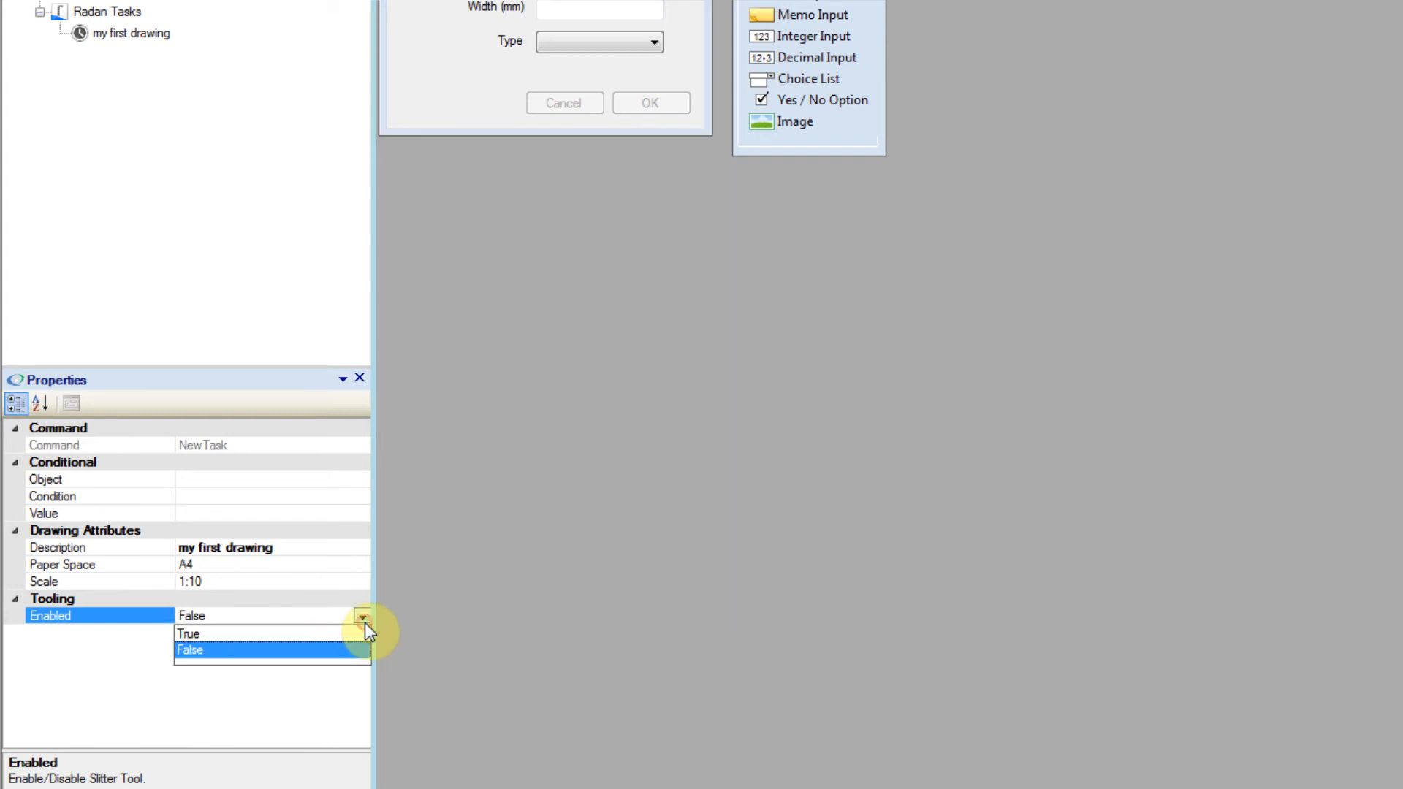
click(363, 622)
click(225, 616)
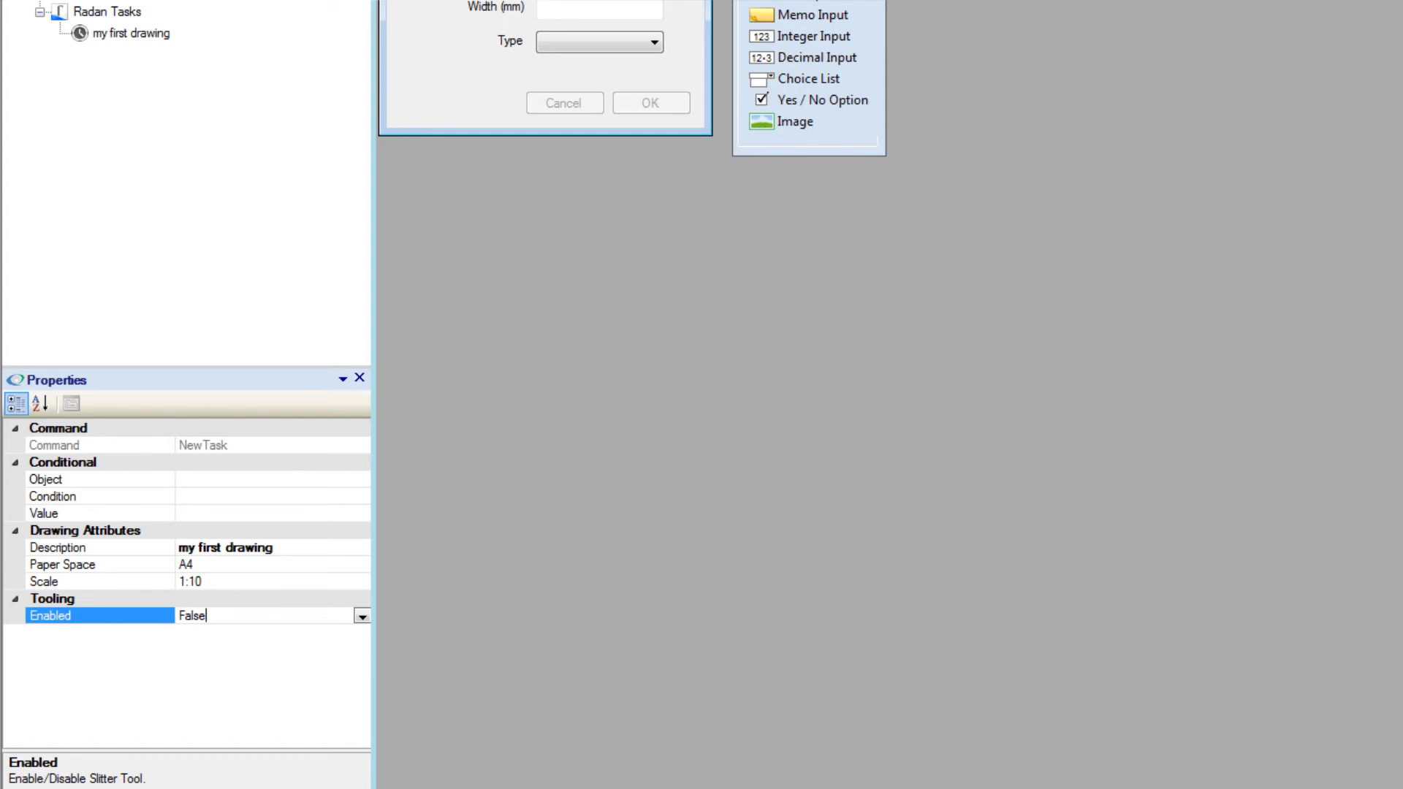
Step: Add an Insert Symbol command to the "my first drawing" task
click(119, 33)
right_click(119, 33)
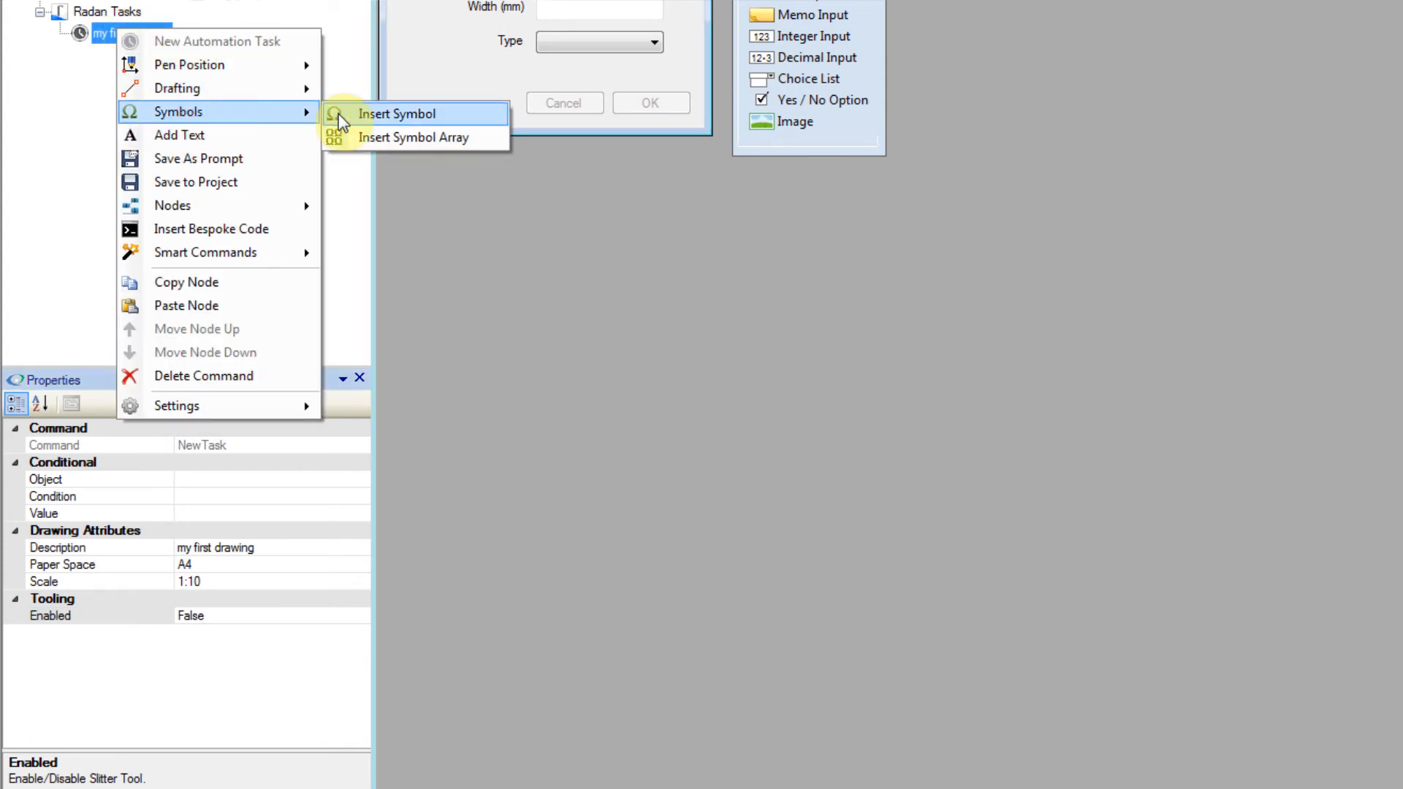
click(349, 113)
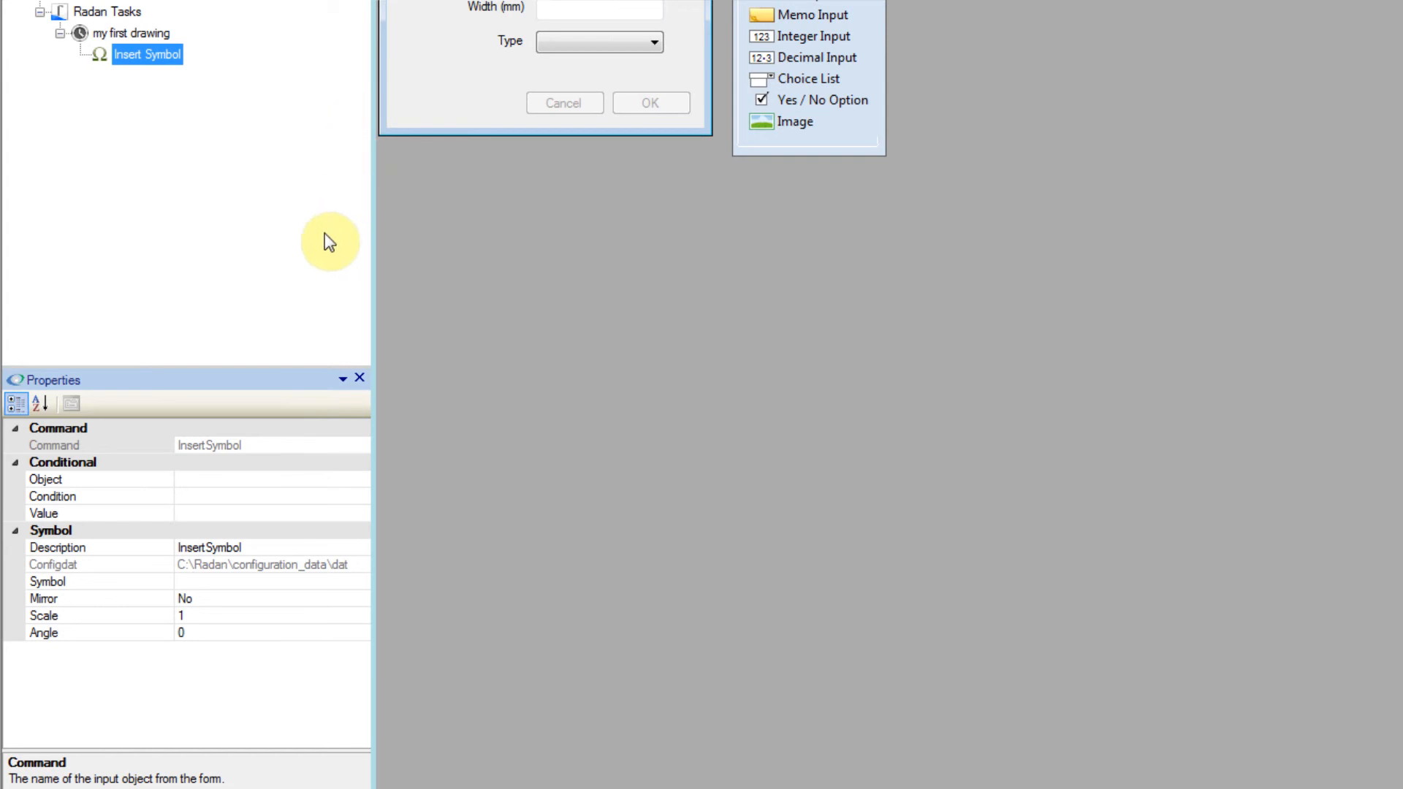
Step: Check the Insert Symbol command's conditional properties and set its description to "Lower left corner"
click(194, 481)
click(203, 497)
click(288, 513)
click(309, 479)
click(362, 480)
click(362, 480)
click(248, 548)
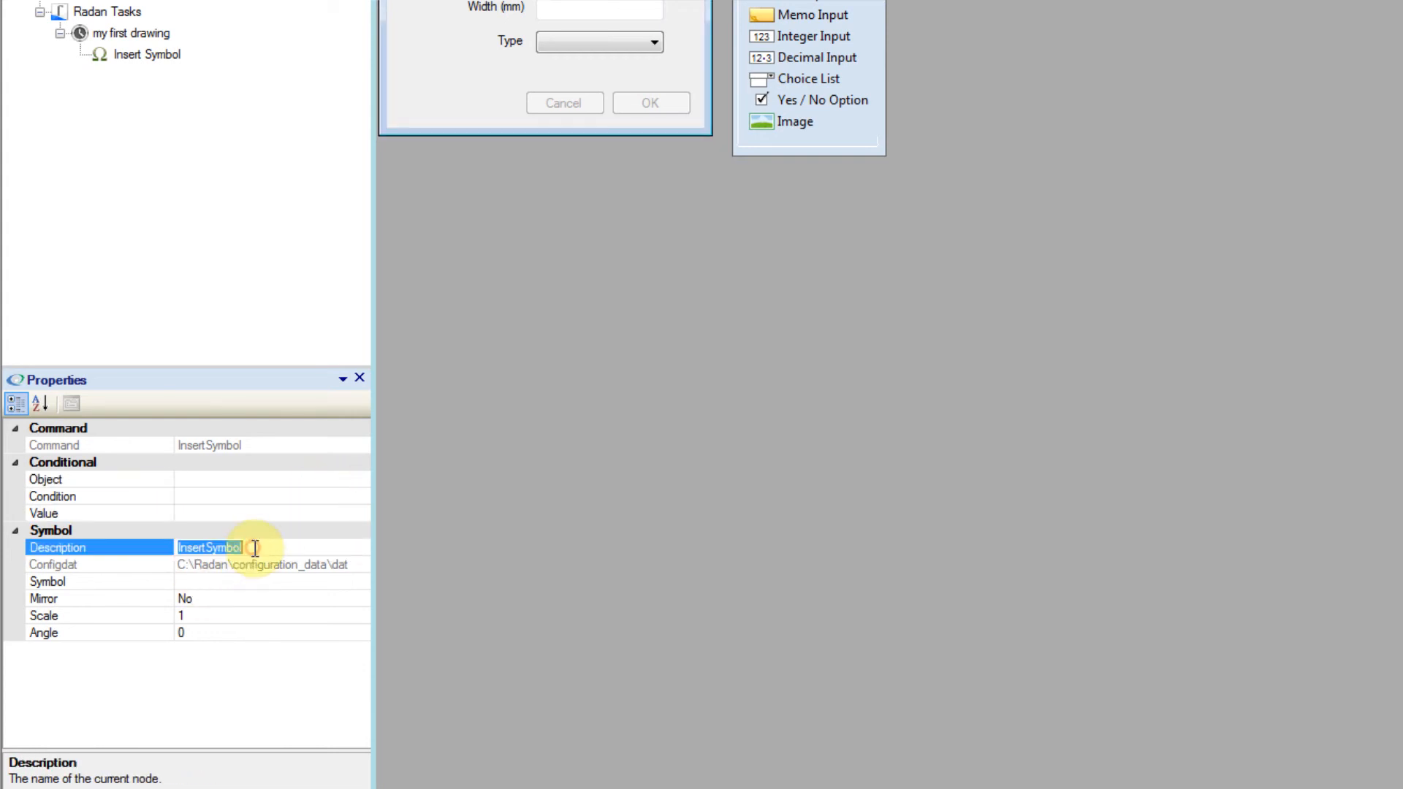
text(Lower left corner)
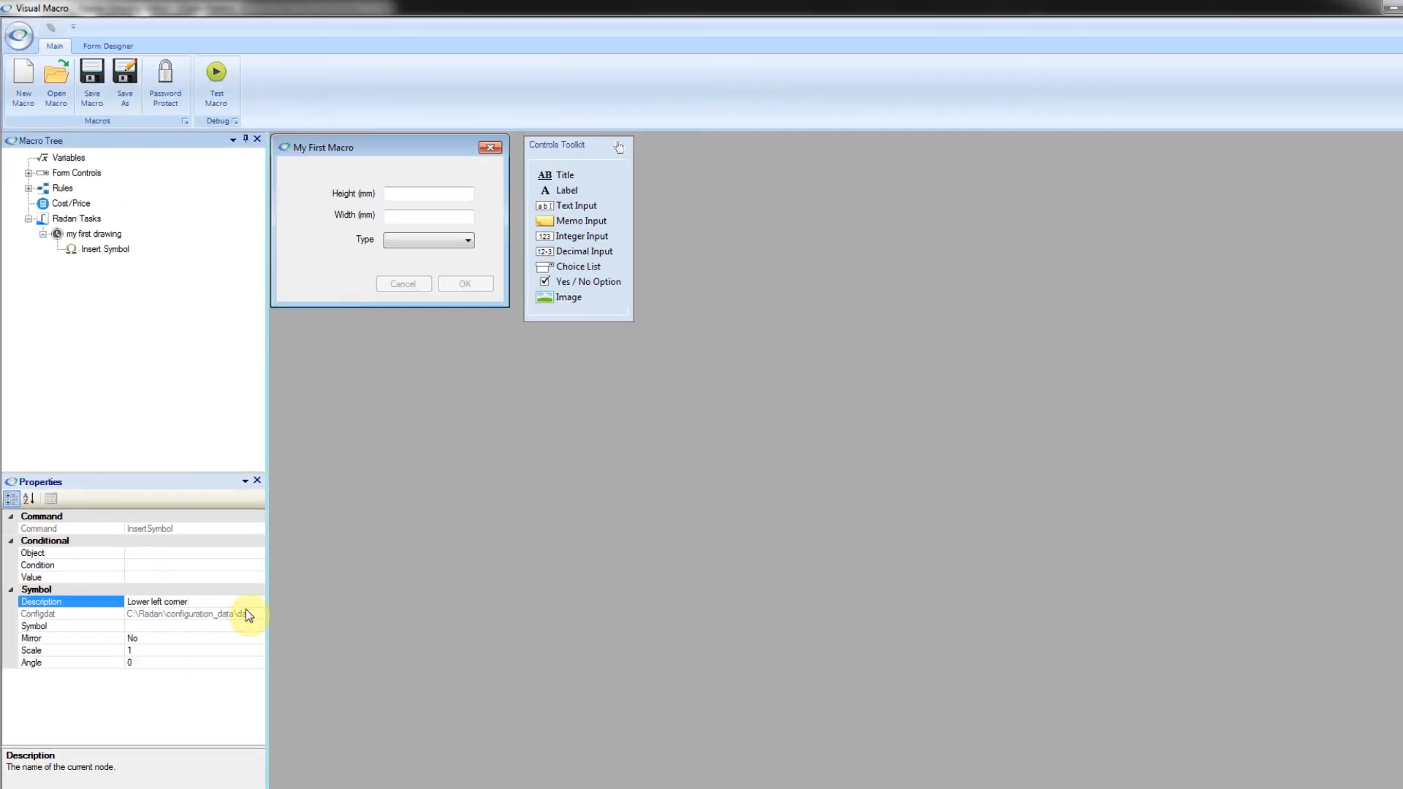
Step: Assign the symbol file beginning with "Star" from the VMacroSampleSymbols folder to the Lower left corner command and save the macro
click(204, 627)
click(258, 630)
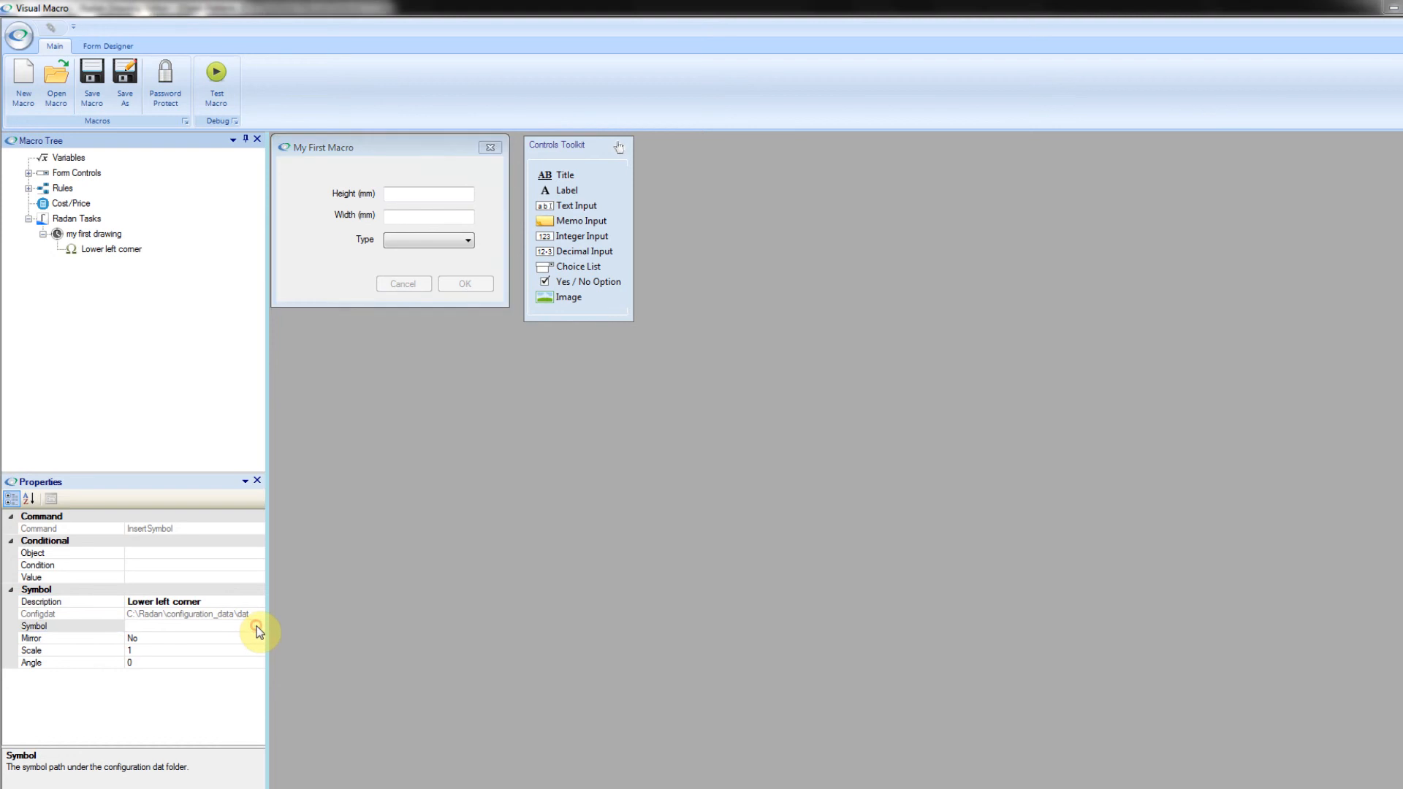
double_click(463, 388)
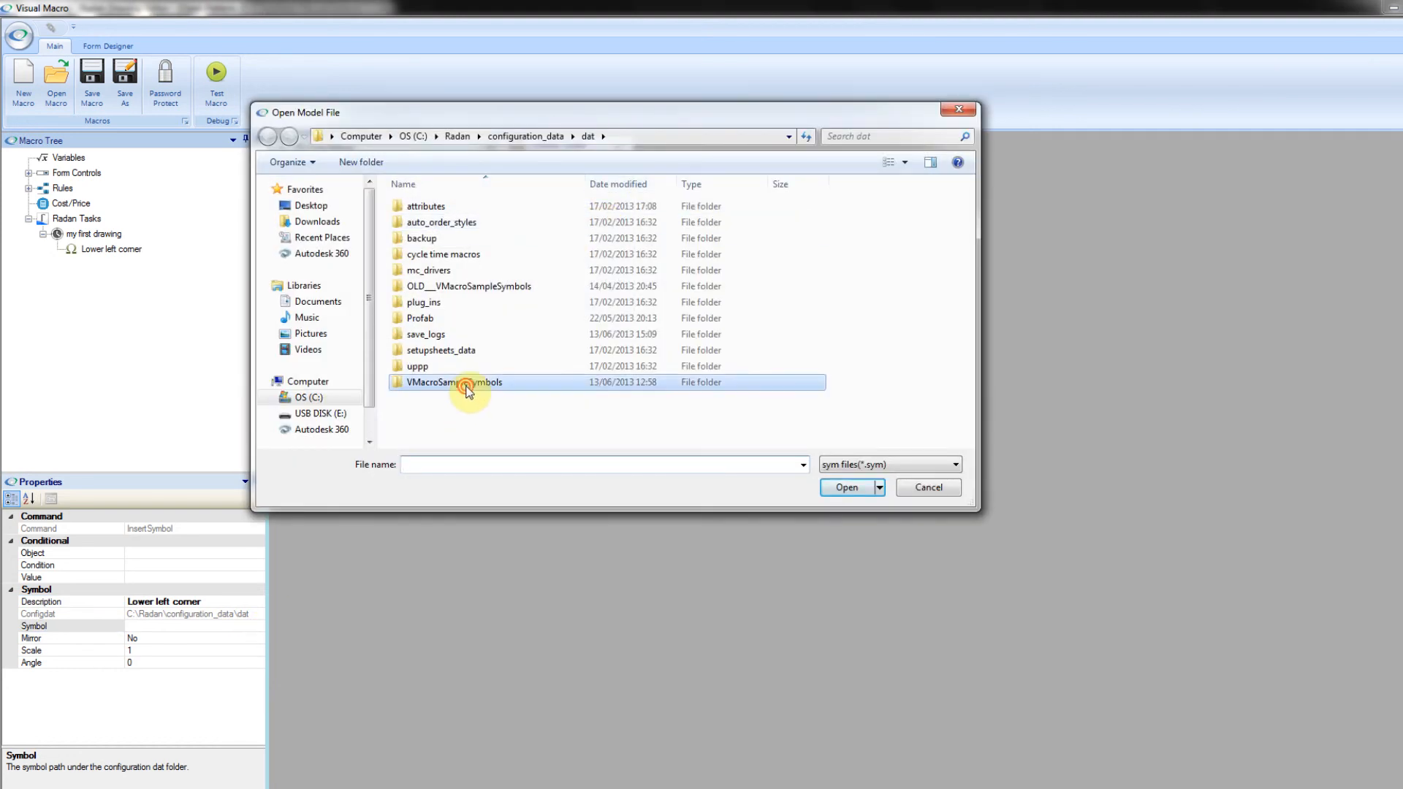
click(447, 366)
drag(567, 112, 654, 150)
click(946, 527)
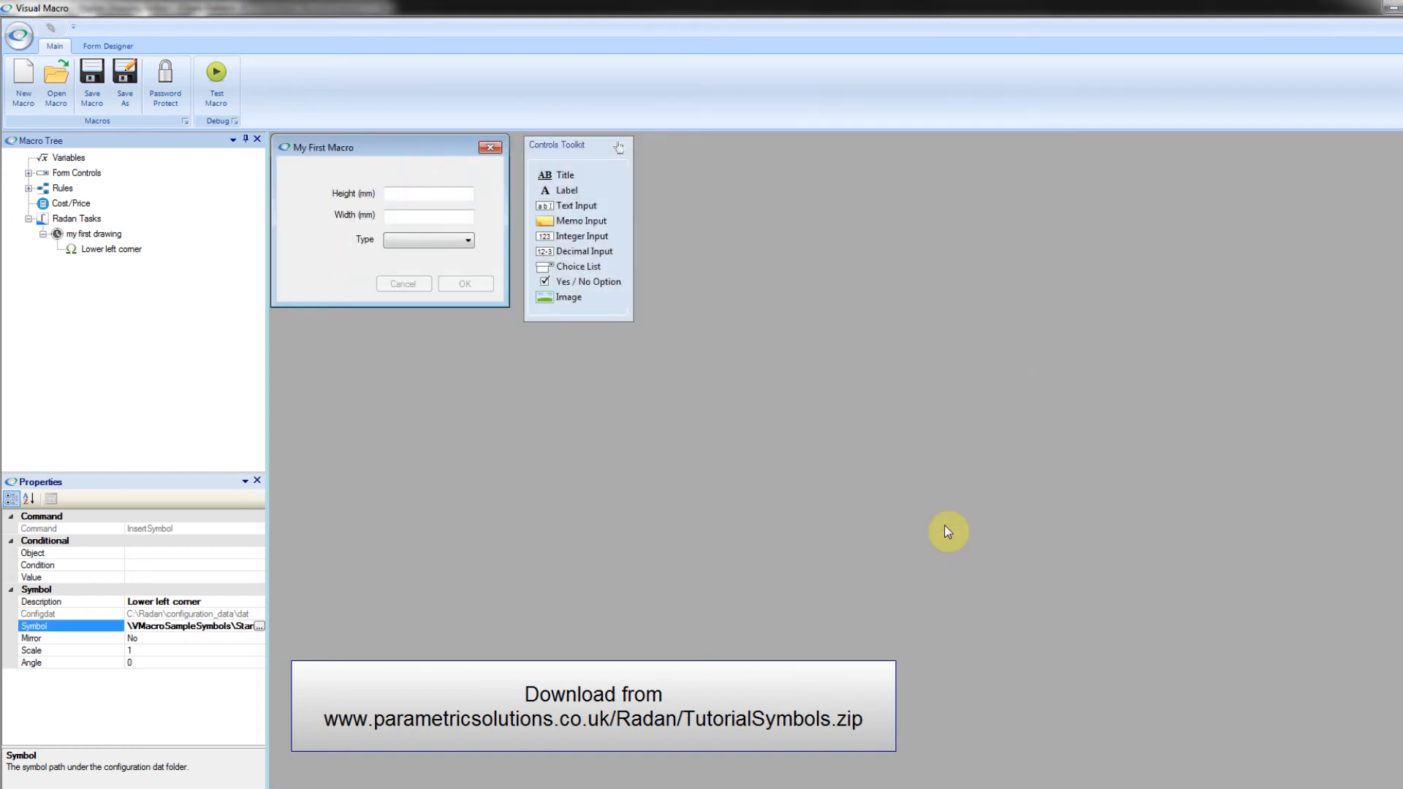
click(98, 82)
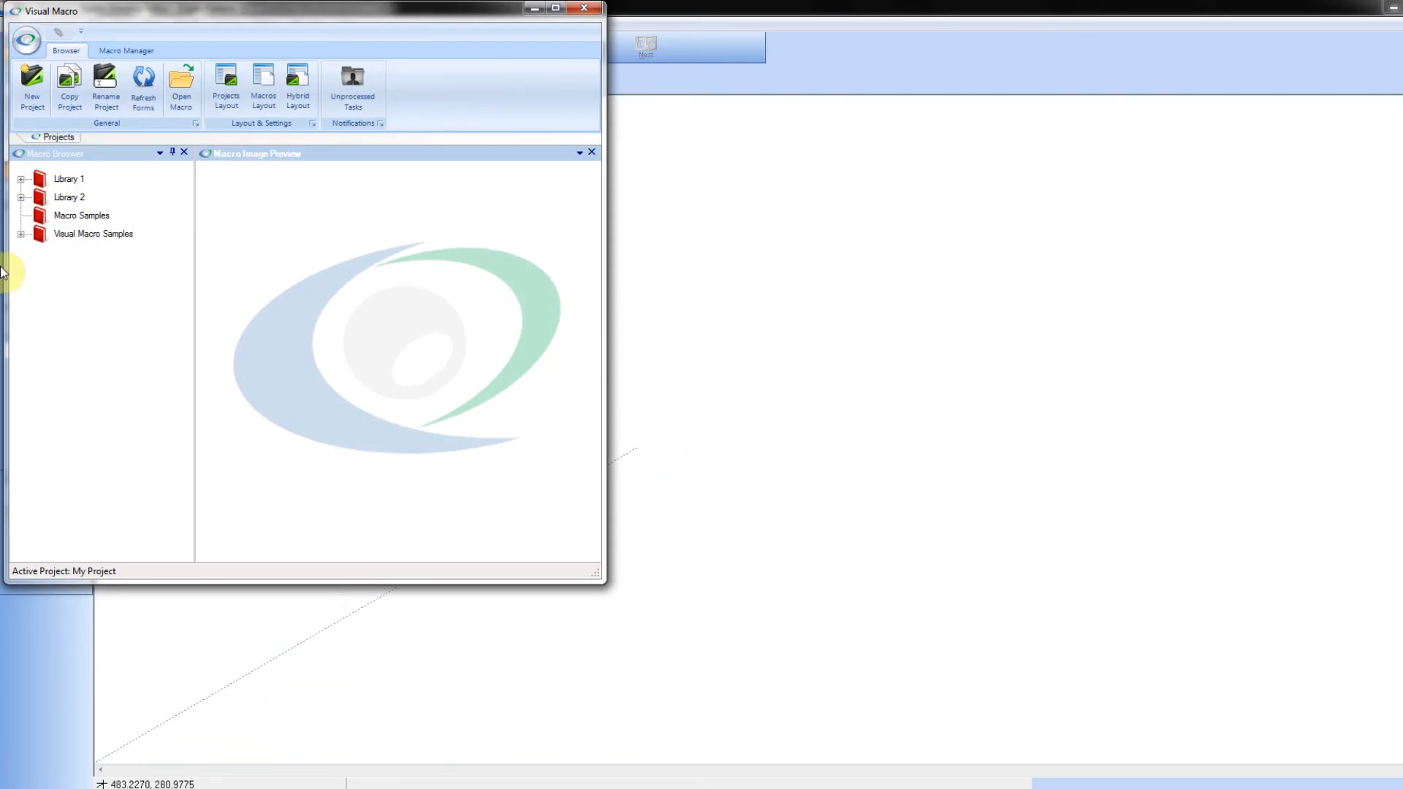
Step: Run My First Macro from Visual Macro Samples with height 600 mm, width 600 mm and the first panel type
click(20, 234)
double_click(86, 253)
text(600)
key(Tab)
text(600)
key(Tab)
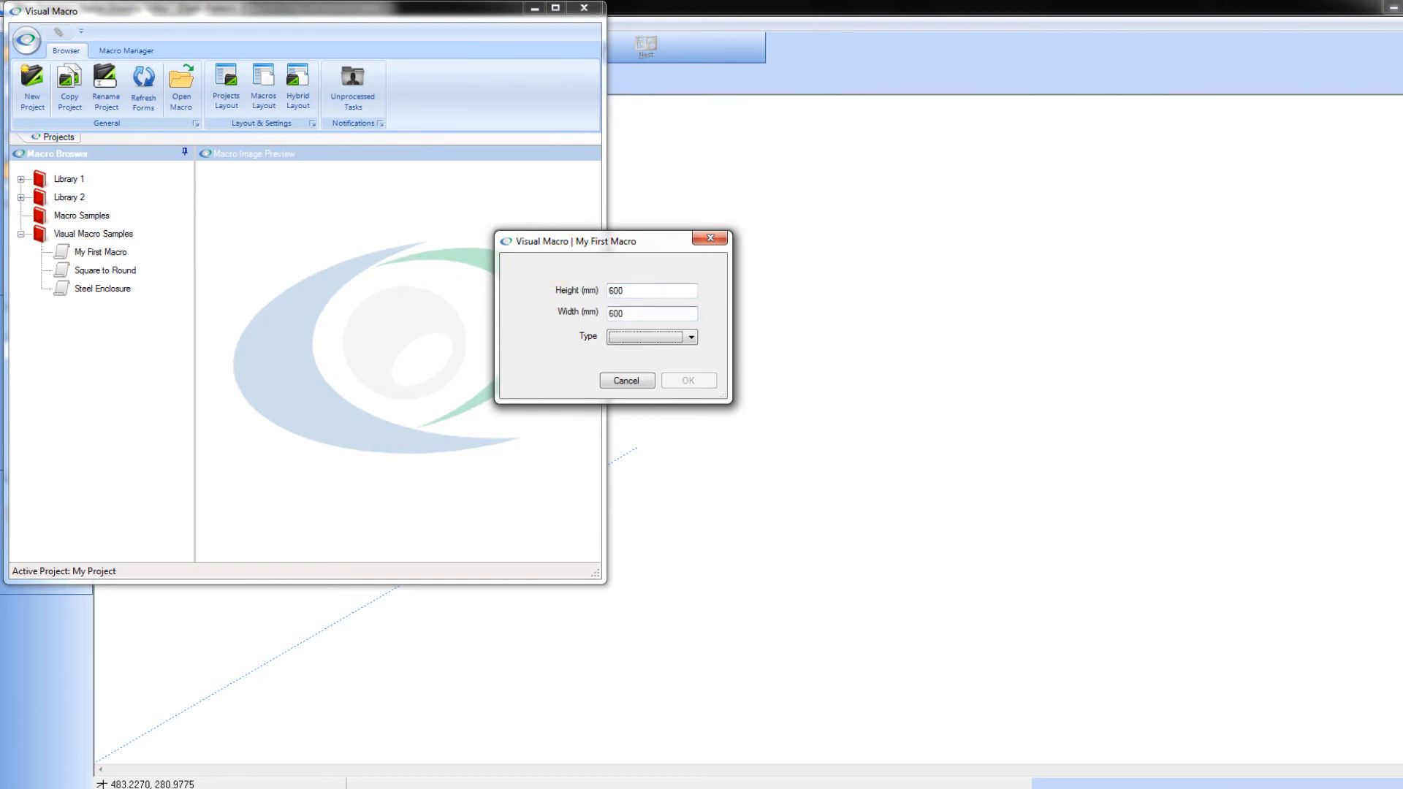
click(693, 336)
click(663, 350)
click(686, 377)
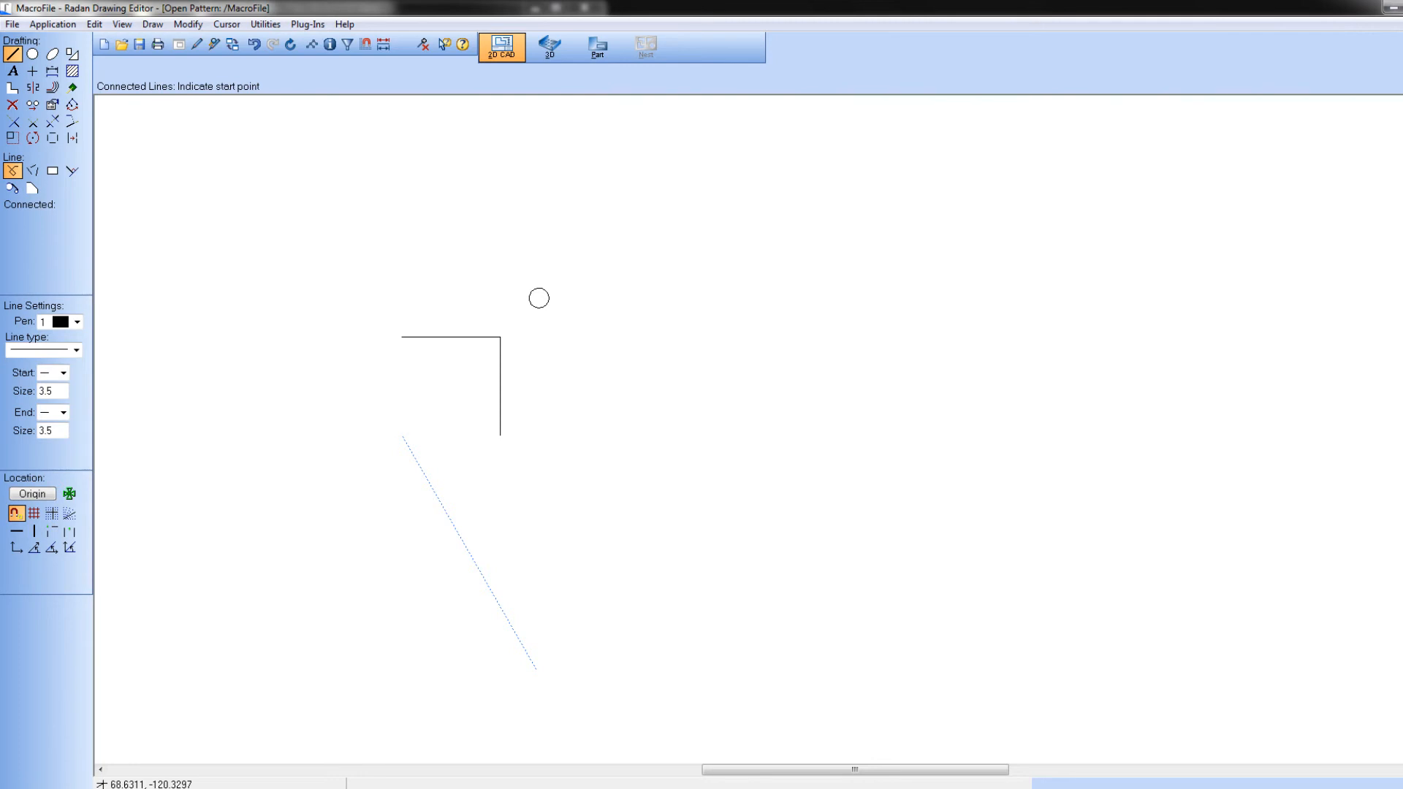
Step: Open My First Macro for editing and add a Move Pen command to the "my first drawing" task
click(126, 51)
click(85, 87)
click(99, 235)
right_click(99, 235)
mouse_move(169, 265)
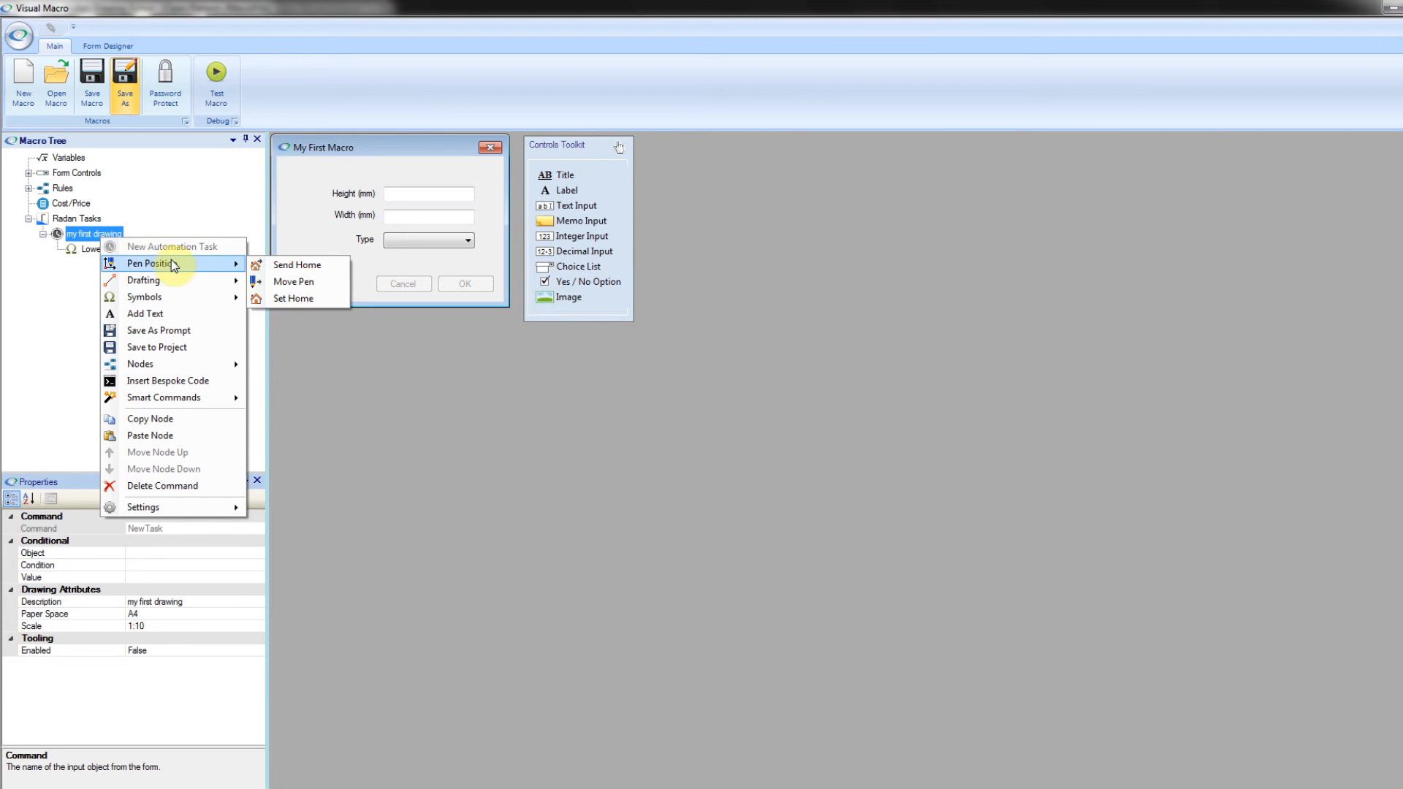
click(306, 284)
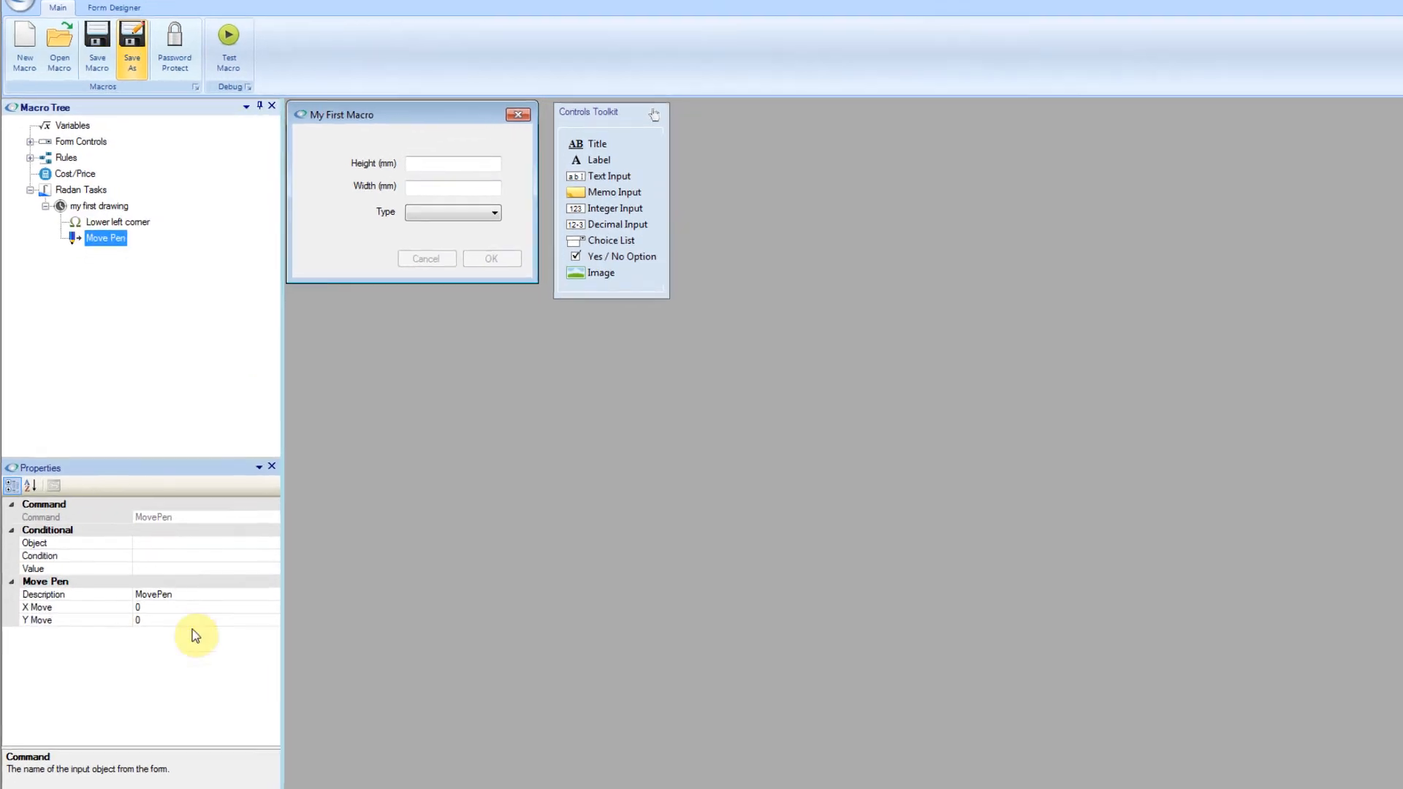
Step: Set the new Move Pen command's X Move to 50
click(172, 614)
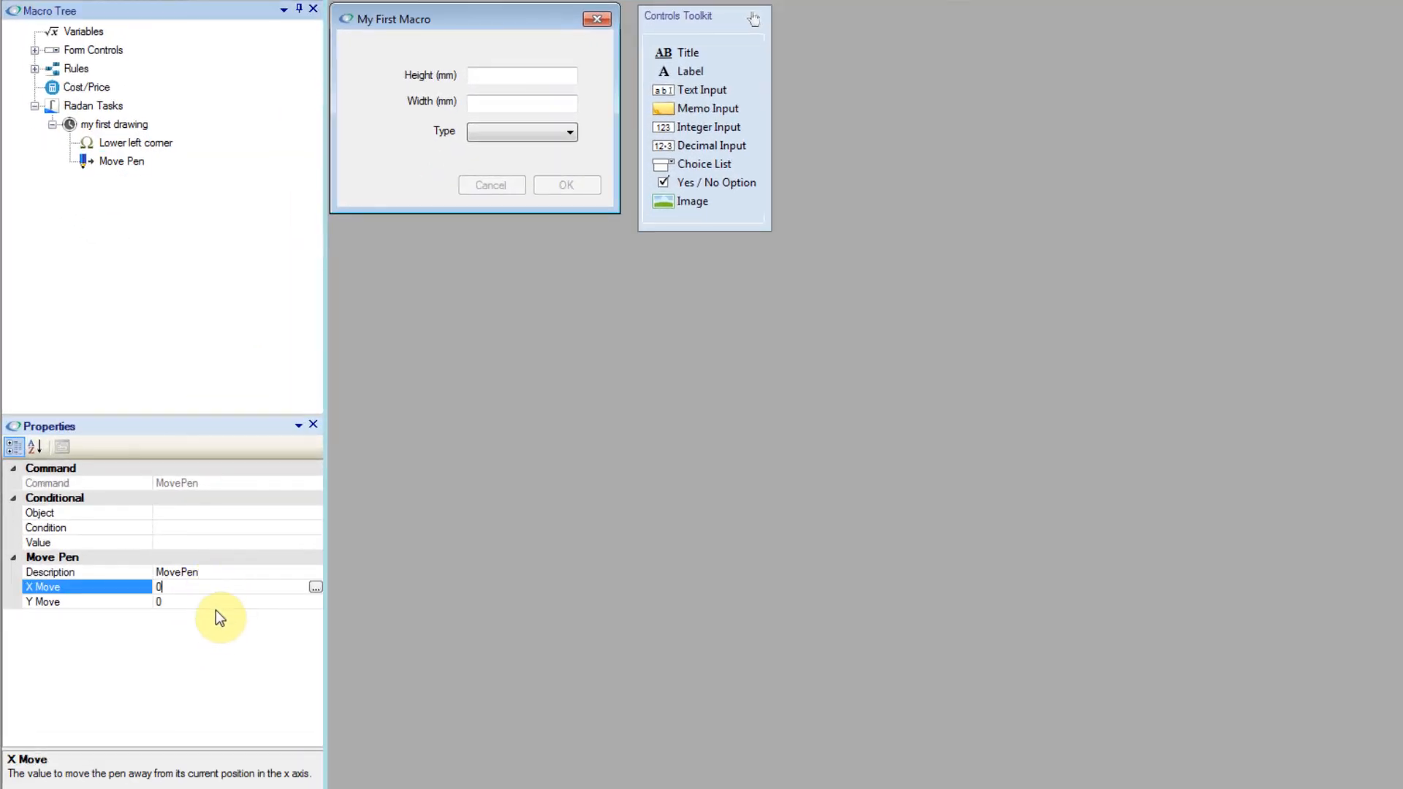
click(216, 604)
click(209, 583)
double_click(208, 584)
text(50)
click(223, 542)
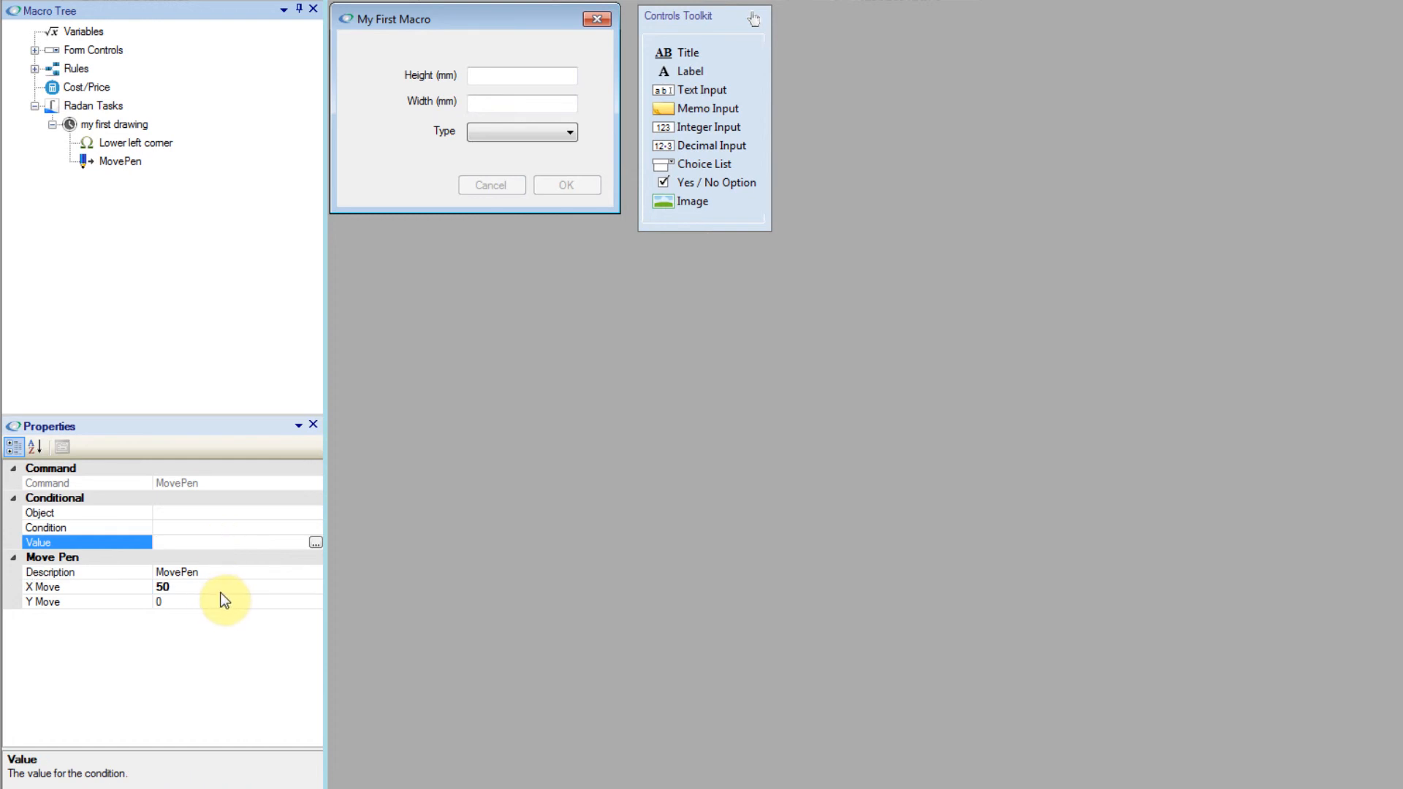
Step: Add a Draw Line command to the "my first drawing" task and describe it as "Bottom Line"
click(136, 129)
right_click(137, 130)
mouse_move(235, 179)
click(350, 187)
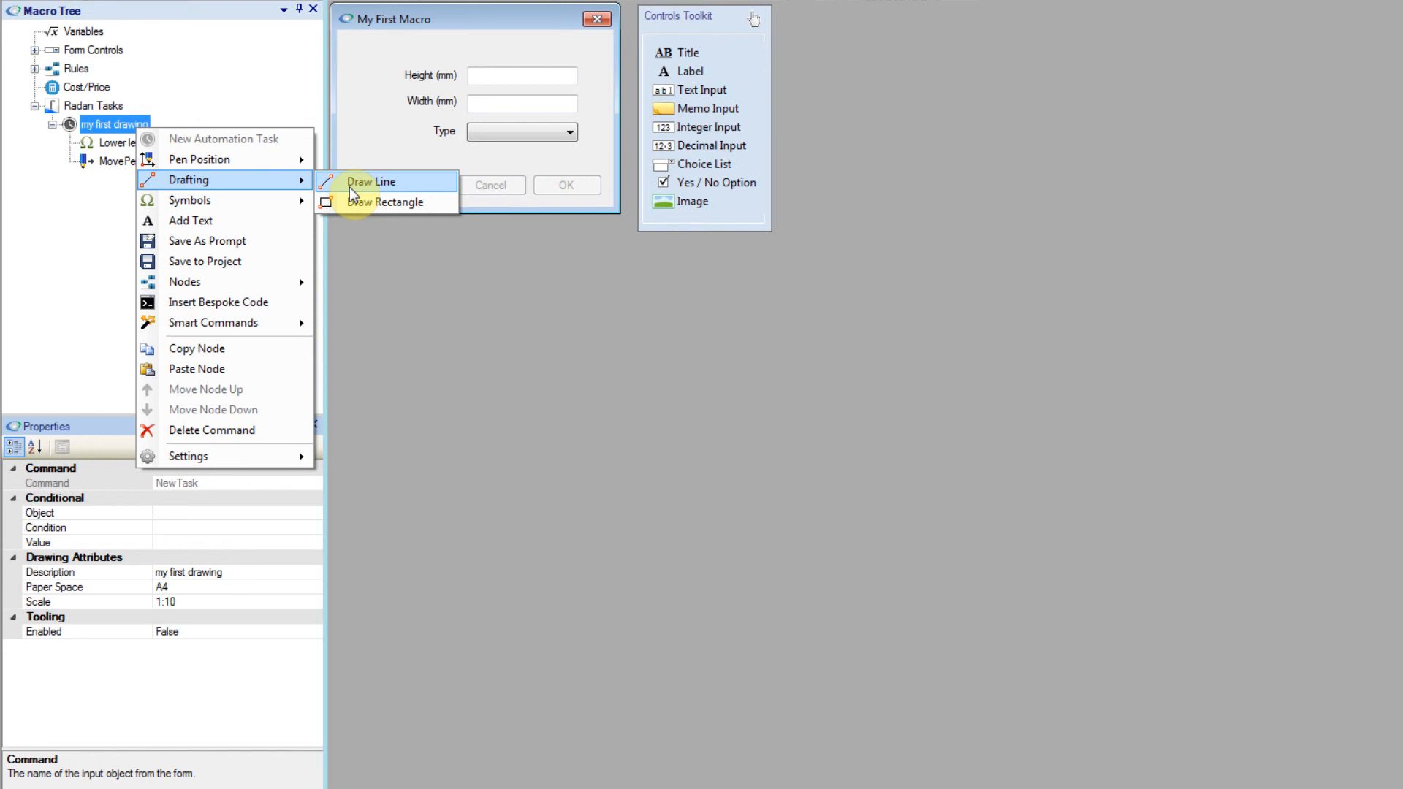
click(349, 187)
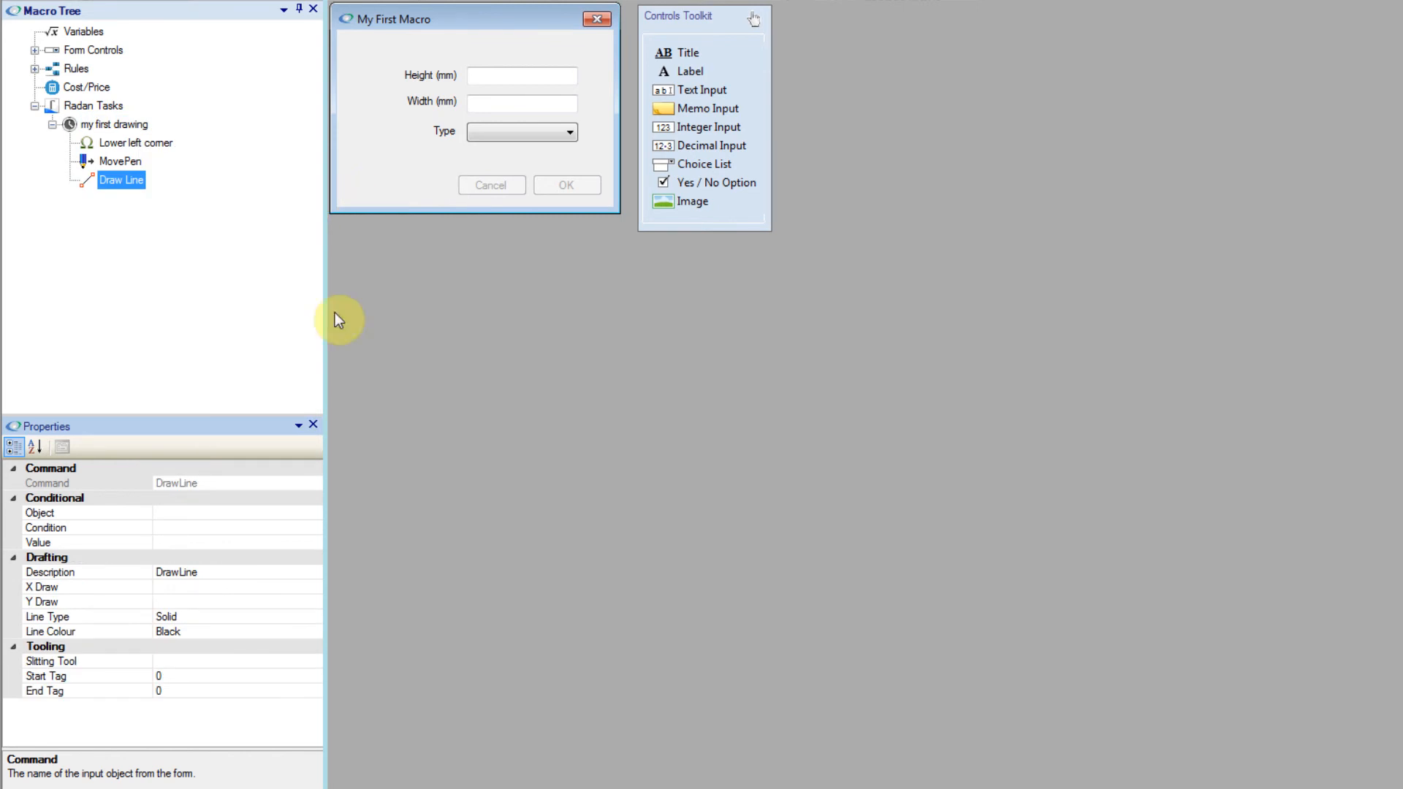
click(214, 572)
text(Bottom)
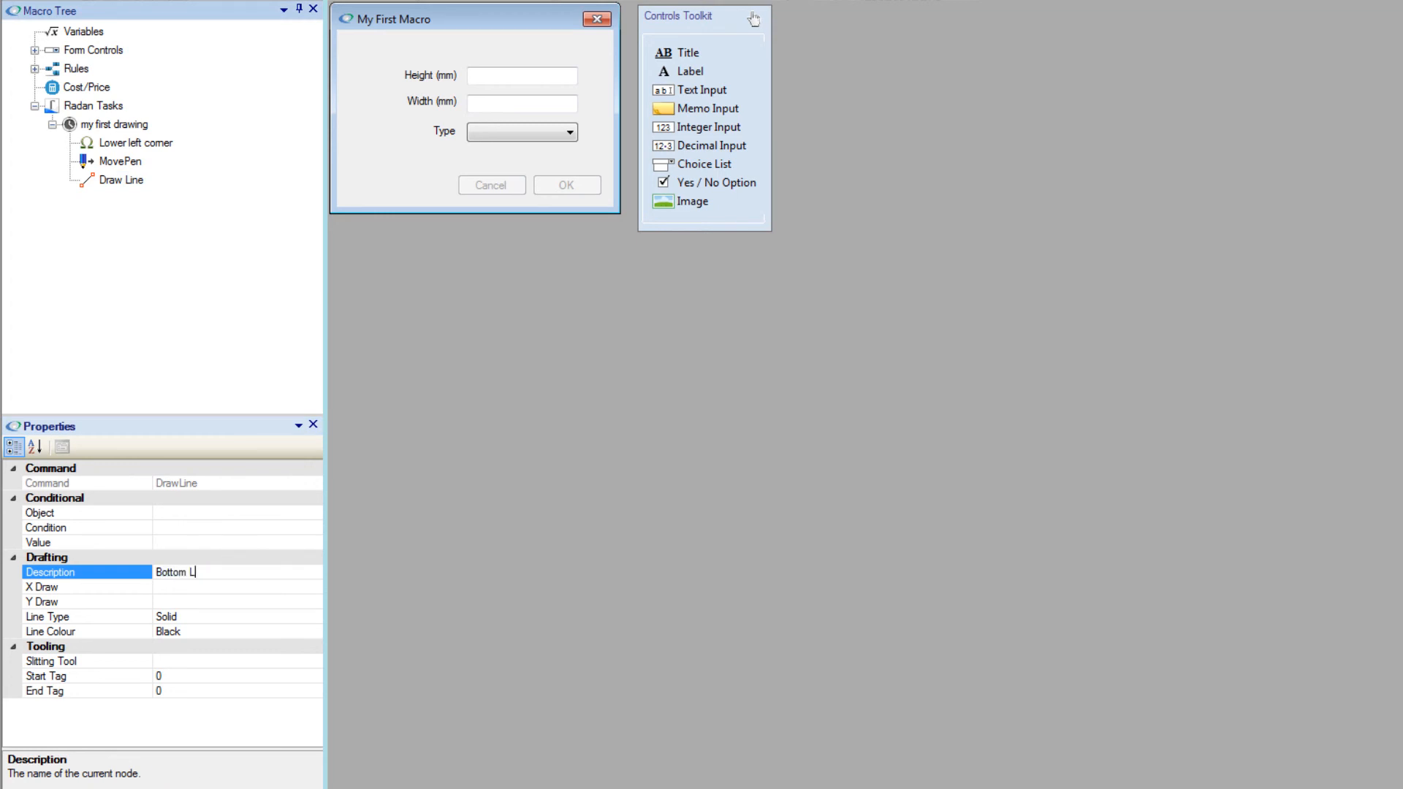
Step: Set the Bottom Line's X Draw to the expression [CTRL:Width] using the Width decimal control
click(228, 589)
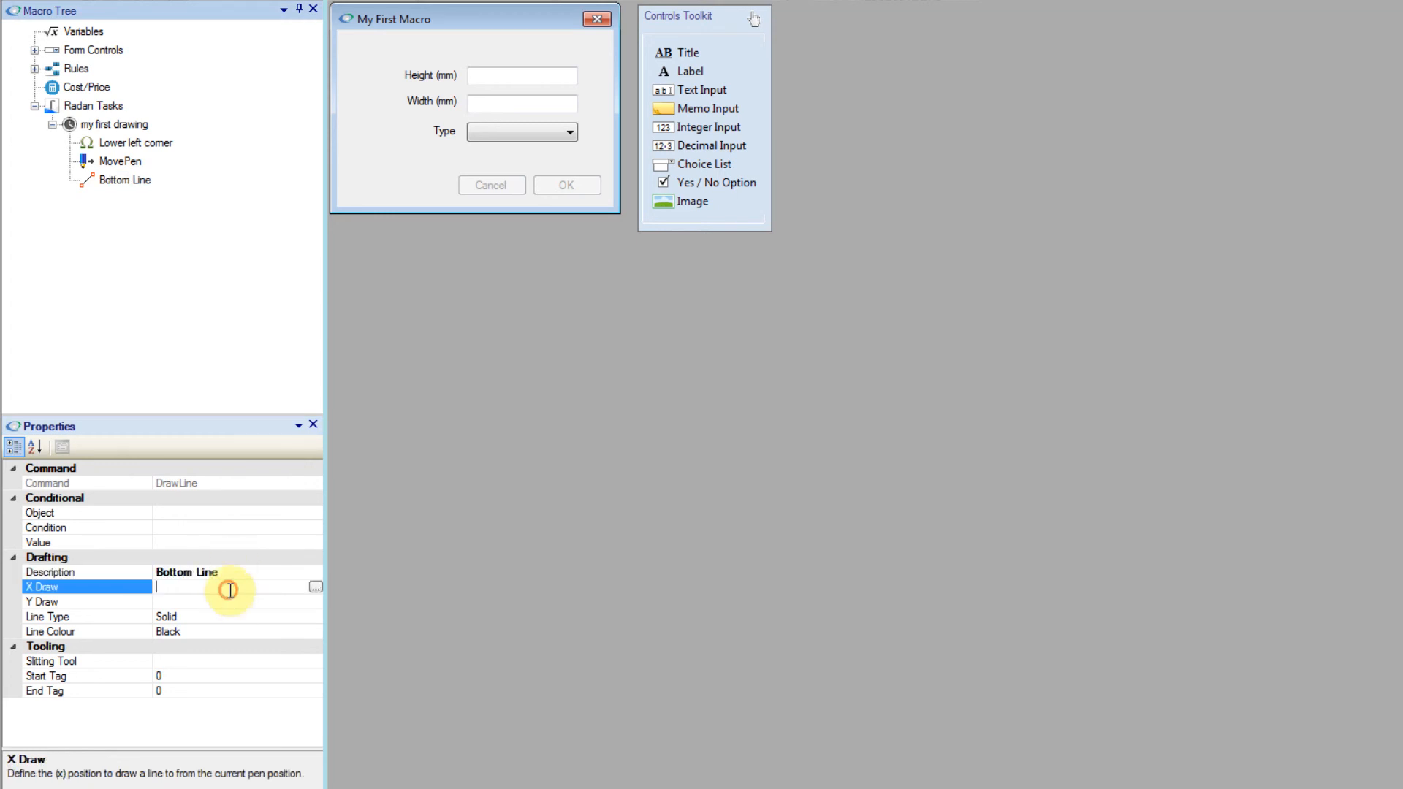
click(315, 589)
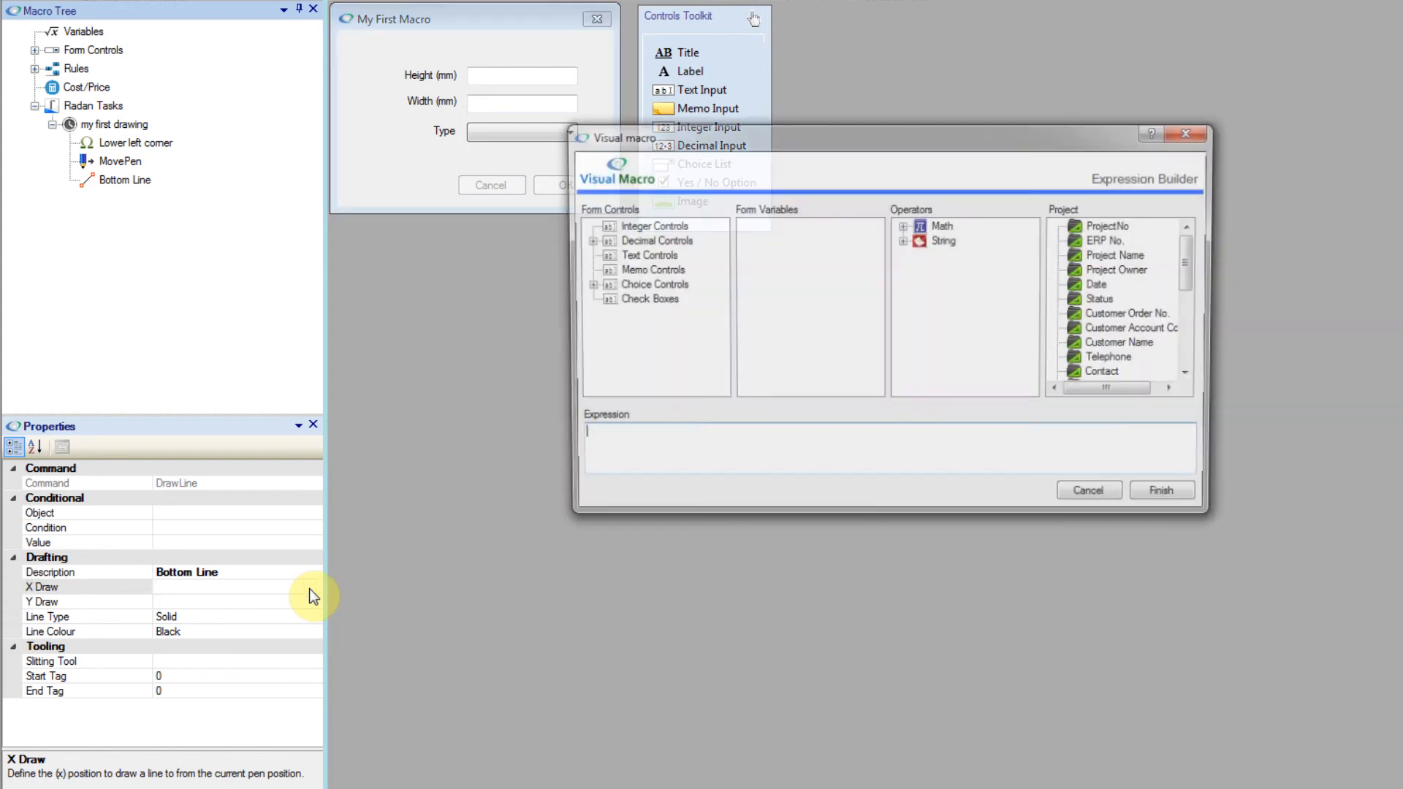
click(749, 444)
click(591, 473)
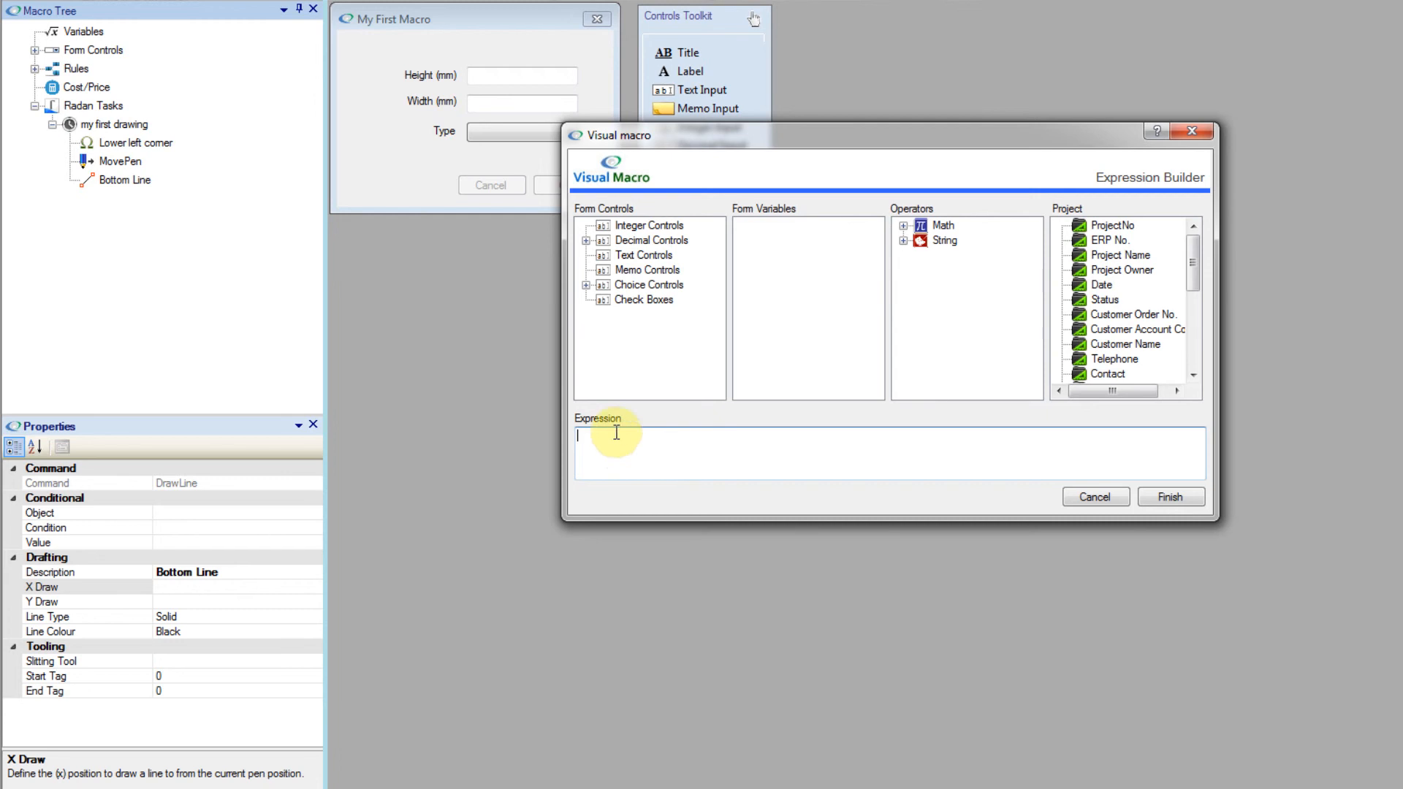
click(585, 241)
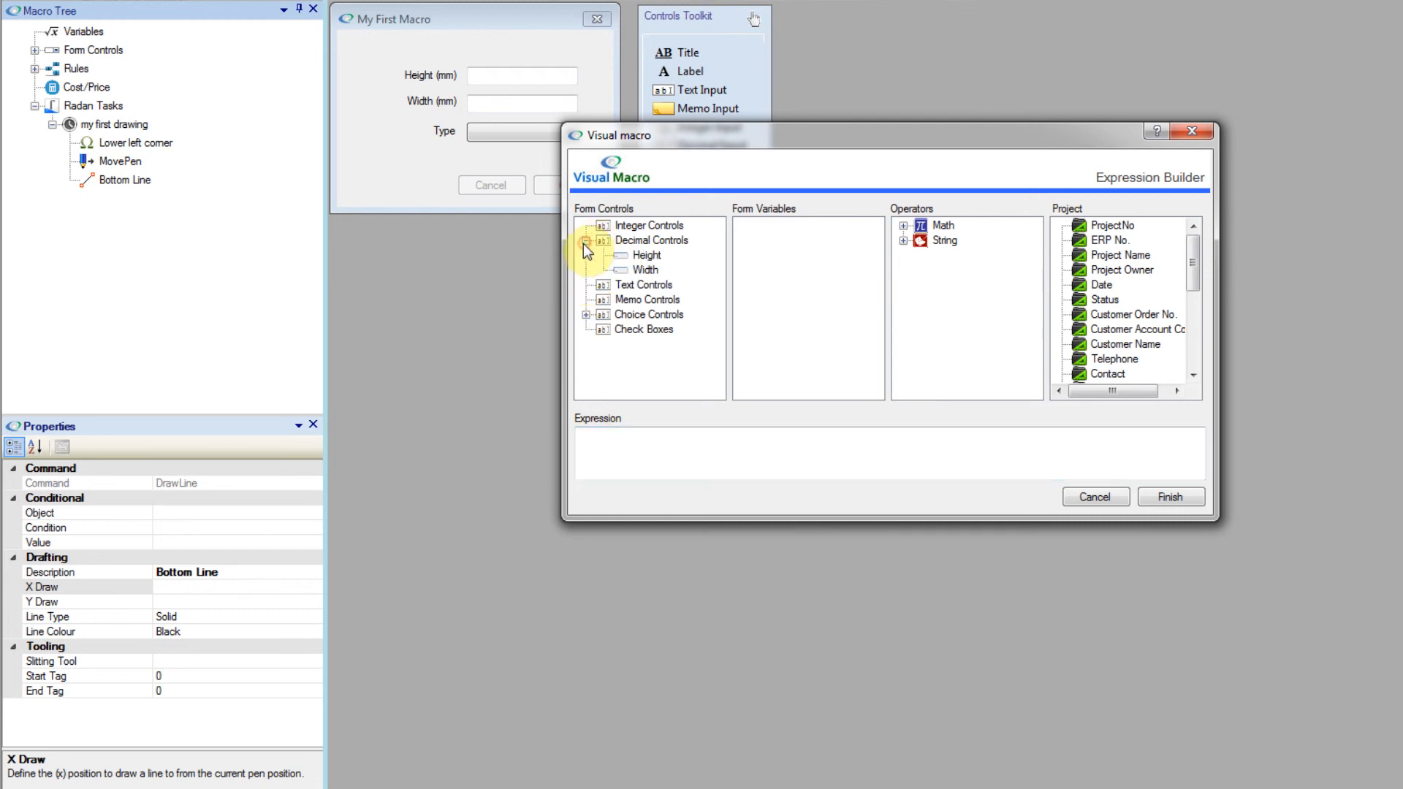
double_click(634, 271)
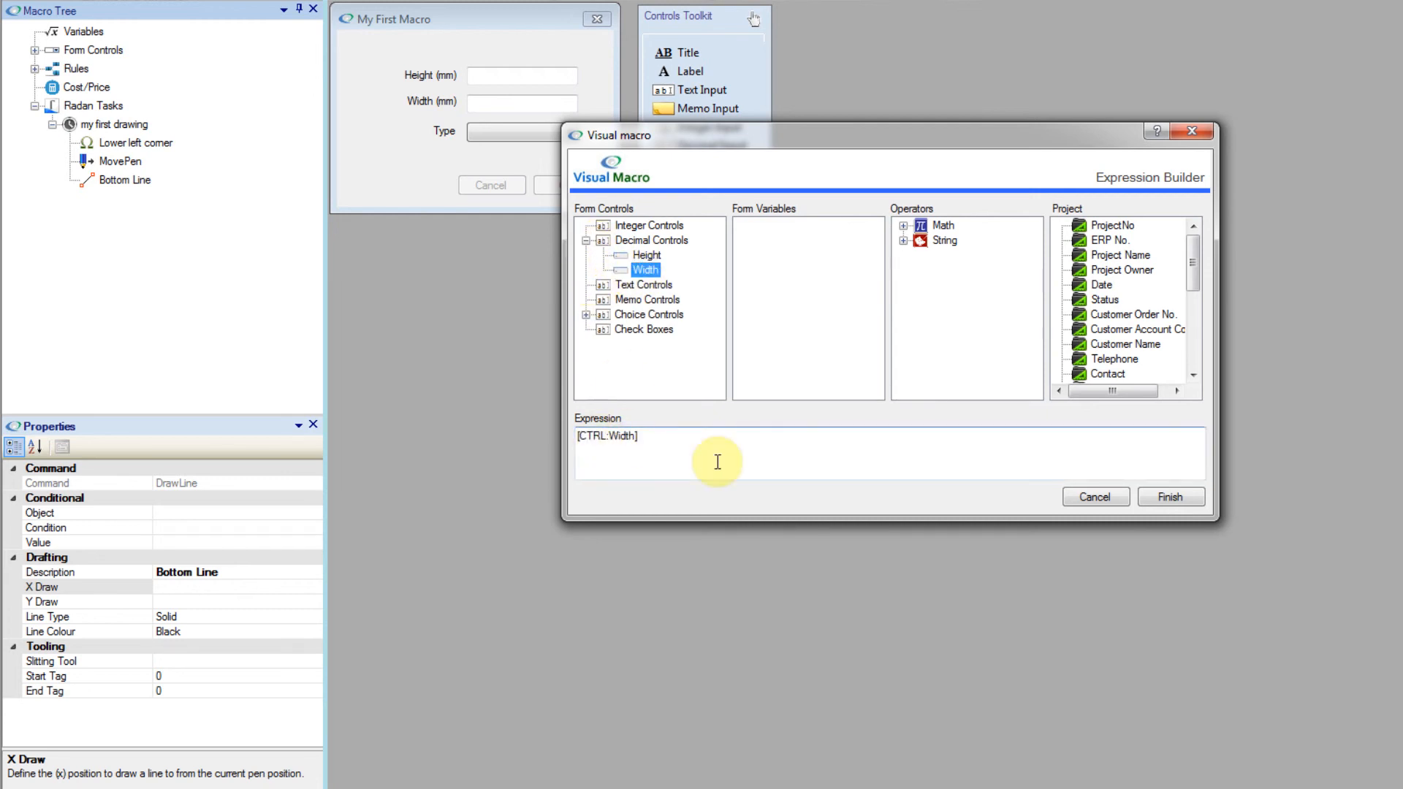
click(1174, 498)
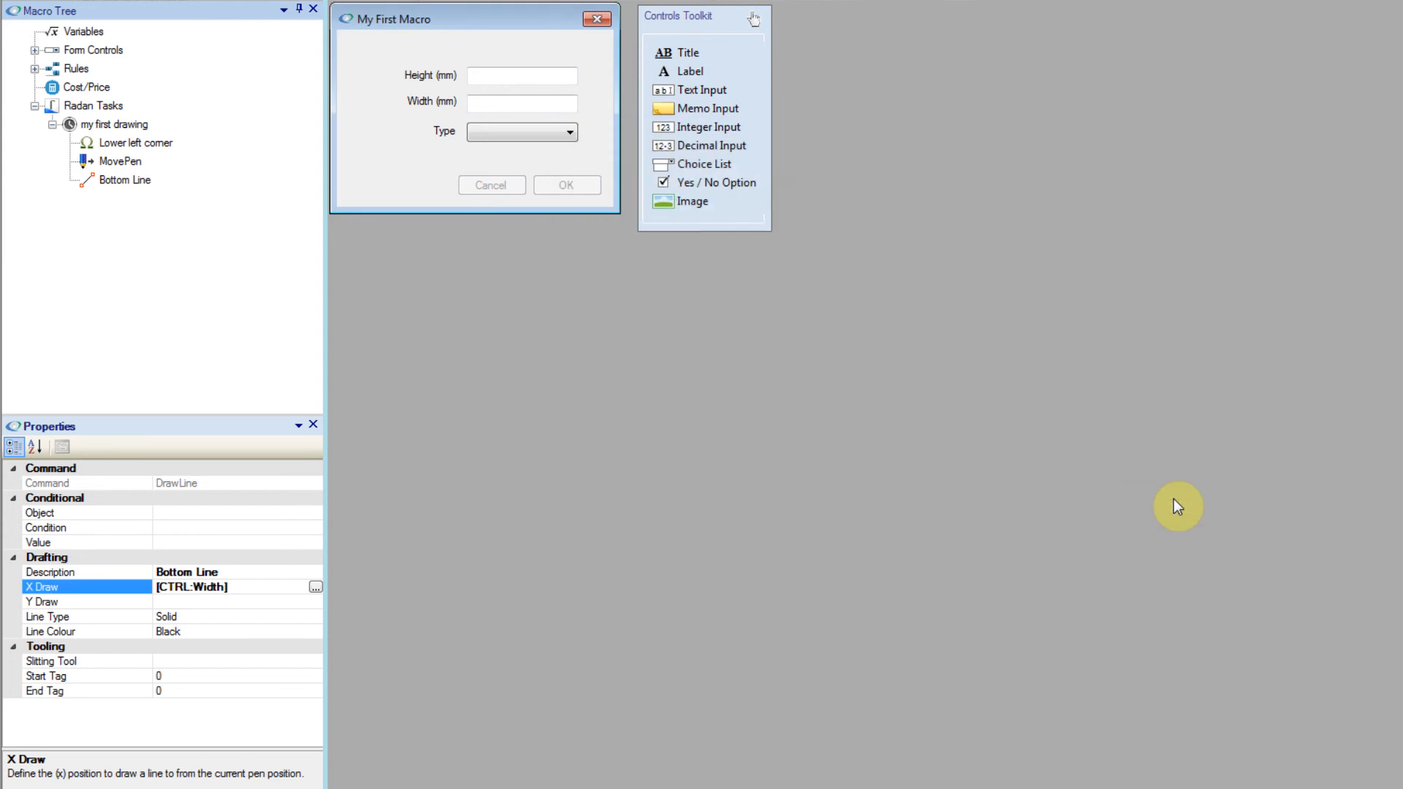
Step: Check the Y Draw, line type and line colour properties of the Bottom Line command
click(229, 601)
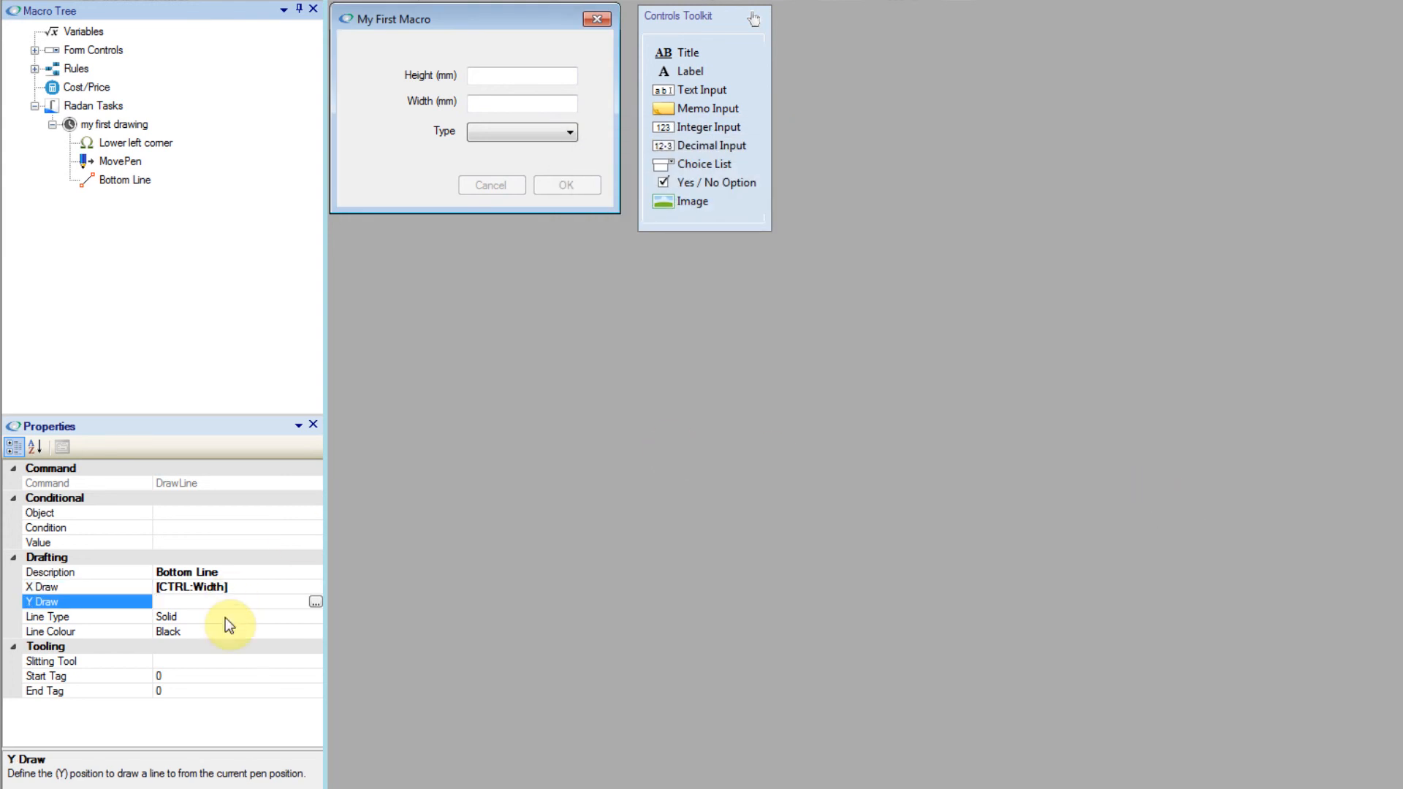
click(230, 616)
click(314, 615)
click(312, 632)
click(313, 632)
click(313, 632)
click(314, 634)
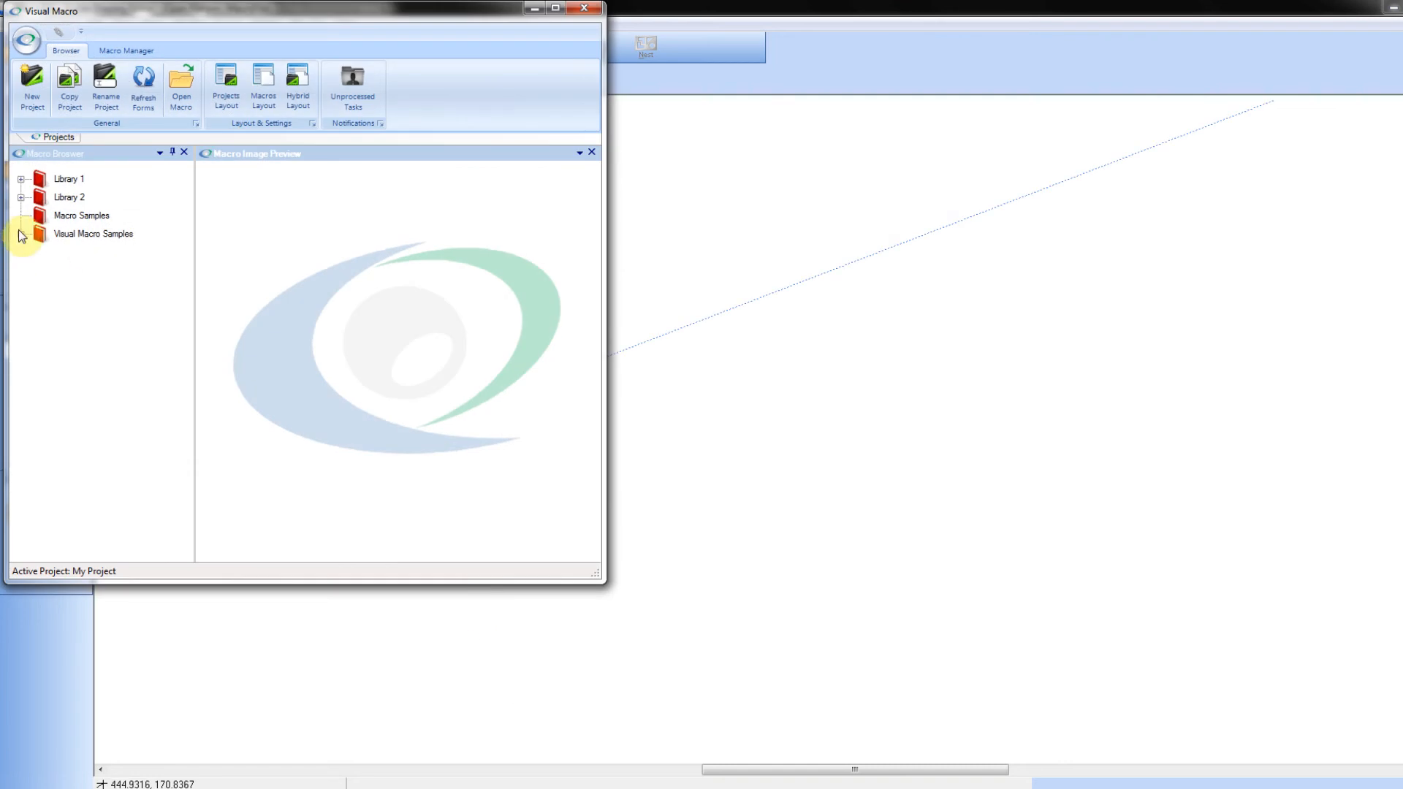
Step: Switch to the Radan Drawing Editor and start a new drawing without saving the current one
click(649, 148)
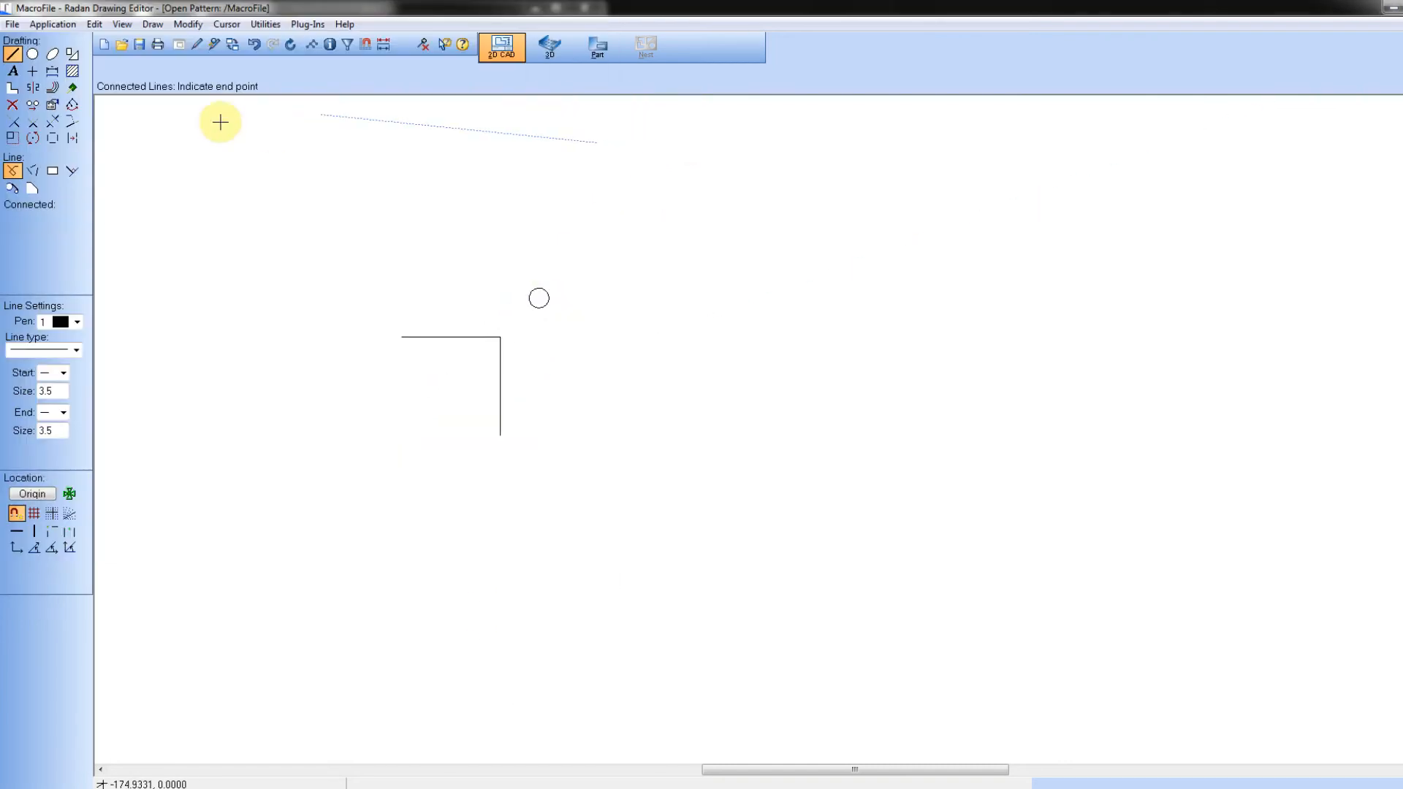
click(104, 45)
click(641, 460)
click(745, 454)
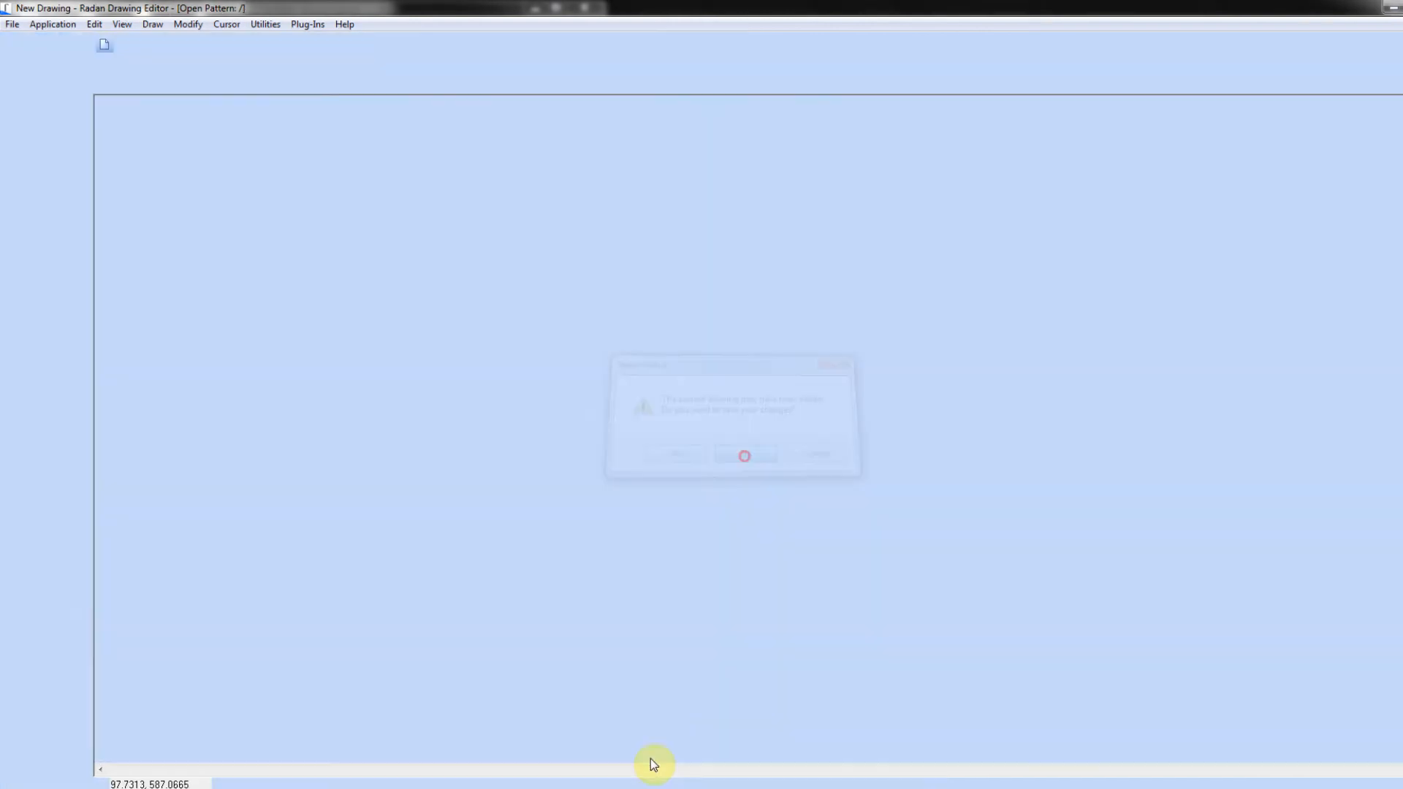
Step: Run My First Macro from Visual Macro Samples with height 600 mm, width 600 mm and the first type
click(22, 234)
double_click(100, 252)
text(600)
key(Tab)
text(600)
key(Tab)
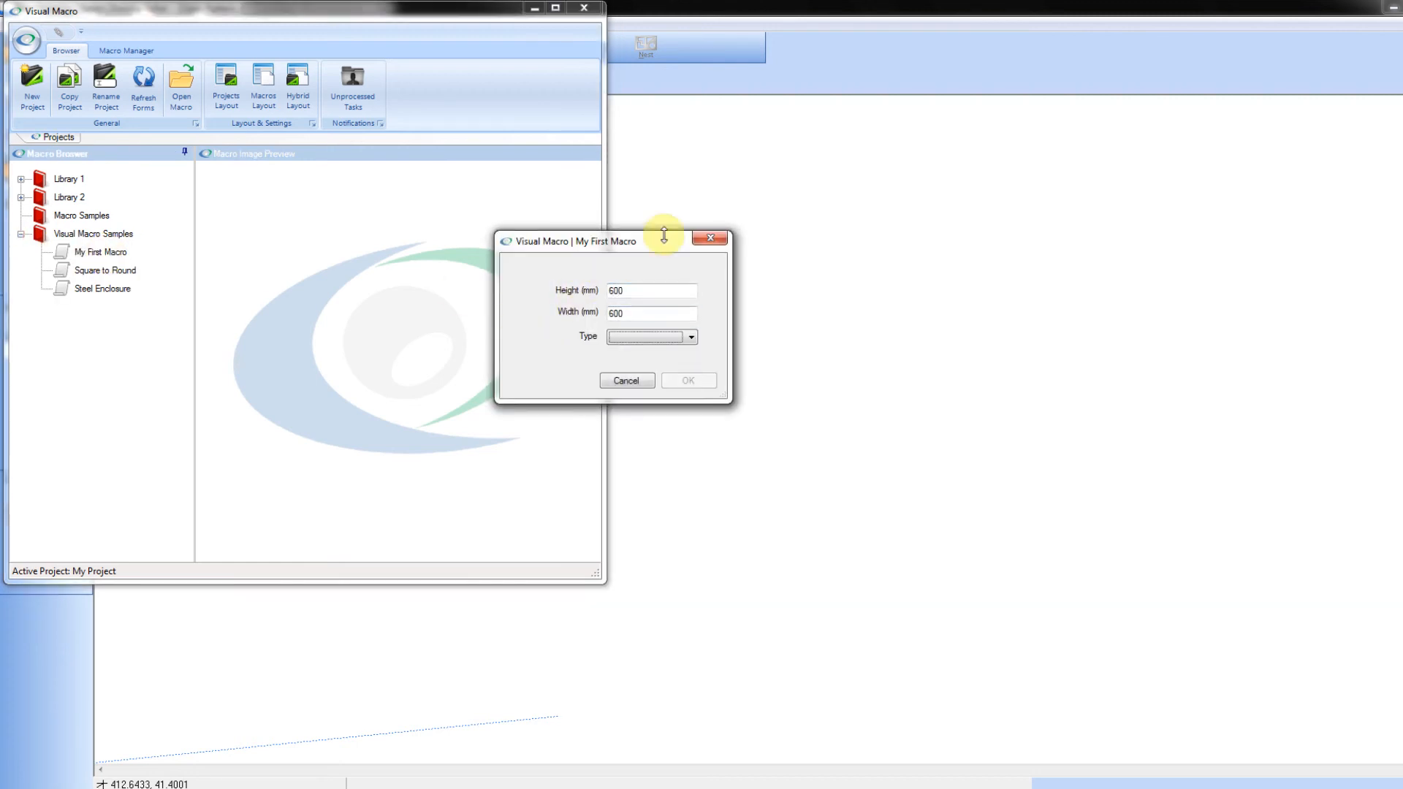
click(691, 337)
click(670, 348)
click(700, 381)
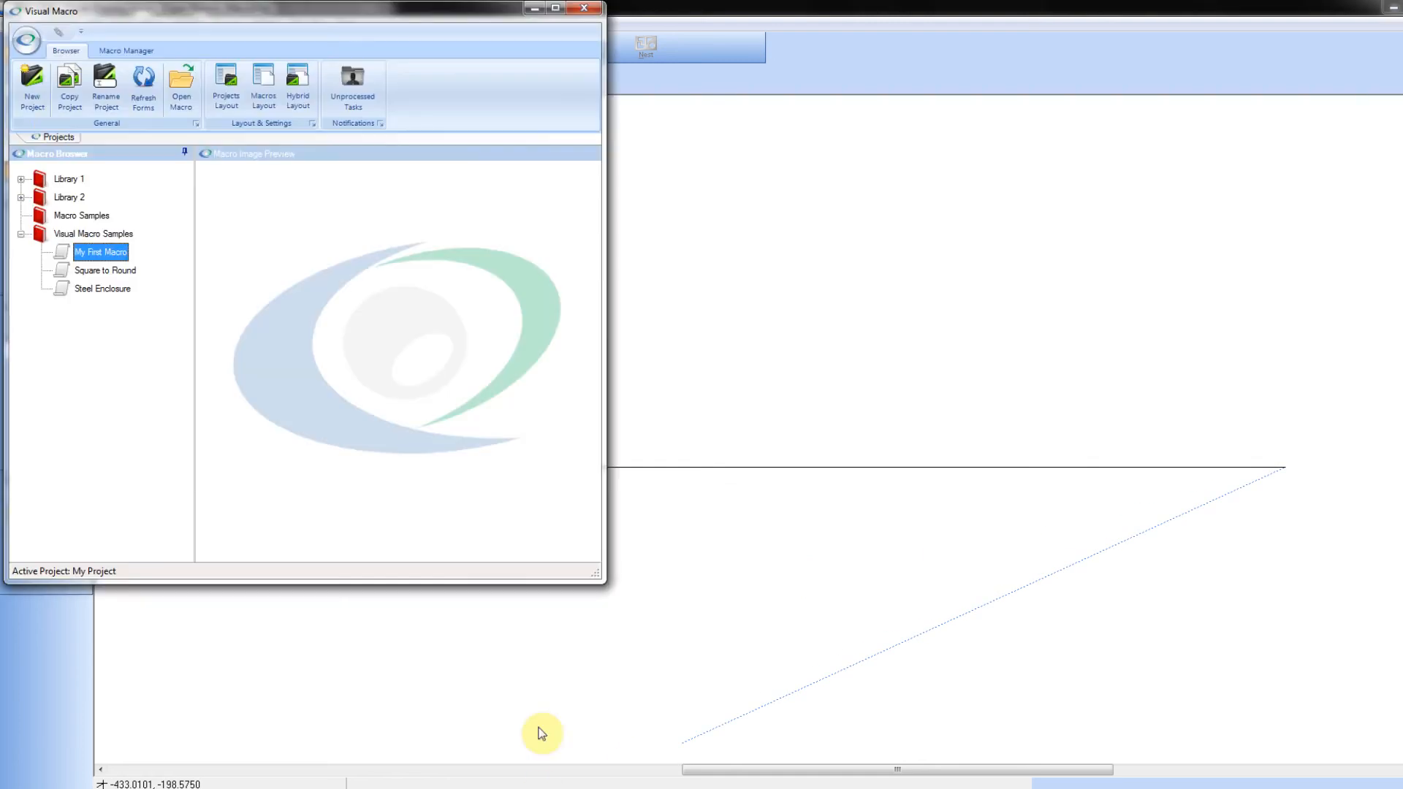
Step: Reopen My First Macro for editing and add a second Move Pen command after the Bottom Line with X Move 50
click(123, 51)
click(92, 103)
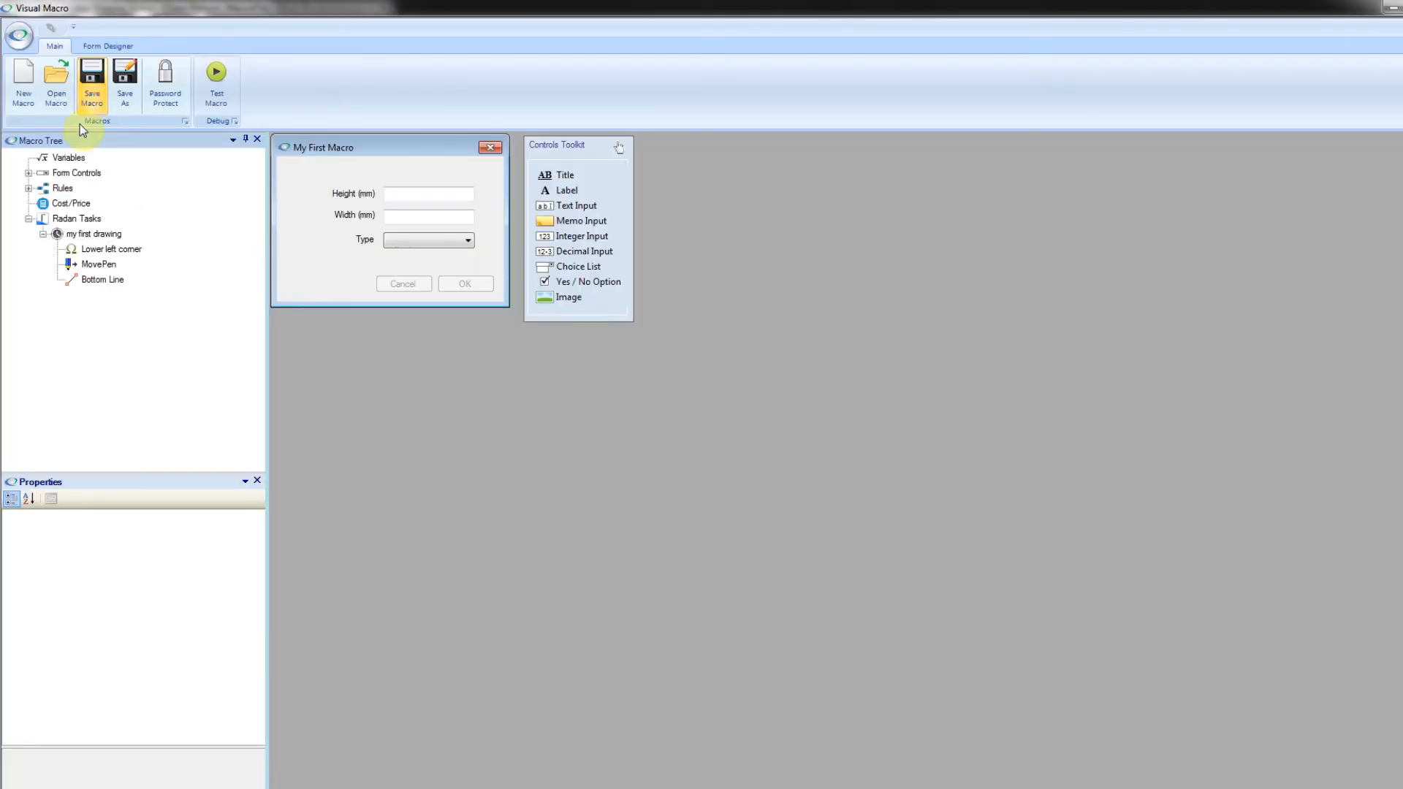
right_click(92, 237)
mouse_move(169, 261)
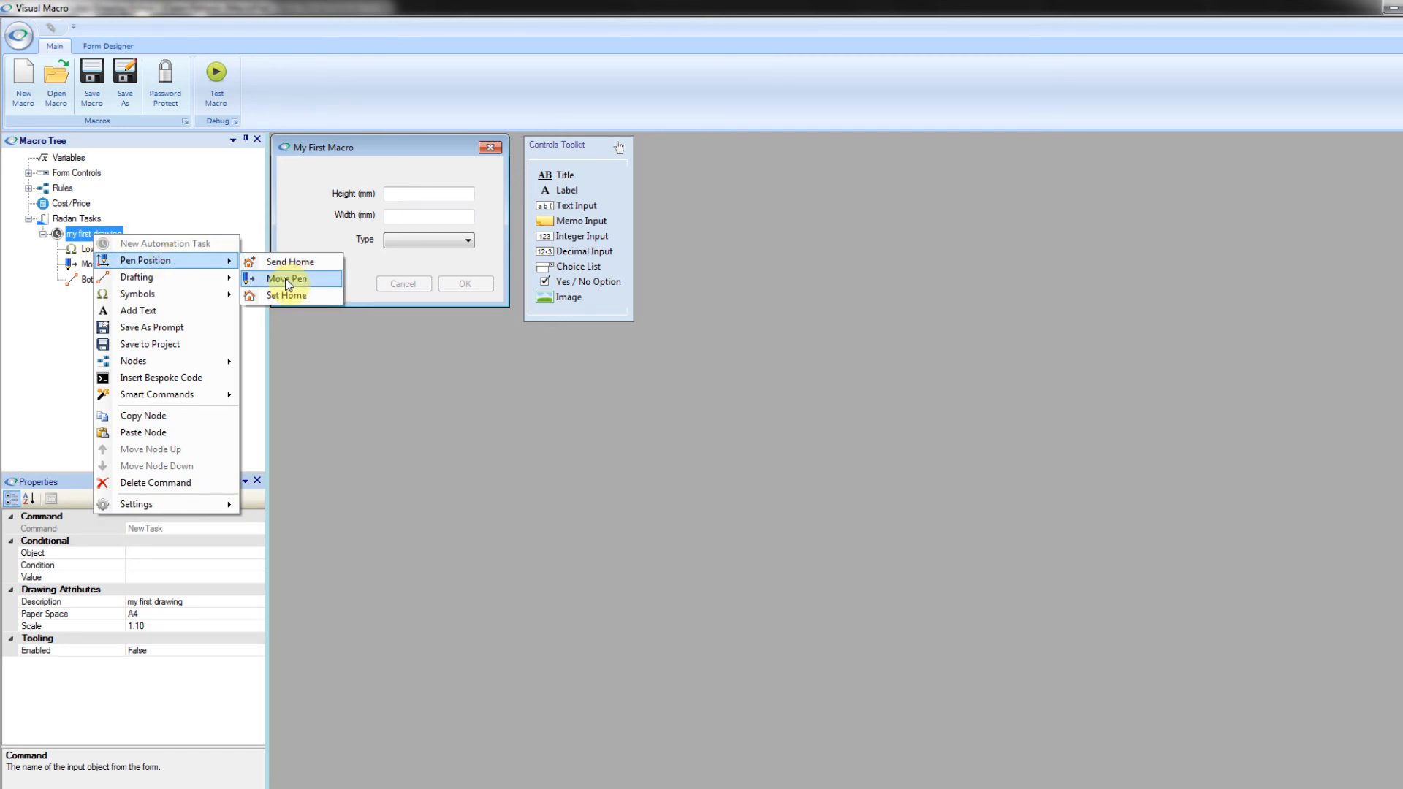
click(286, 280)
click(159, 617)
text(50)
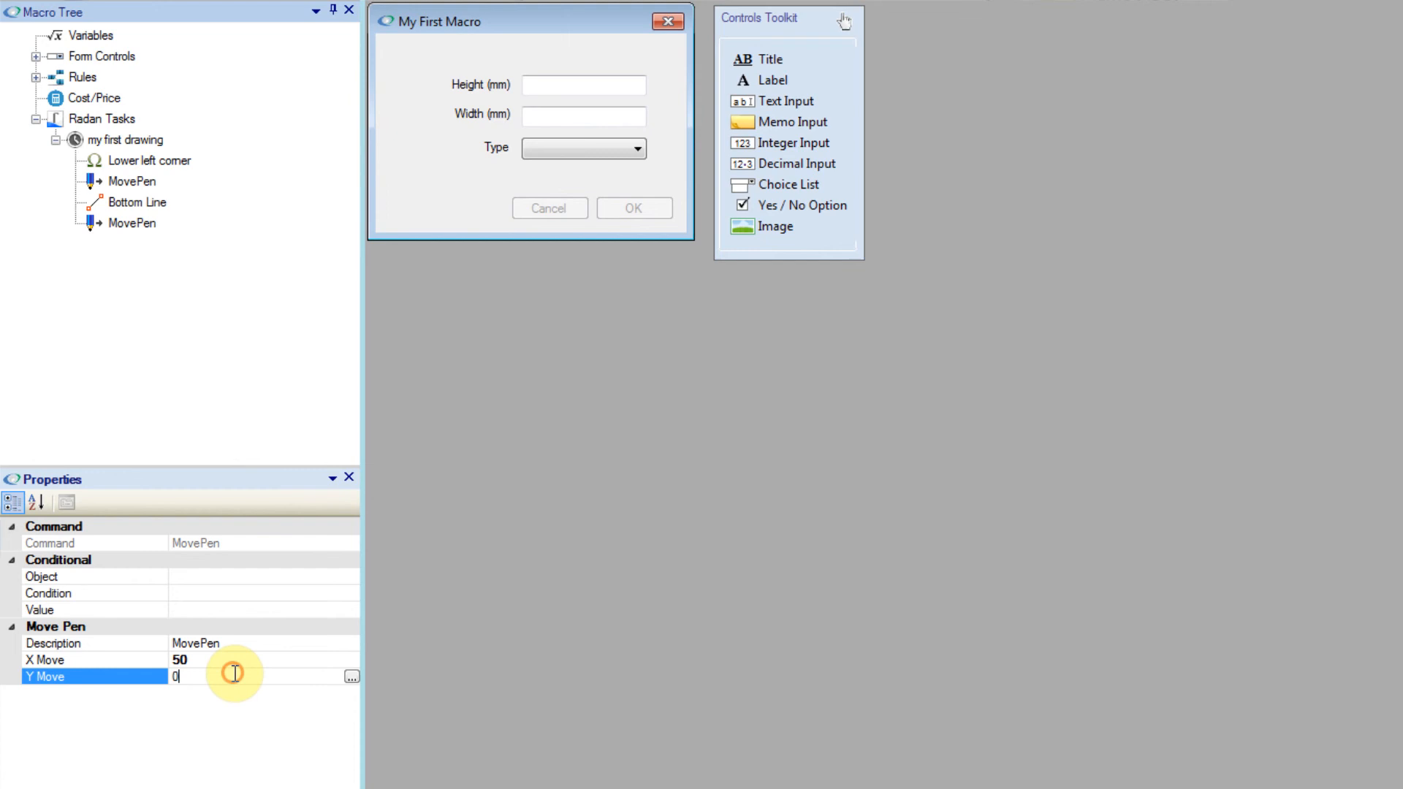
Step: Add an Insert Symbol command using StandardCnrNotch2 from the VMacroSampleSymbols folder, and check its mirror and angle properties
click(124, 139)
right_click(139, 144)
mouse_move(234, 219)
click(459, 226)
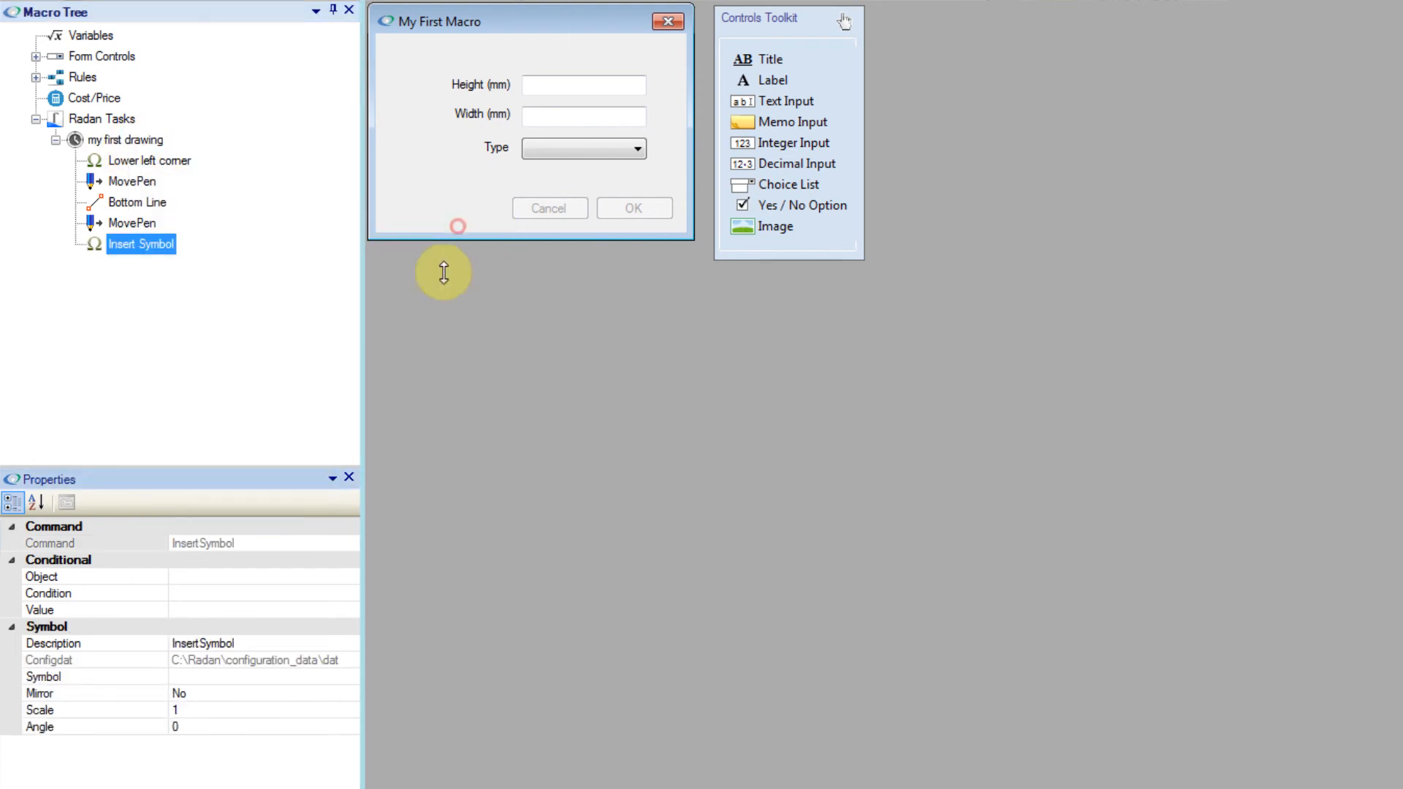
click(272, 676)
click(353, 676)
double_click(734, 396)
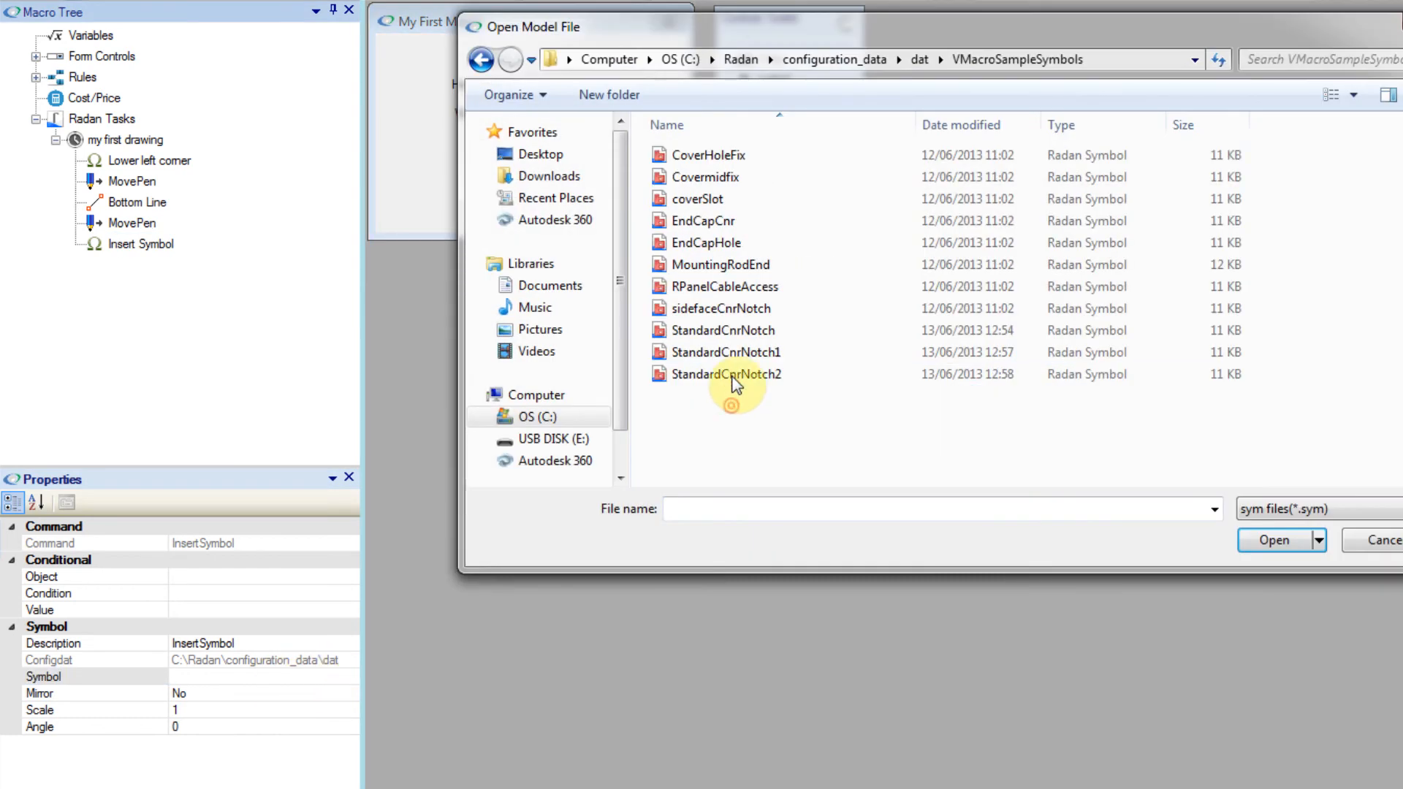
double_click(736, 373)
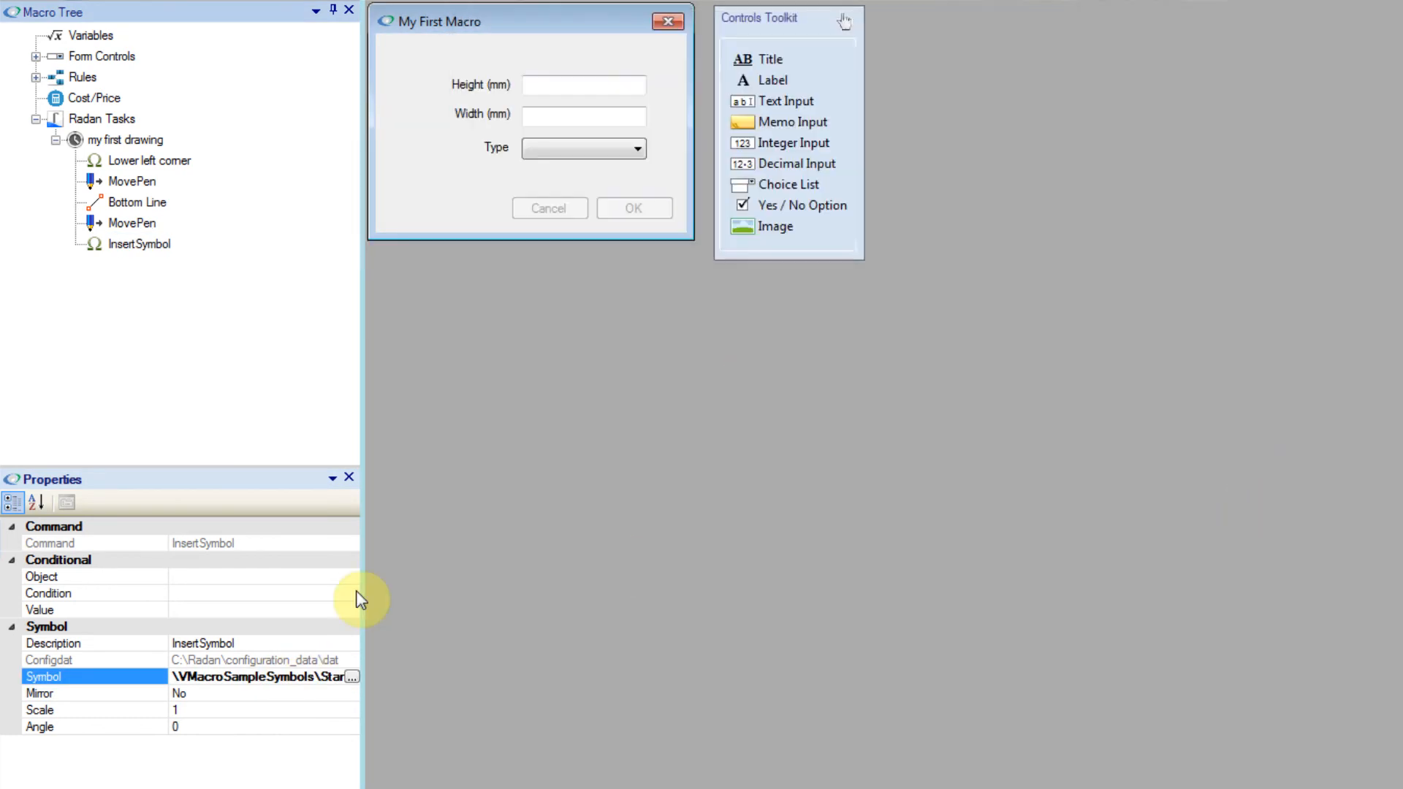
click(283, 693)
click(351, 694)
click(275, 731)
Step: Add a Move Pen command after the second corner symbol with Y Move 50
click(122, 139)
right_click(122, 139)
mouse_move(235, 176)
click(354, 209)
click(223, 678)
text(50)
click(223, 609)
Step: Add a Draw Line command to the "my first drawing" task and set its Y Draw to the Height decimal control
right_click(109, 140)
mouse_move(226, 179)
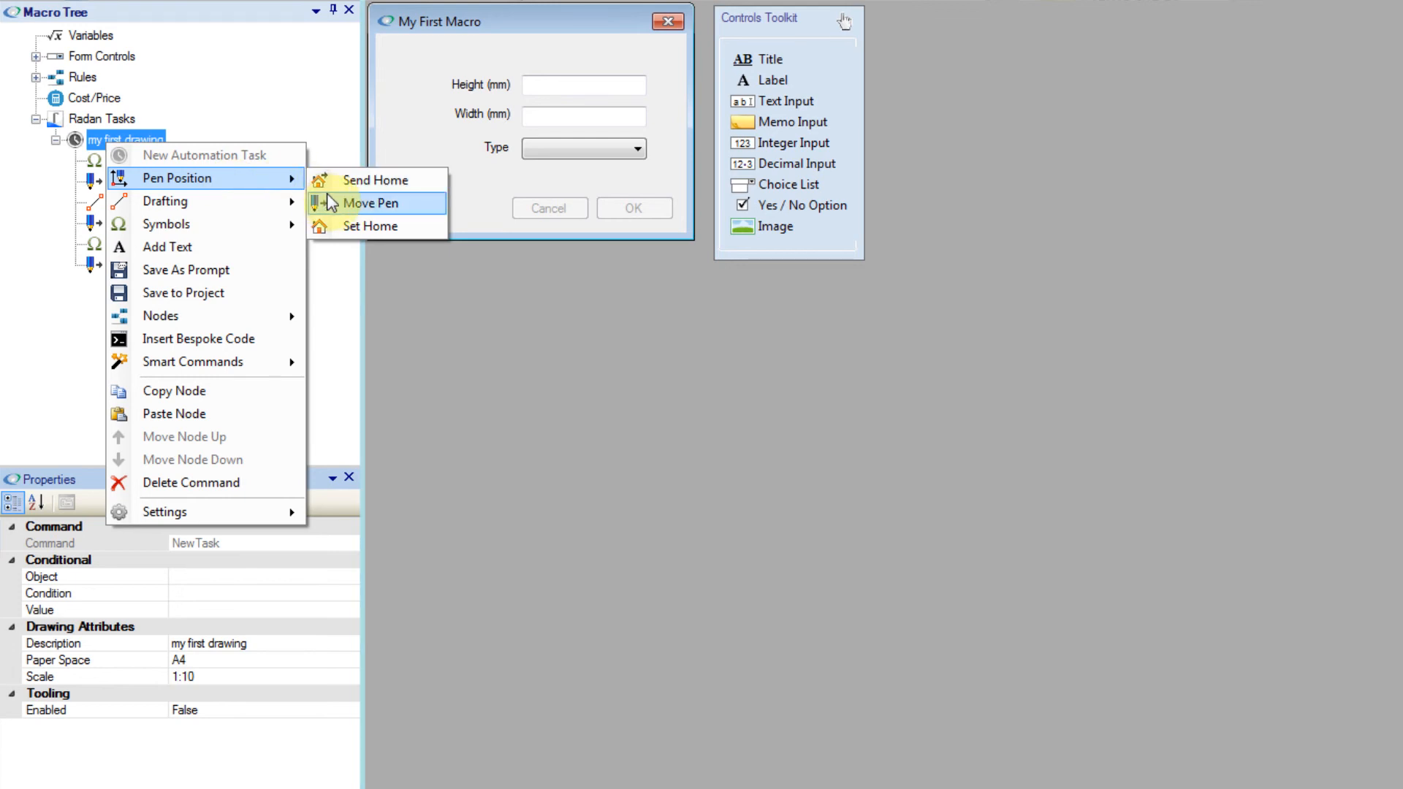
mouse_move(296, 205)
click(381, 218)
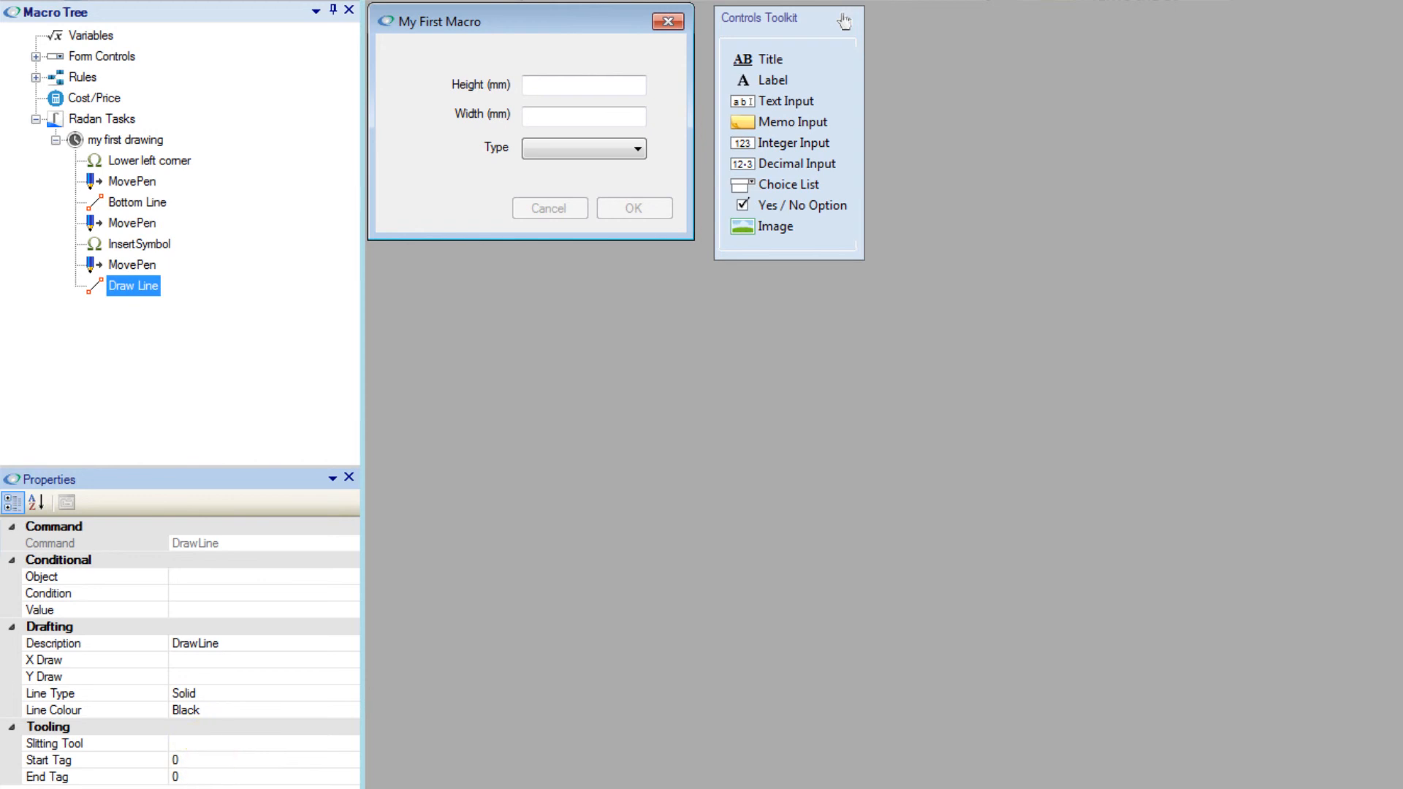
click(229, 675)
click(351, 677)
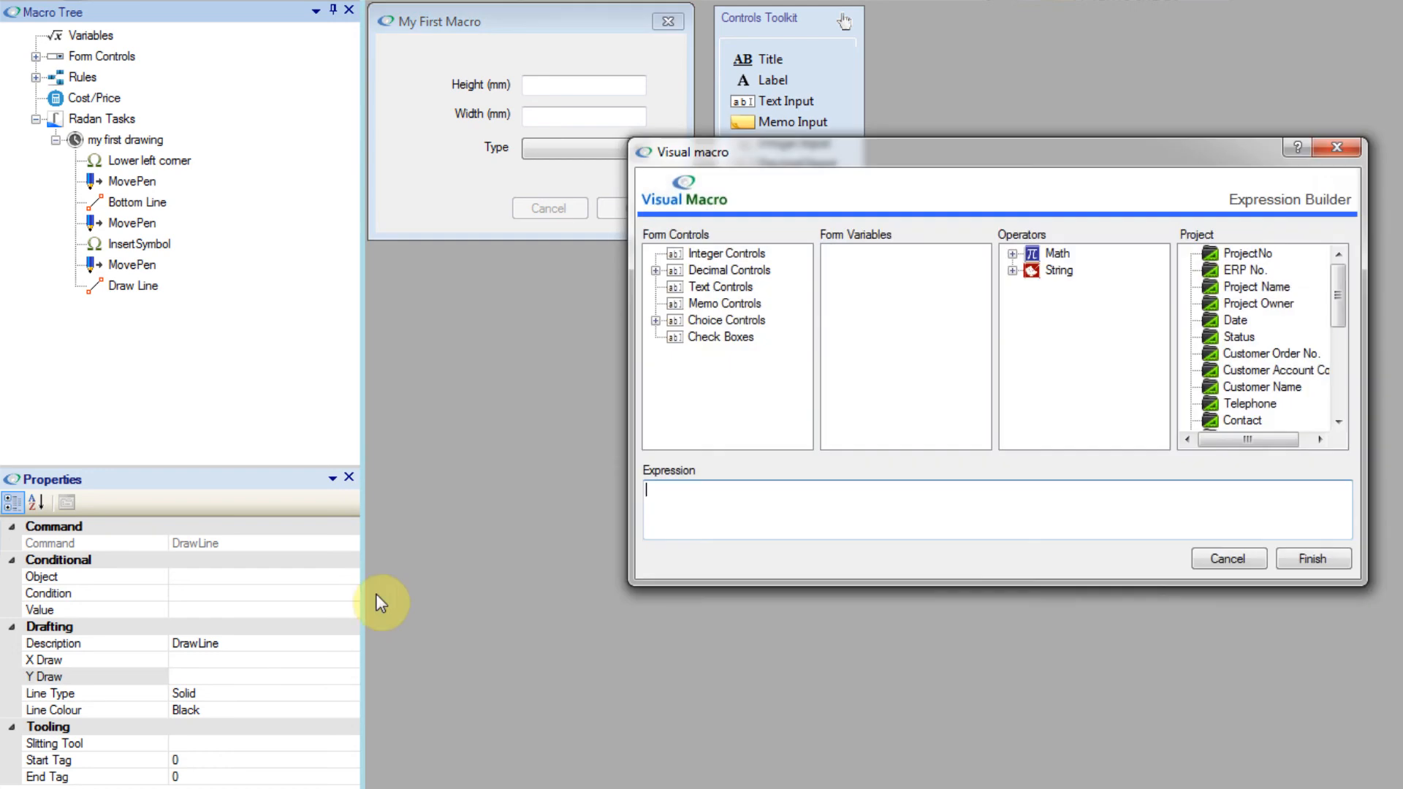
click(656, 270)
double_click(724, 286)
click(1305, 558)
Step: Run the updated My First Macro with height 600 mm, width 600 mm and a panel type, and examine the drawn outline
click(119, 8)
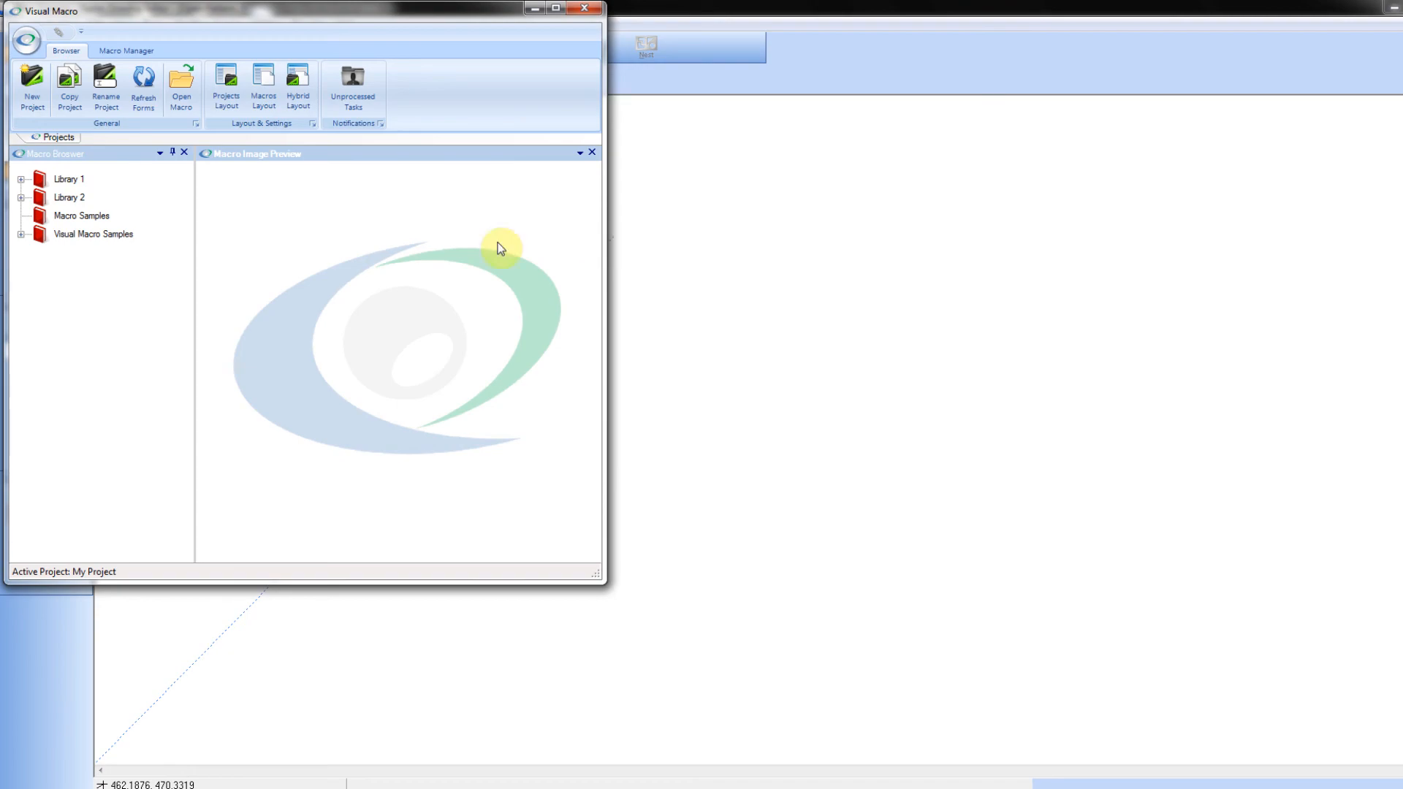
click(22, 236)
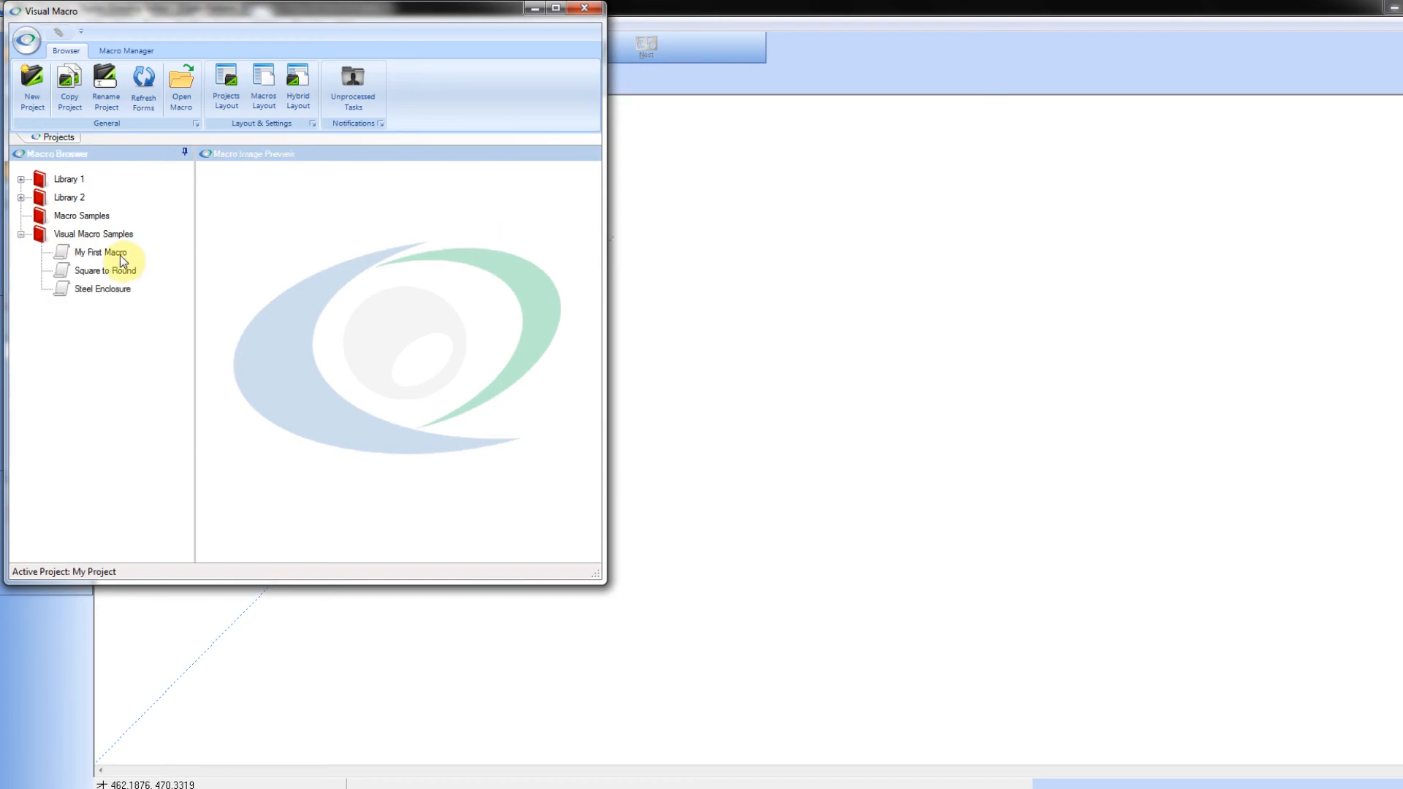
double_click(110, 254)
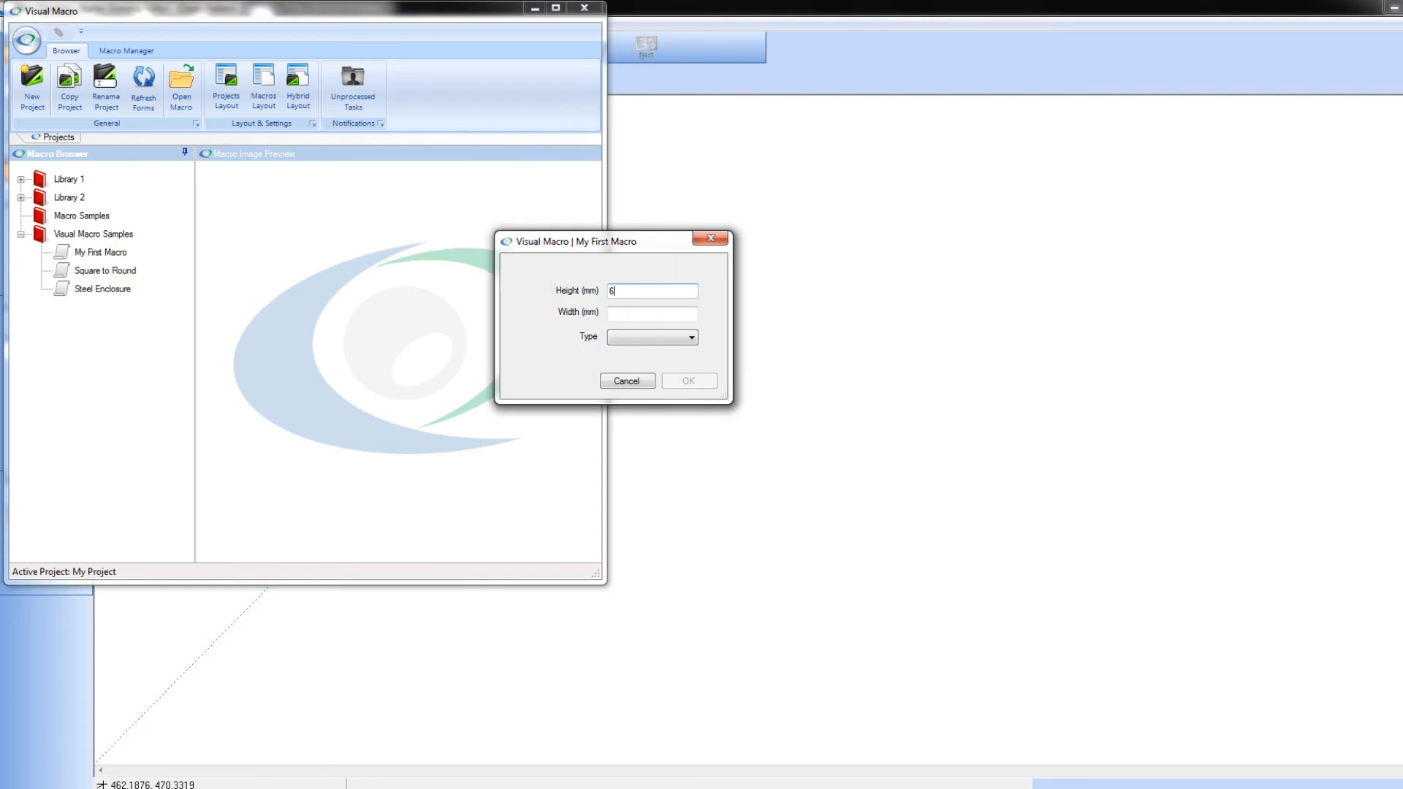
text(600)
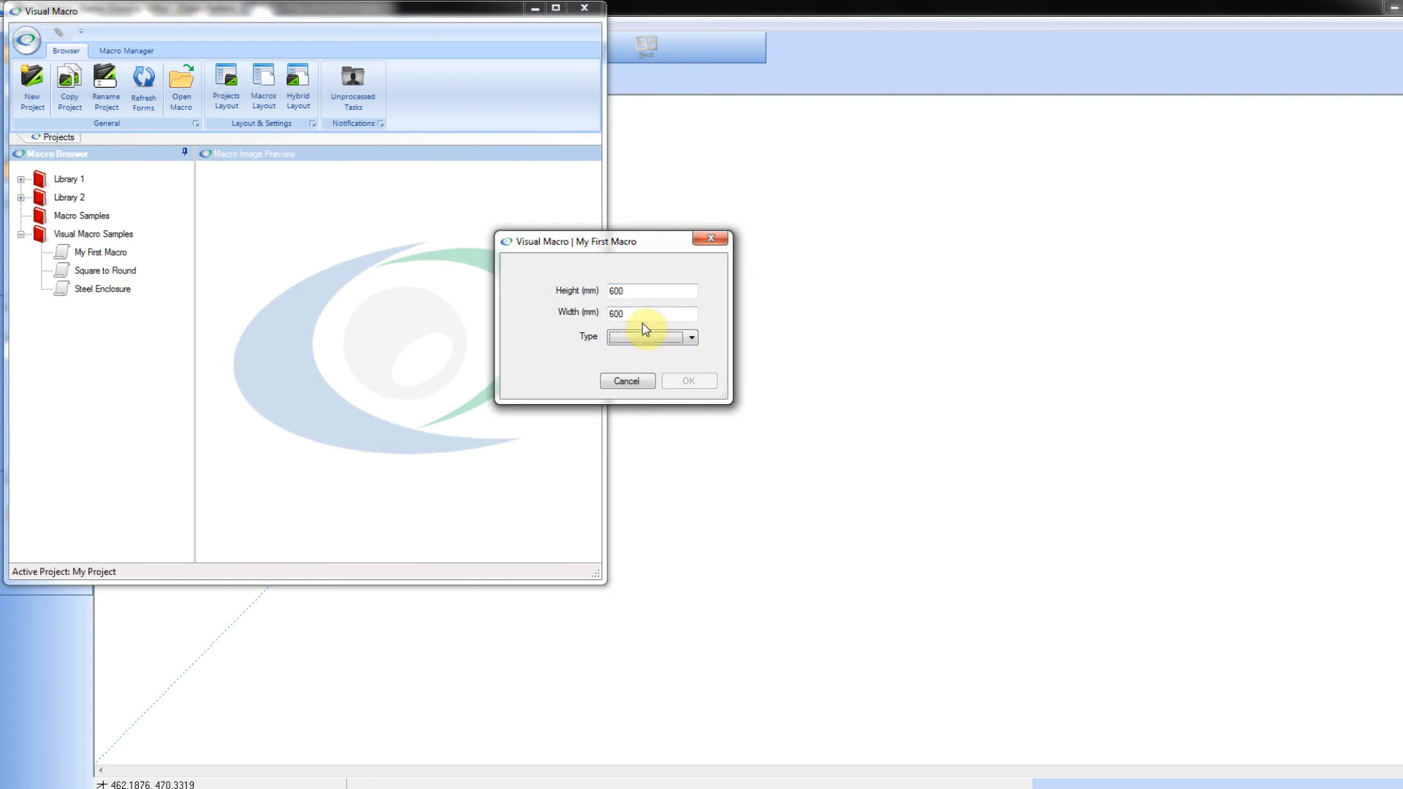
click(692, 338)
click(665, 361)
click(687, 381)
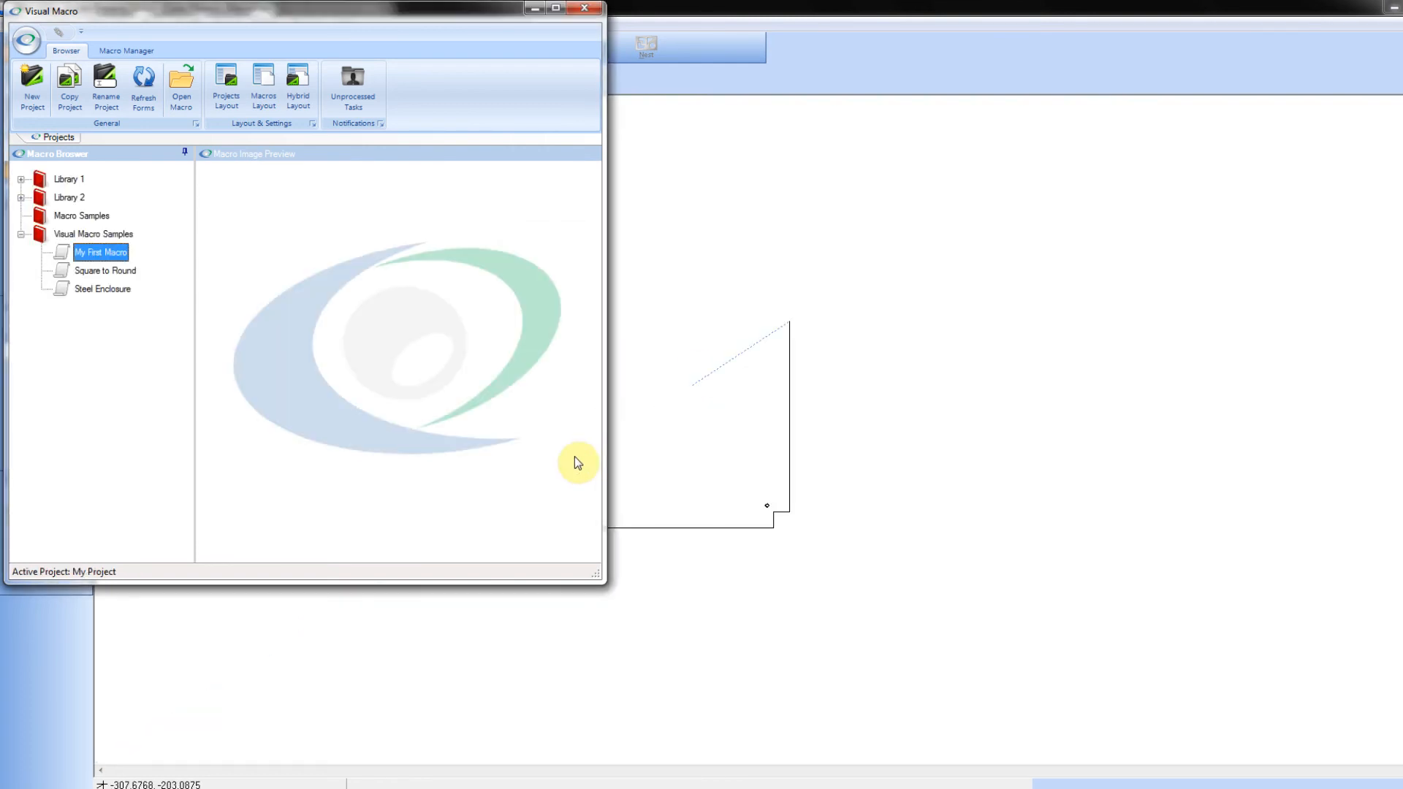
click(911, 485)
drag(487, 230, 881, 605)
Step: Reopen My First Macro for editing and add a Draw Line command to the "my first drawing" task
click(532, 787)
click(110, 51)
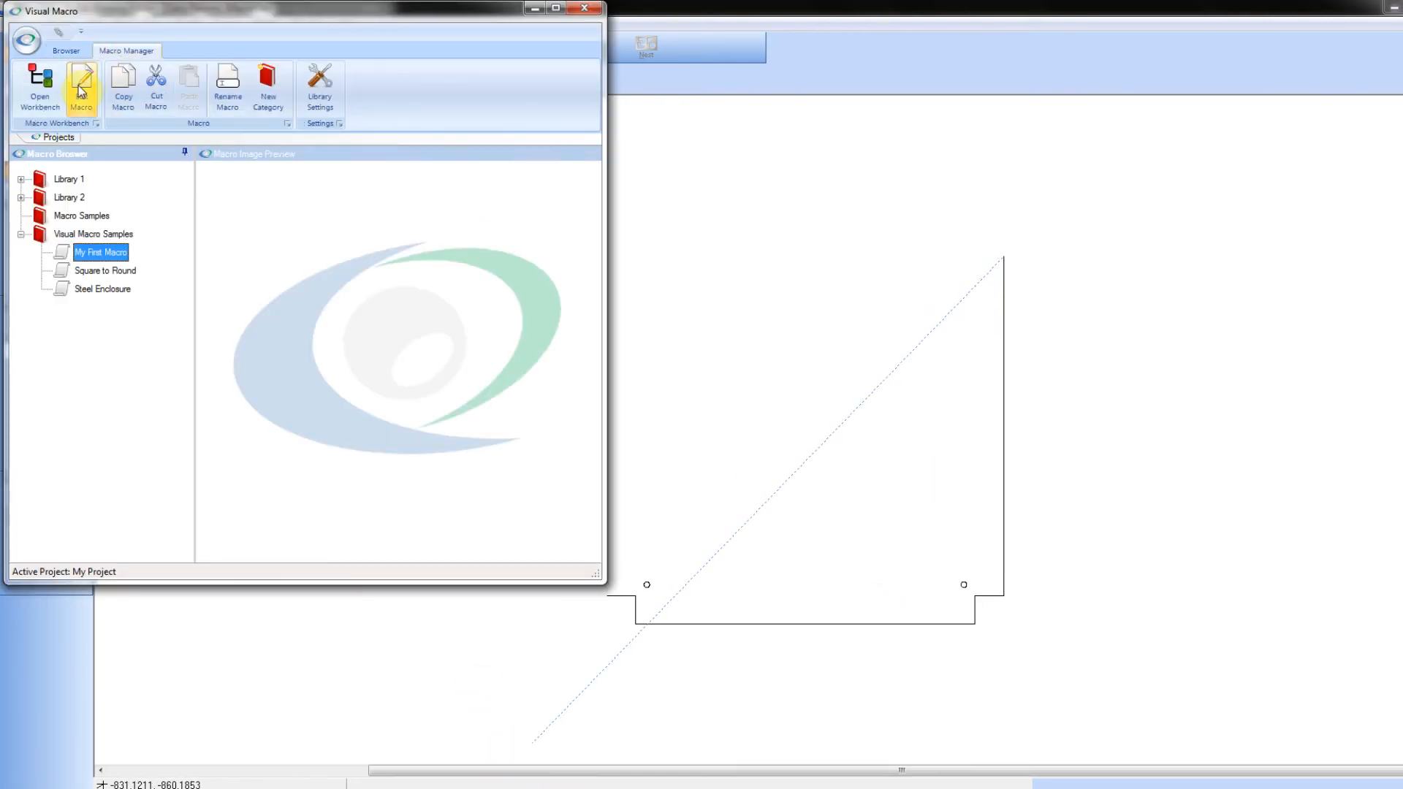
click(77, 85)
click(93, 235)
right_click(92, 239)
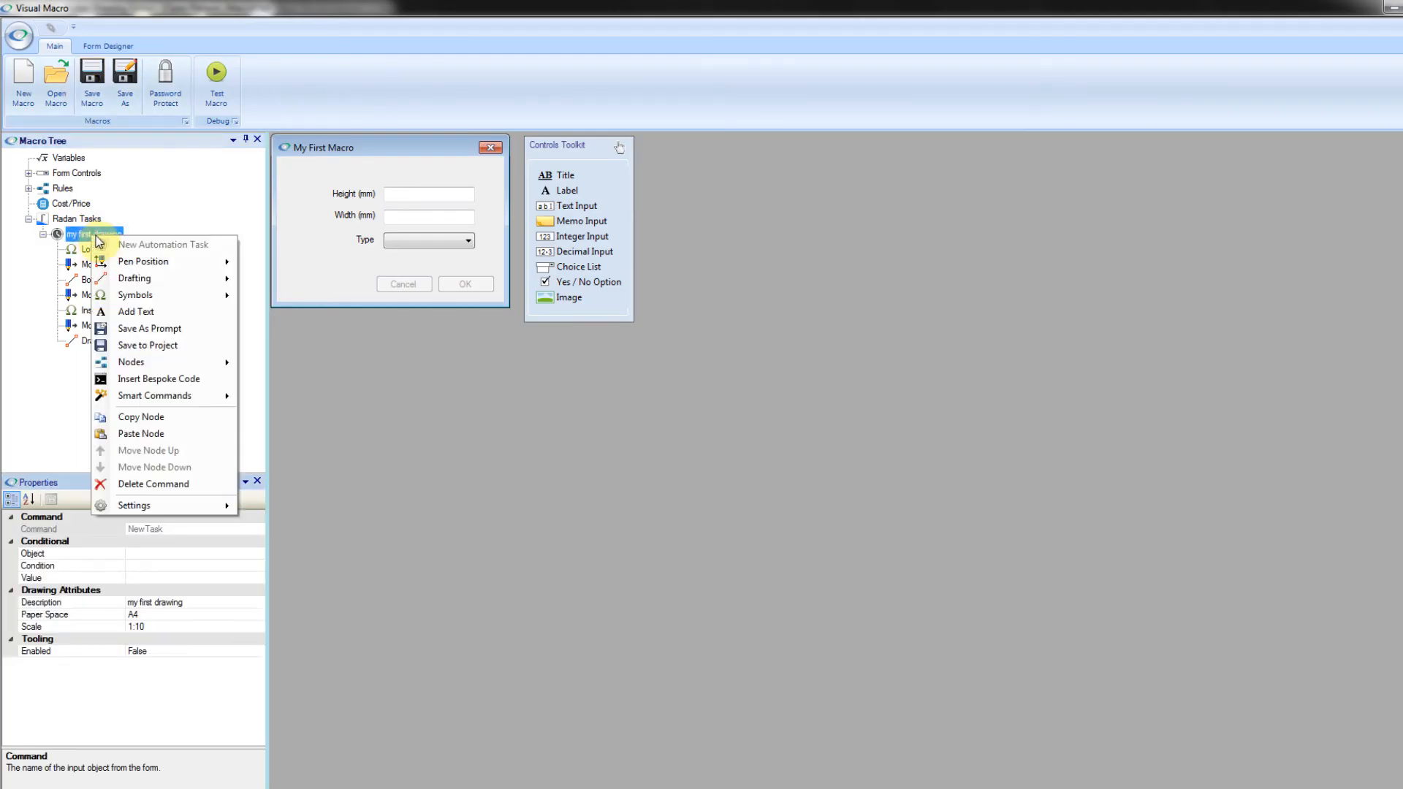
mouse_move(201, 278)
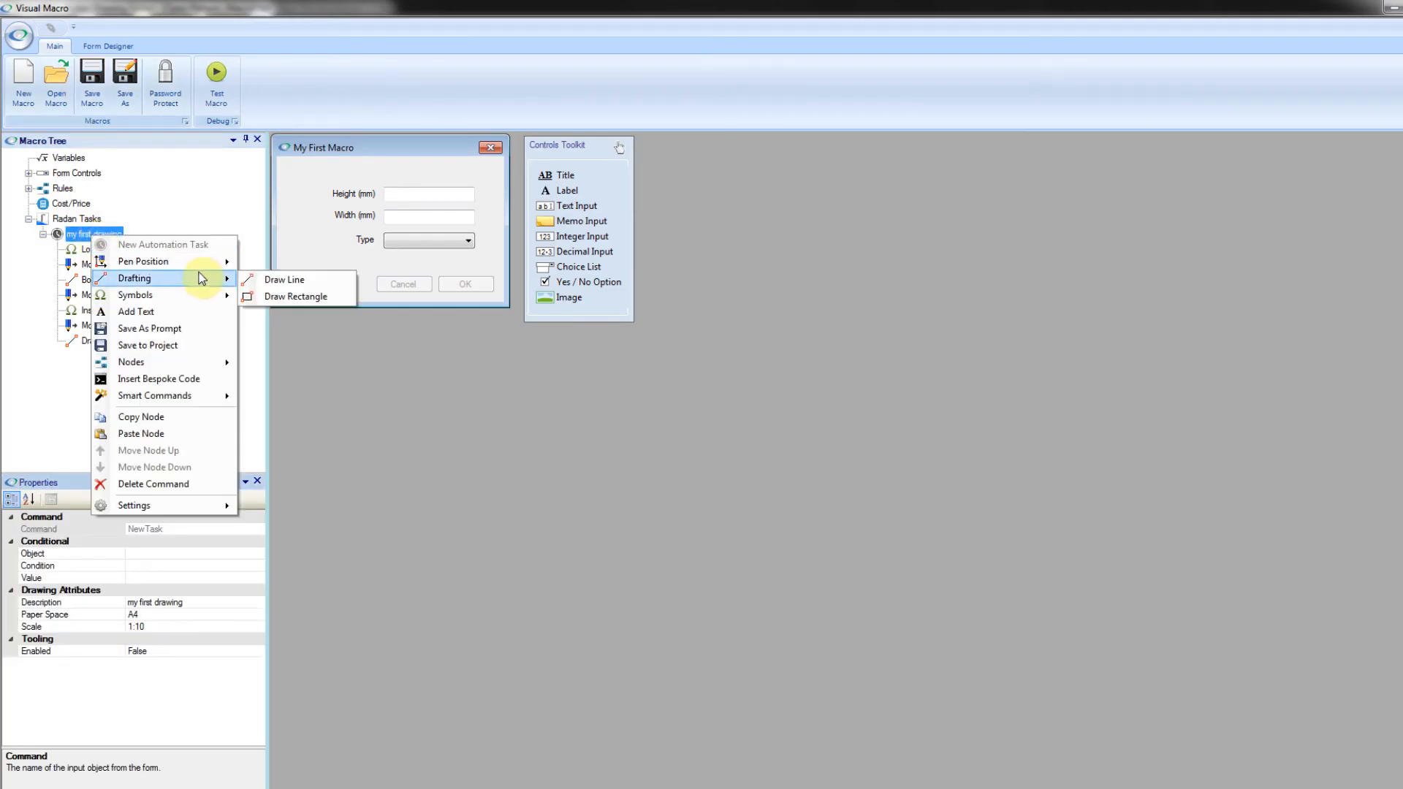
click(283, 286)
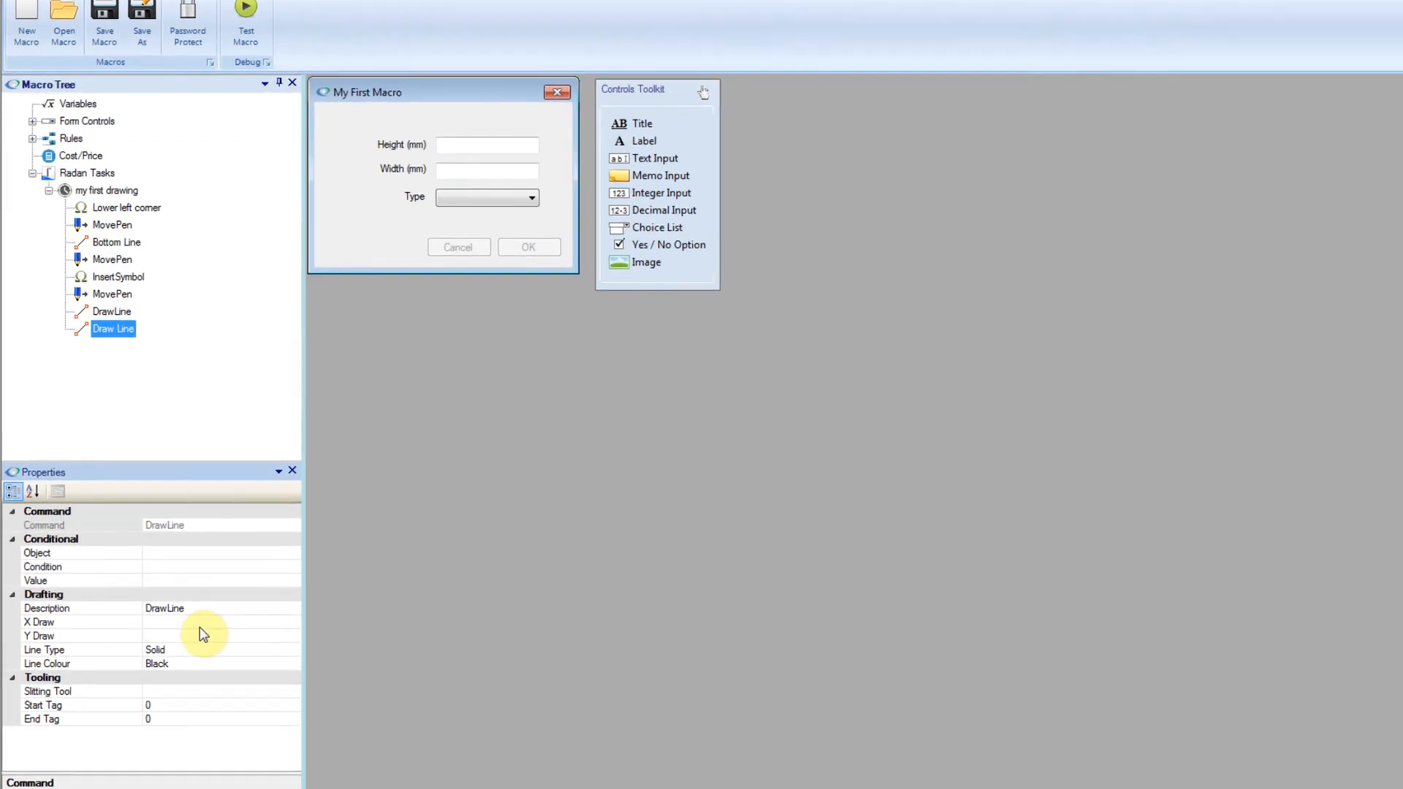
Step: Set the new Draw Line's X Draw to the expression -([CTRL:Width] + 100)
click(326, 630)
click(340, 631)
click(634, 464)
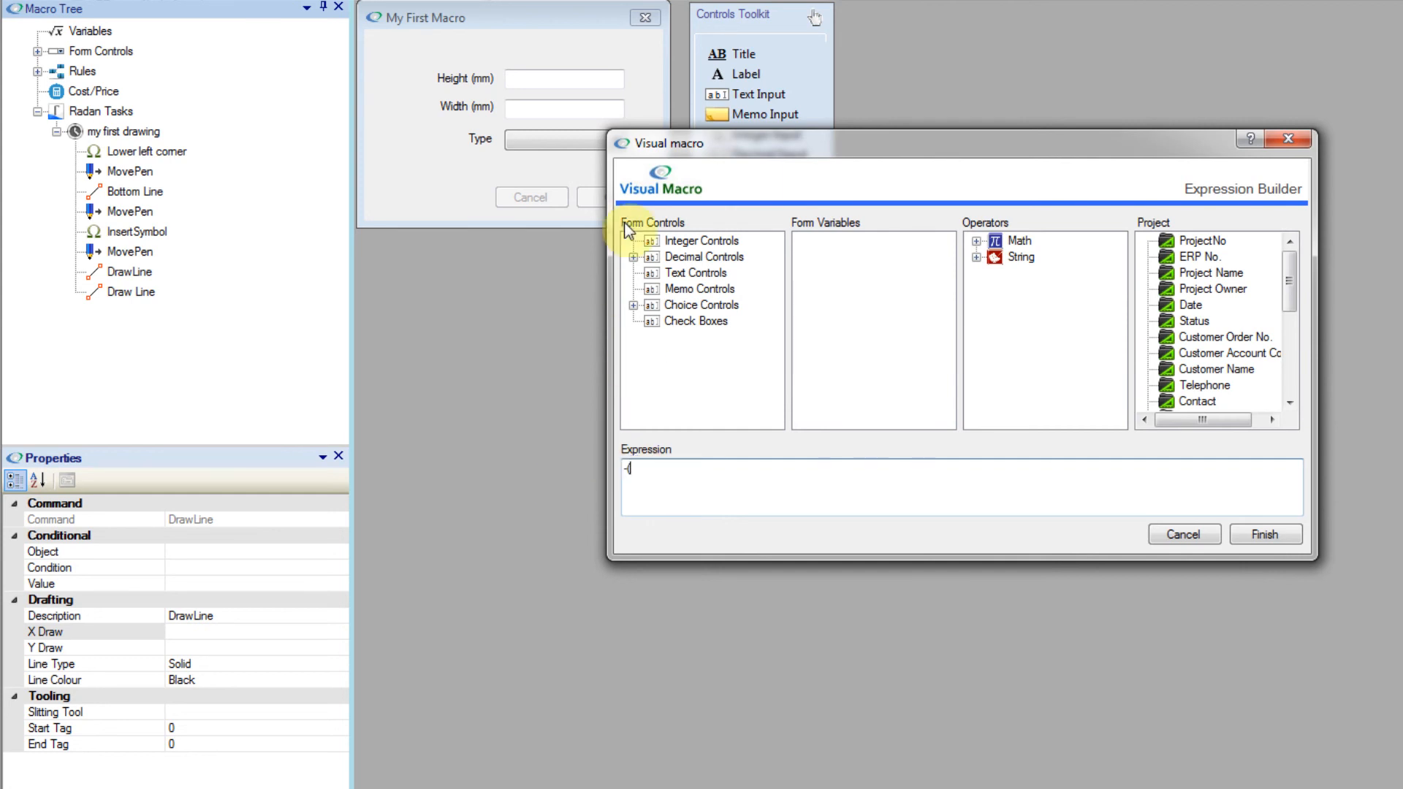
click(633, 257)
double_click(709, 292)
click(720, 460)
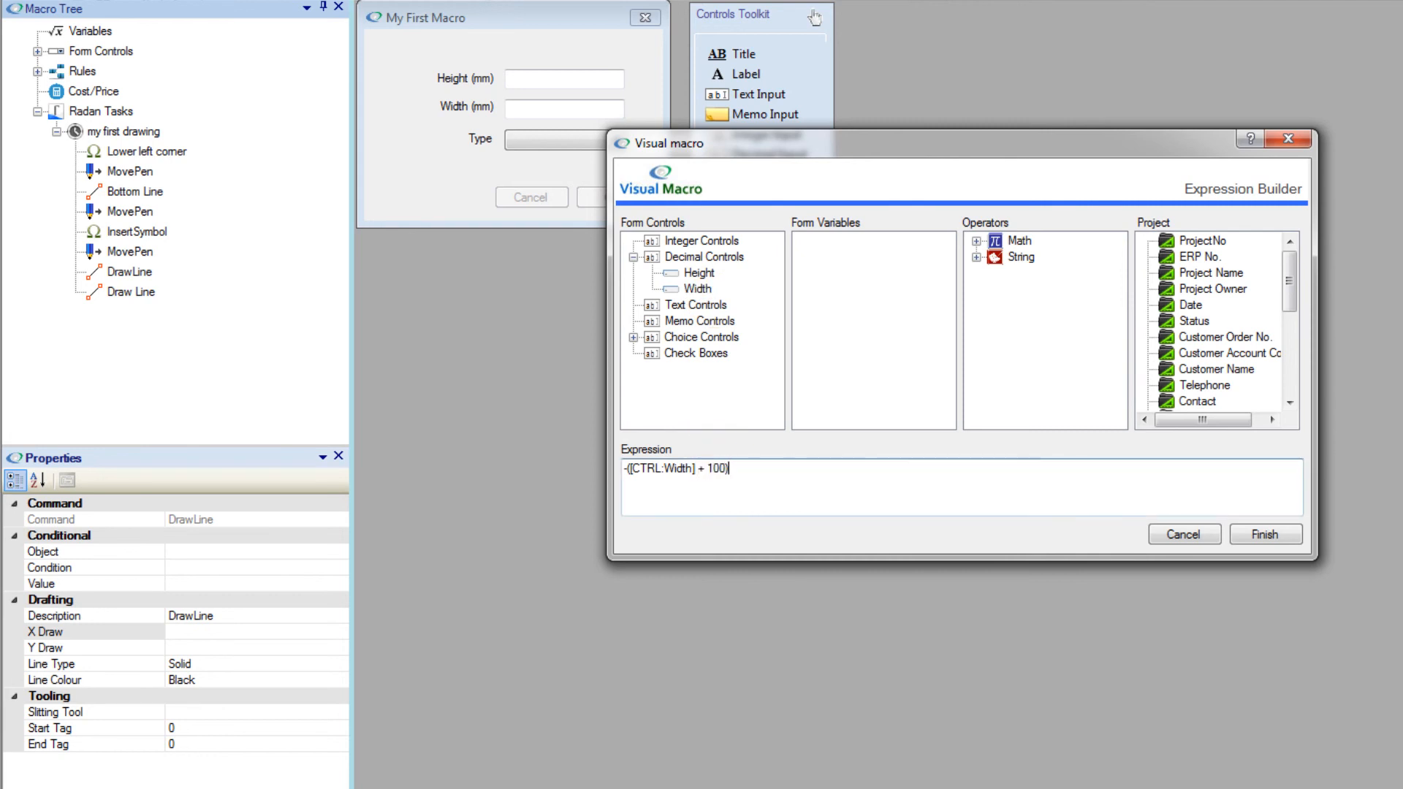
click(1291, 536)
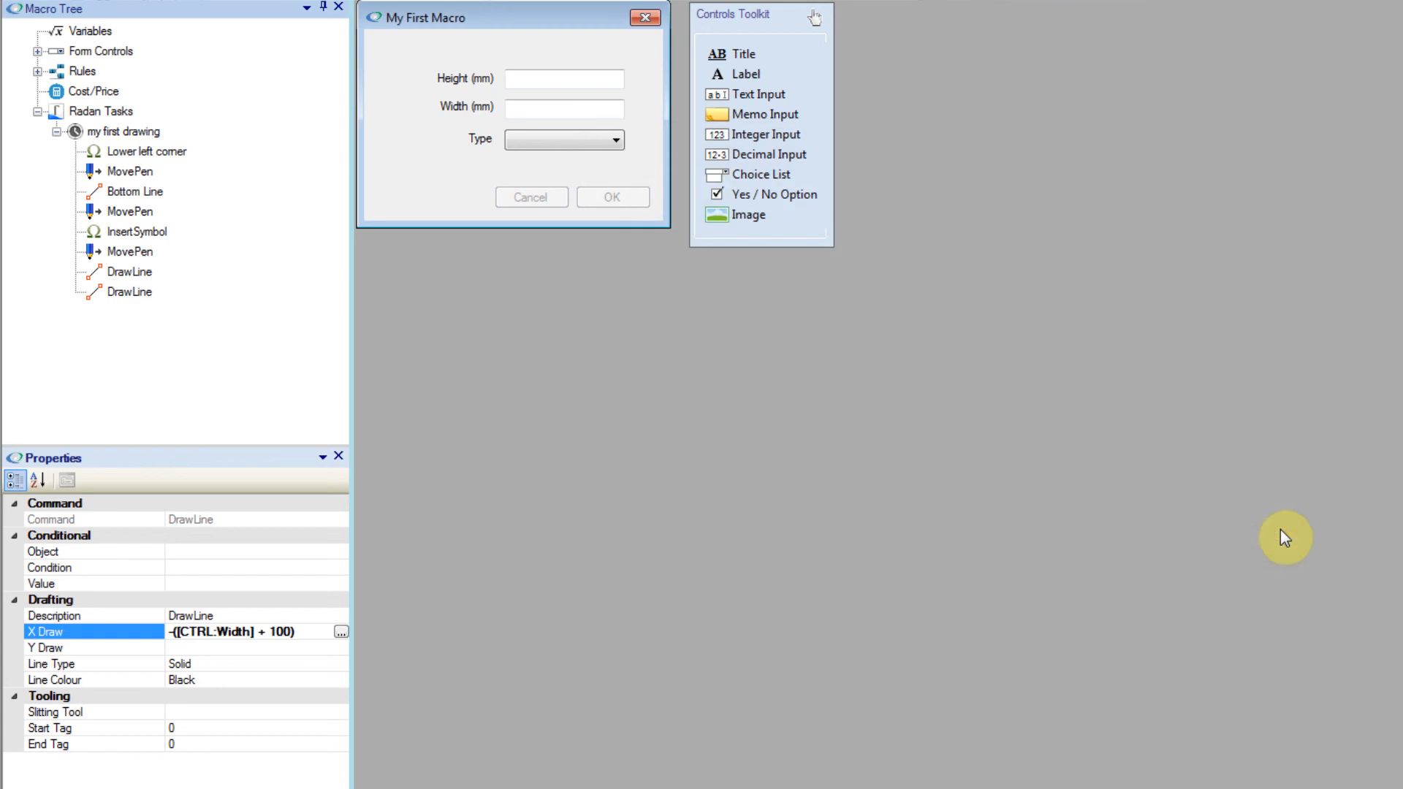
Step: Add another Draw Line command to the "my first drawing" task with its Y Draw set to -([CTRL:Height])
click(110, 131)
right_click(105, 133)
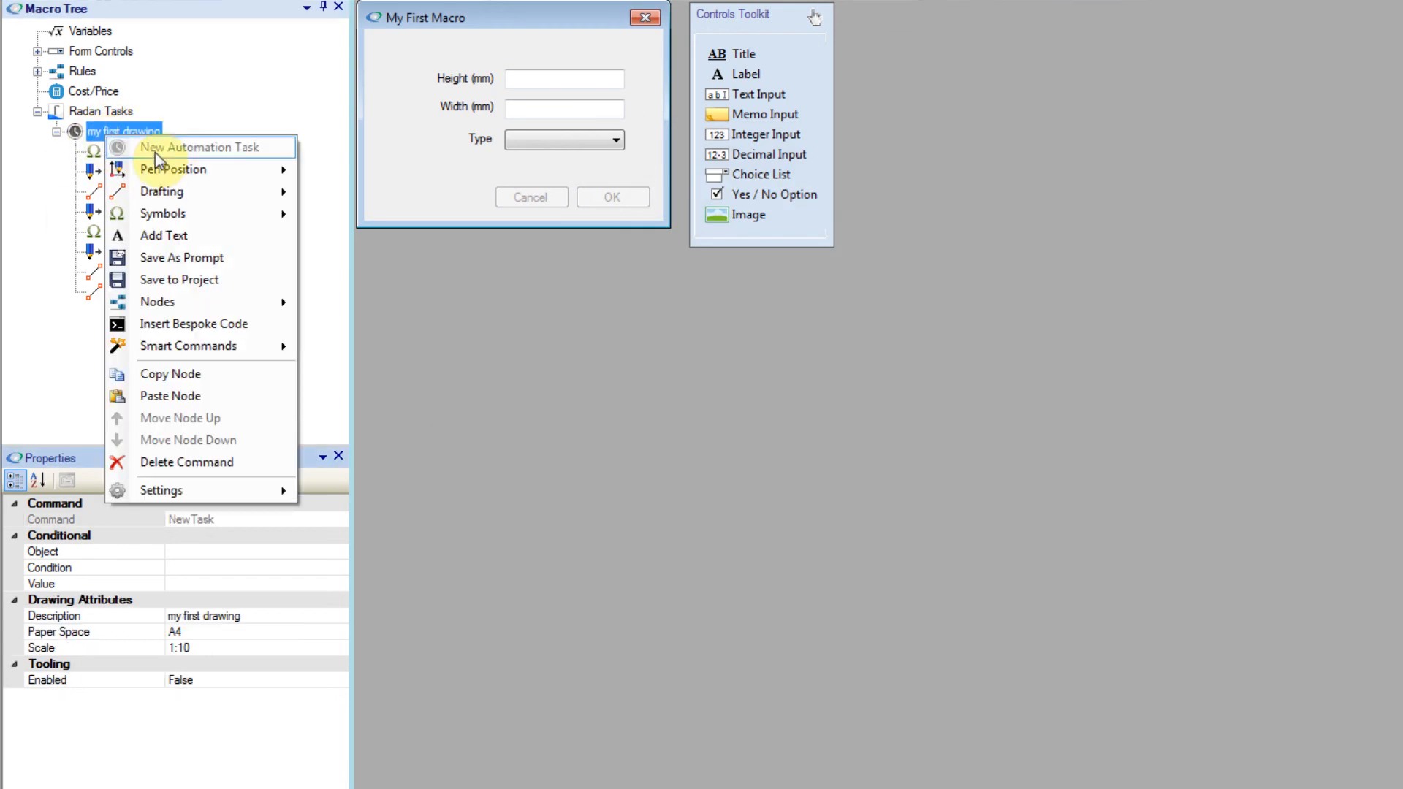
mouse_move(203, 191)
click(322, 188)
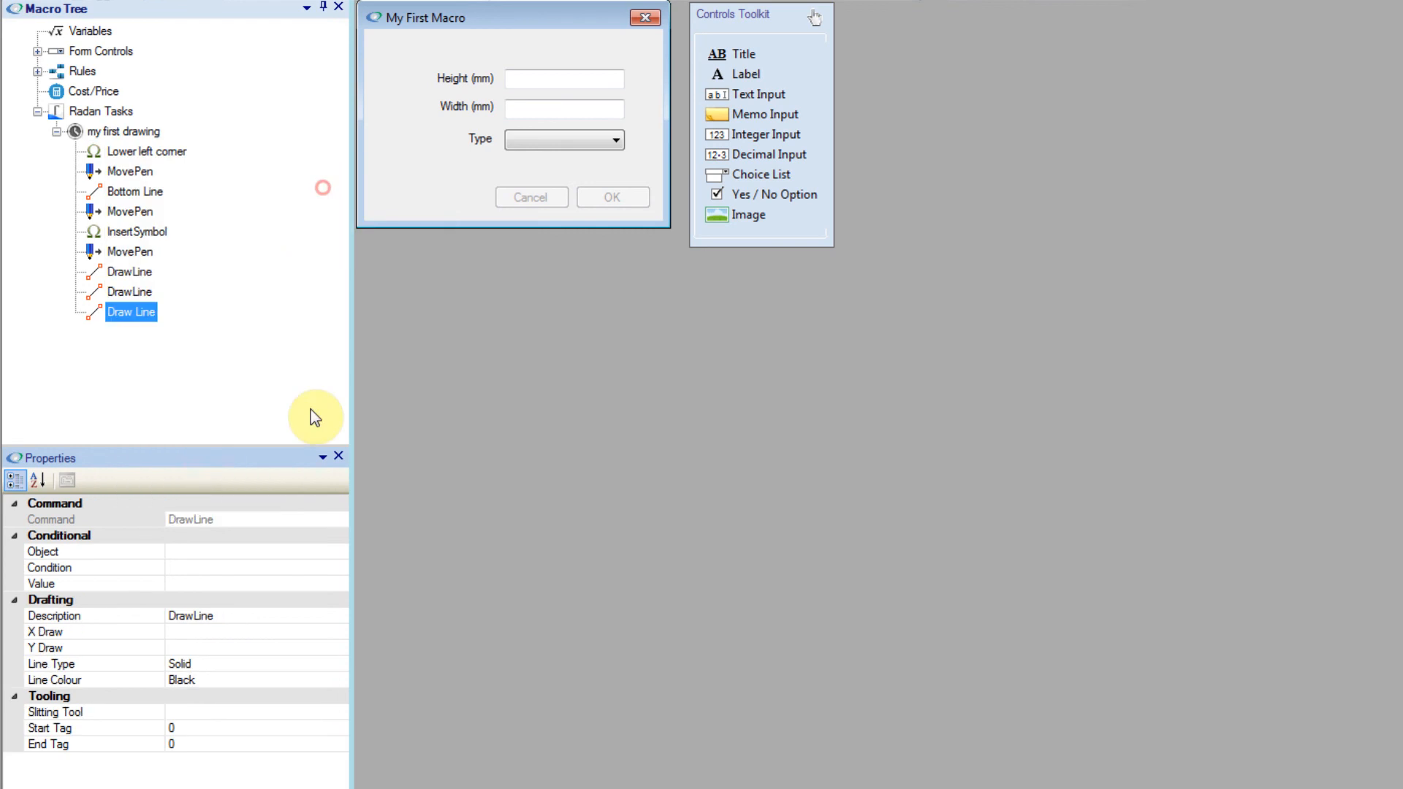
click(213, 647)
click(340, 647)
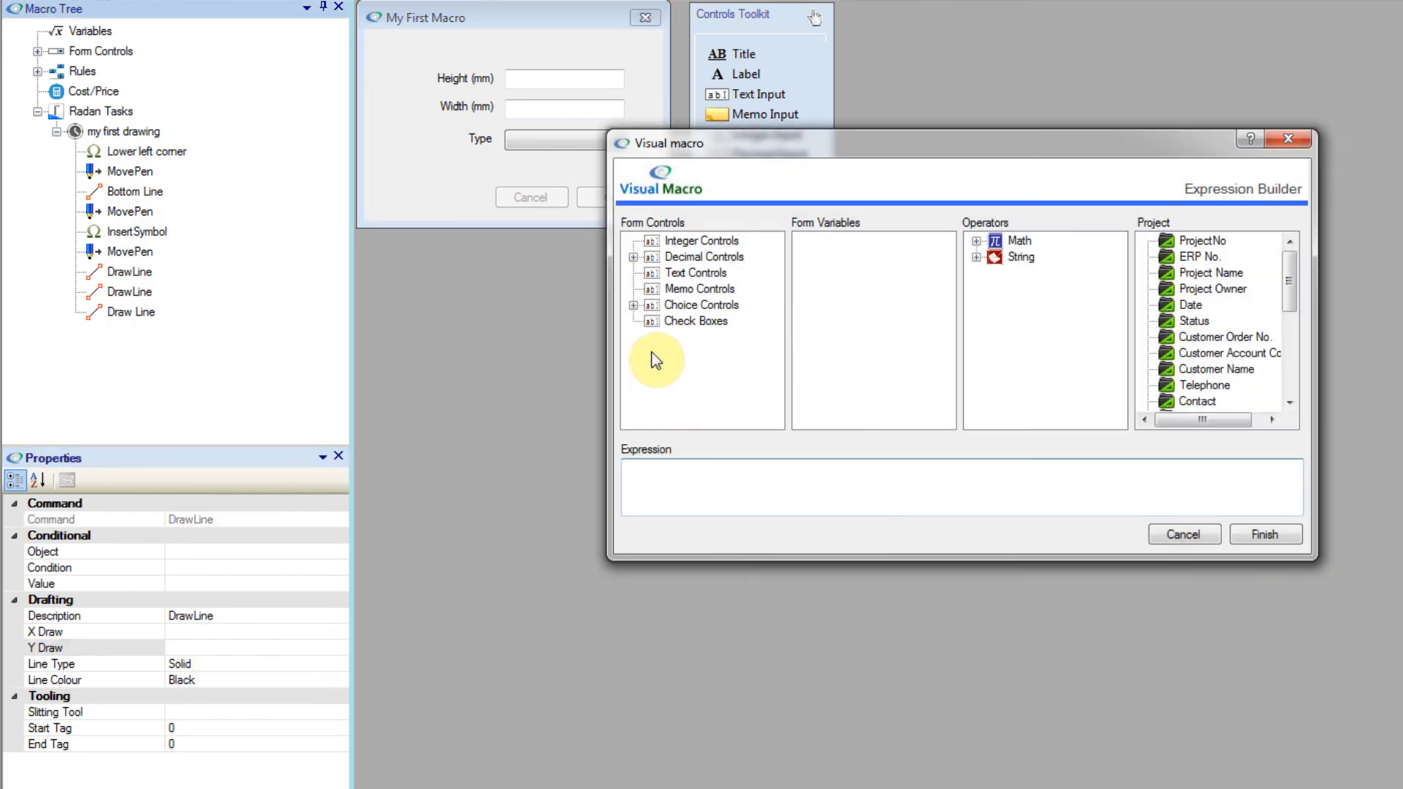
text(-()
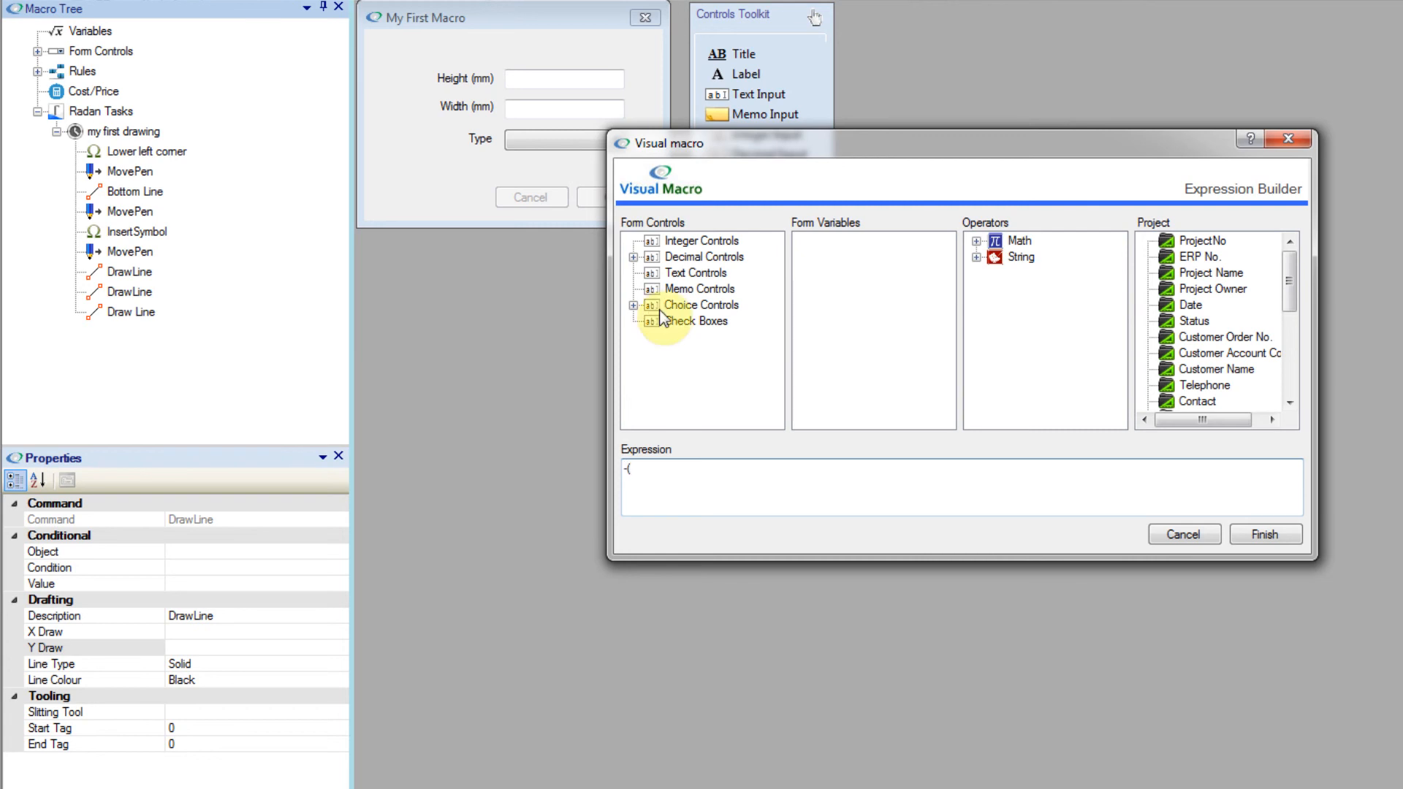
click(633, 257)
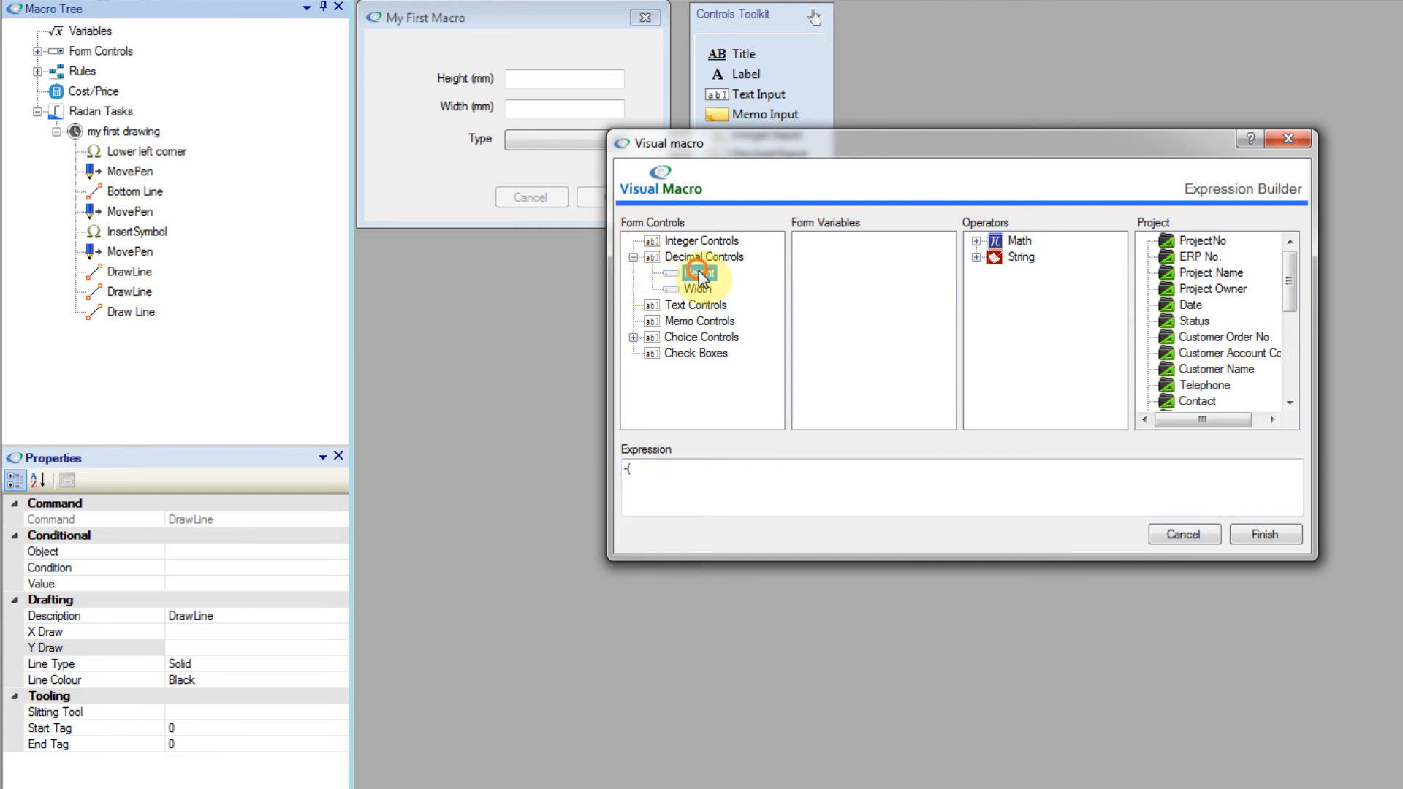
double_click(700, 273)
click(746, 467)
text())
click(1239, 533)
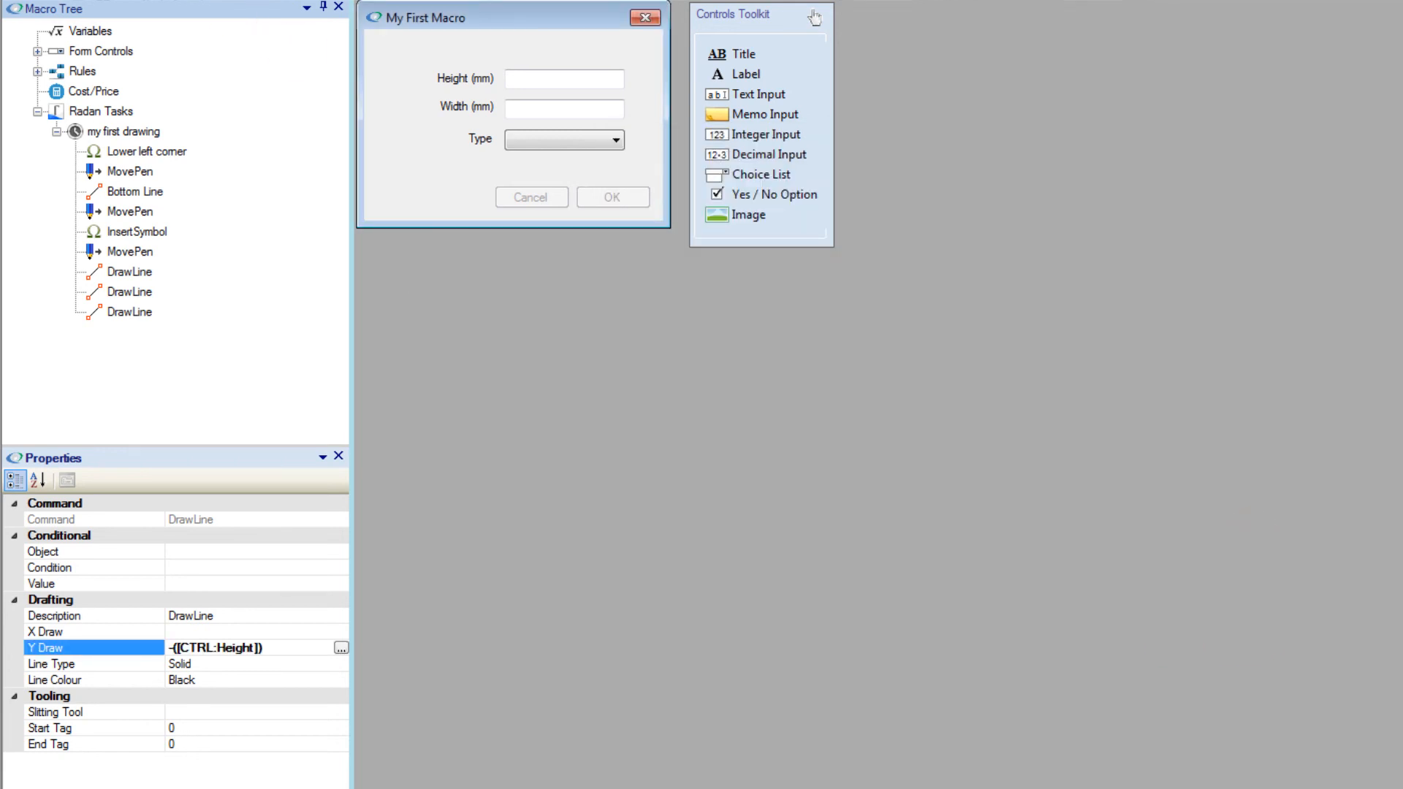
click(130, 293)
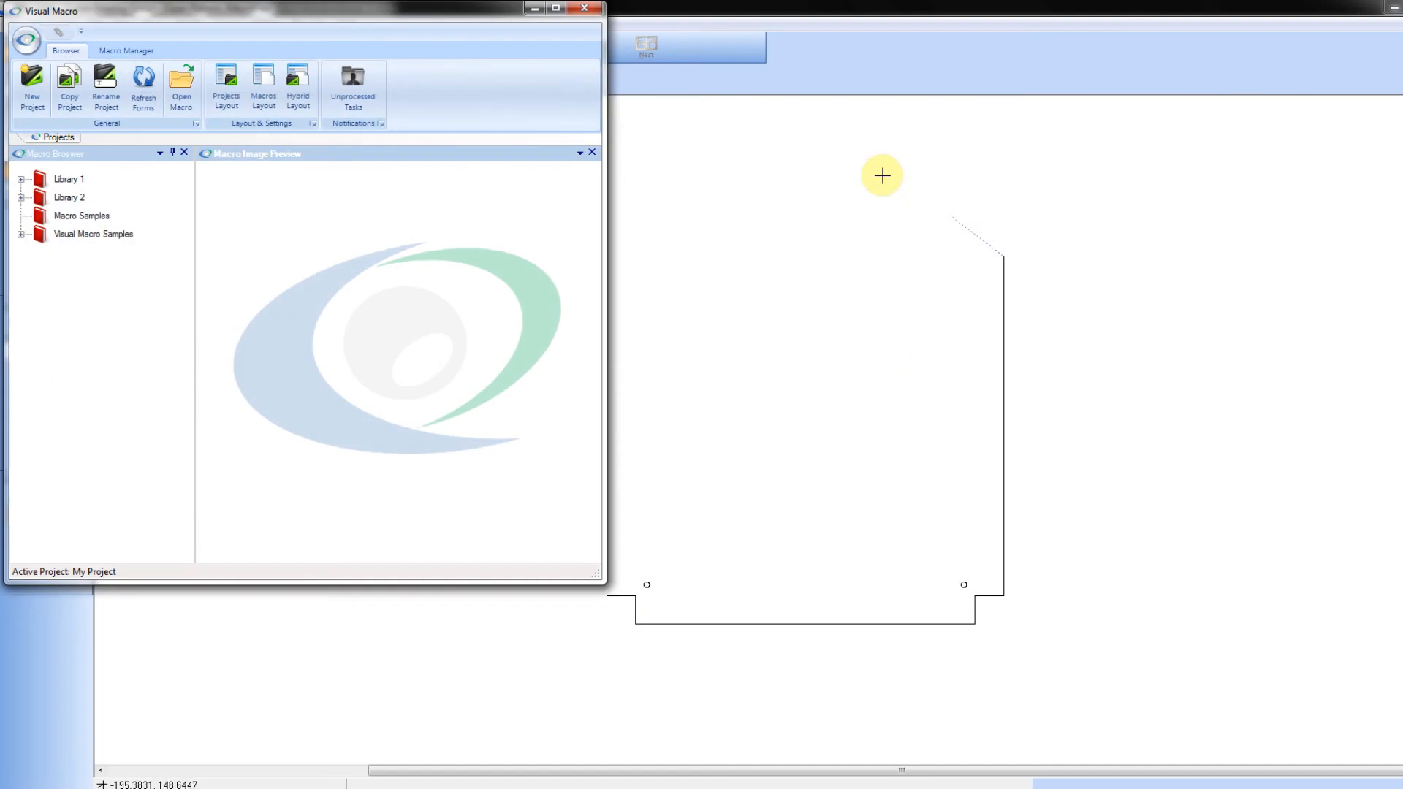
Step: Start a new Radan drawing with the default settings
click(634, 110)
click(103, 46)
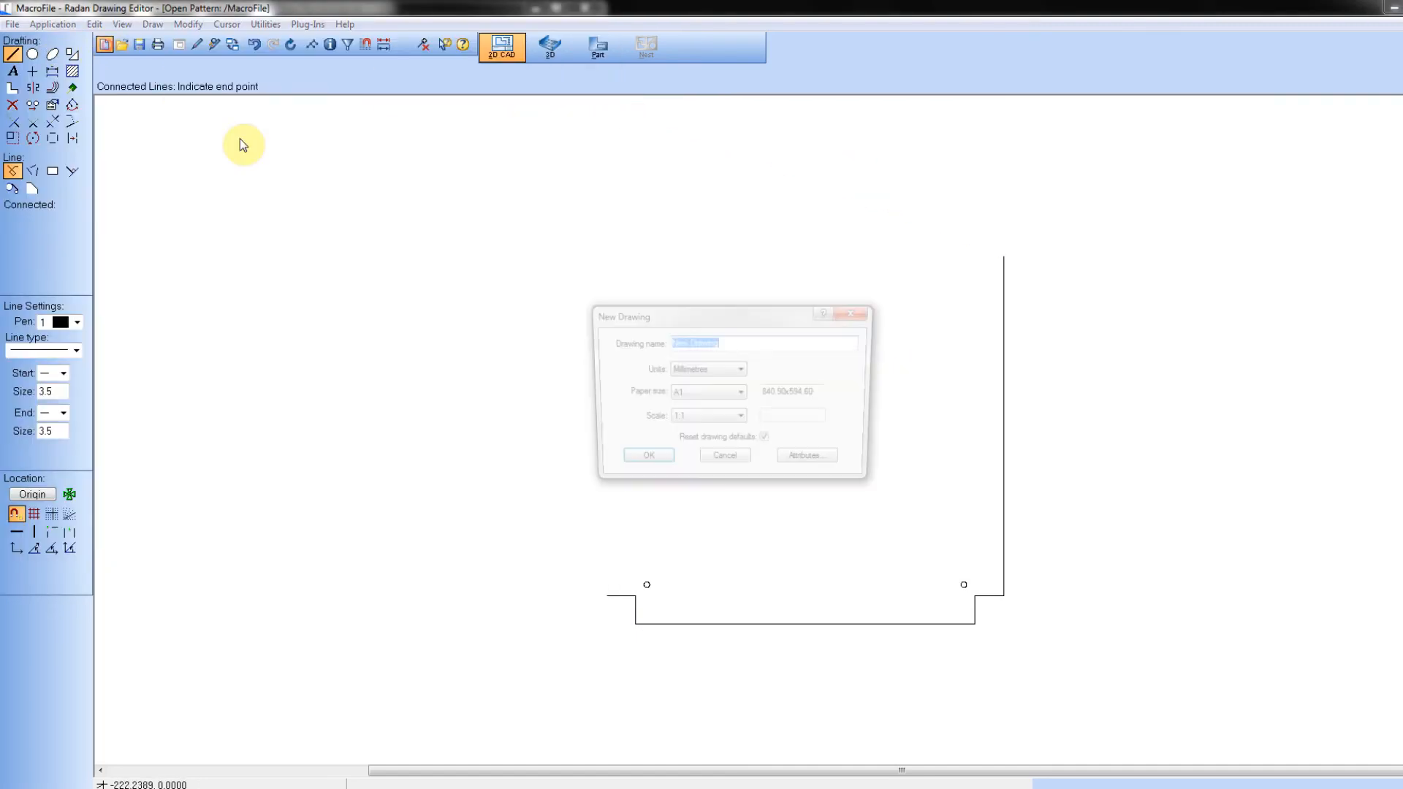
click(671, 466)
click(747, 455)
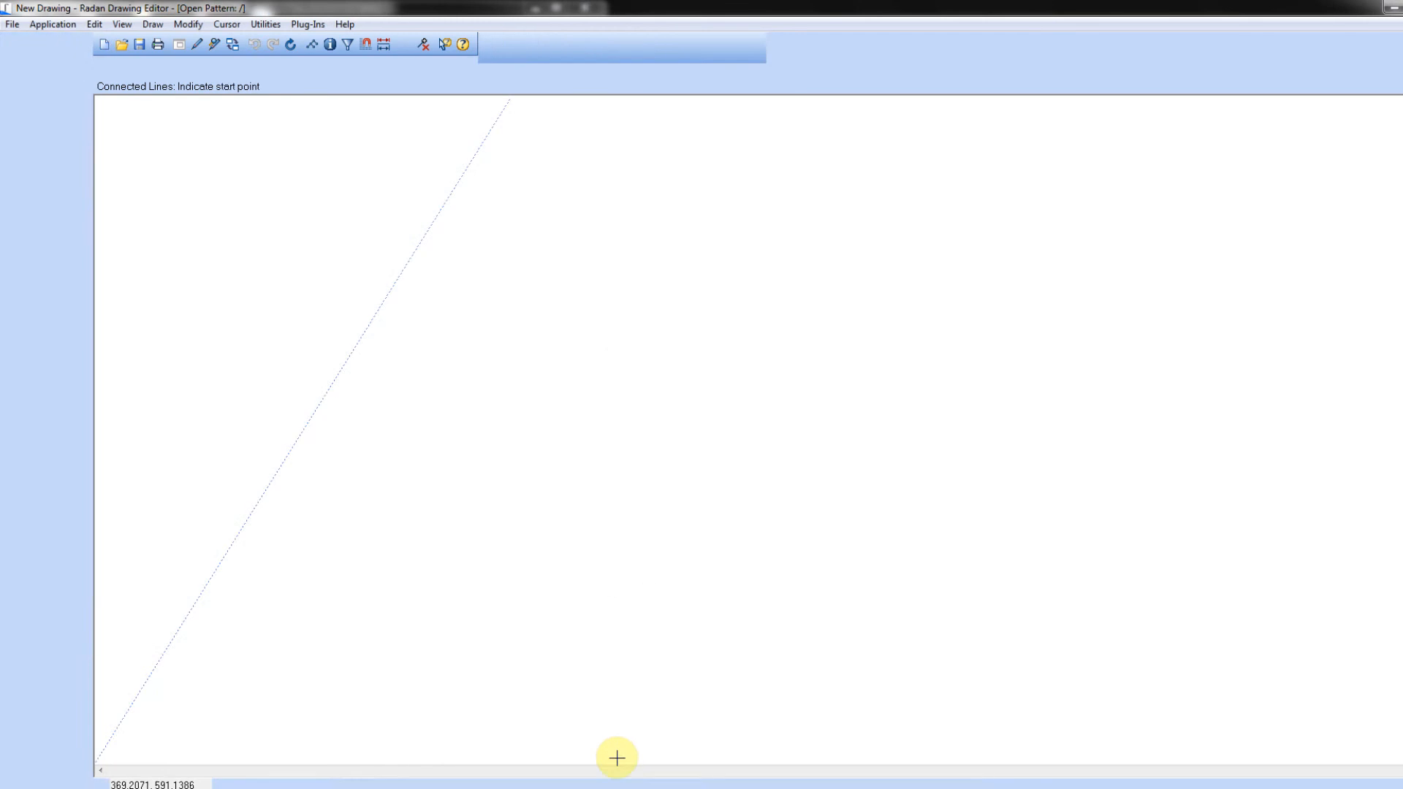
Step: Run My First Macro with height 750 mm, a width and the first panel type, and examine the drawn outline
click(21, 235)
double_click(95, 257)
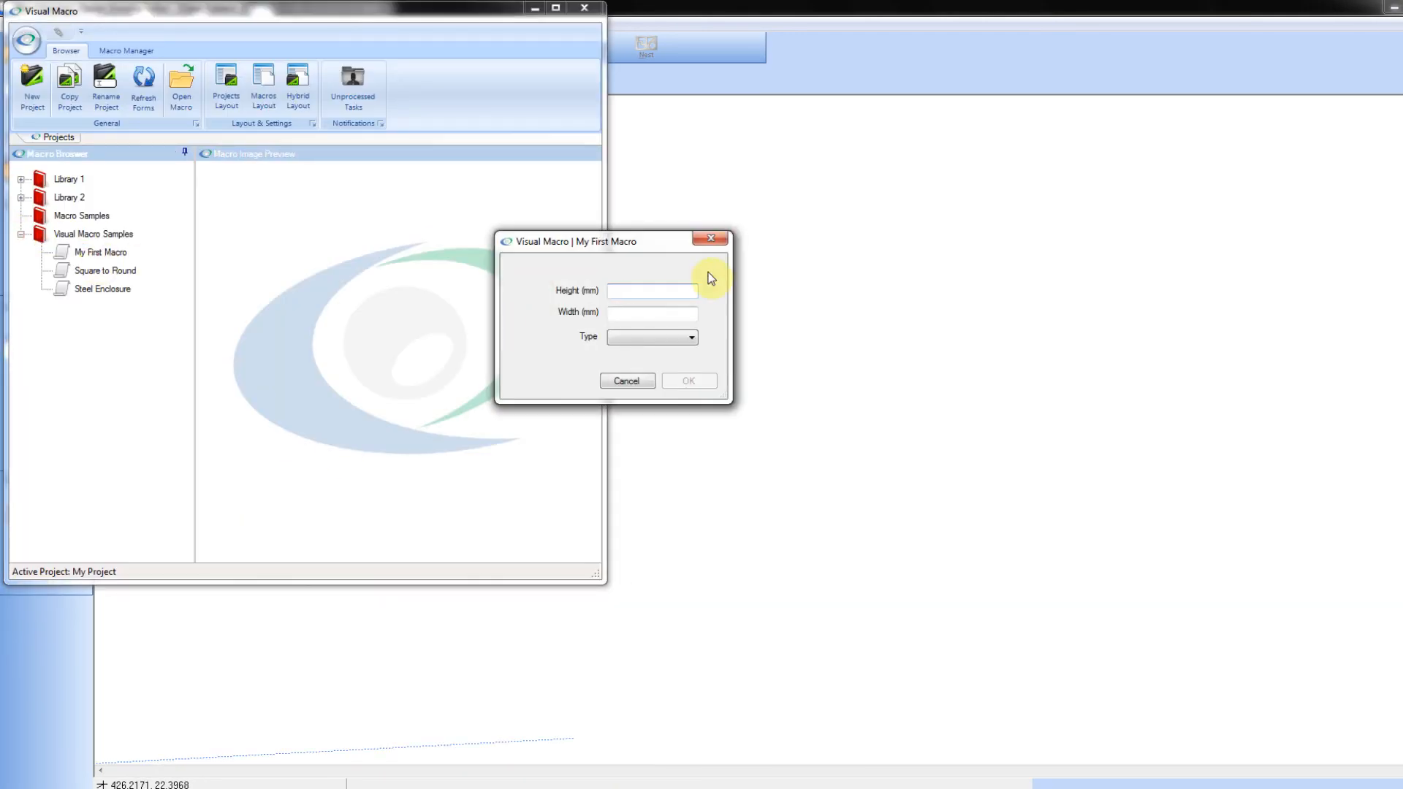
key(Tab)
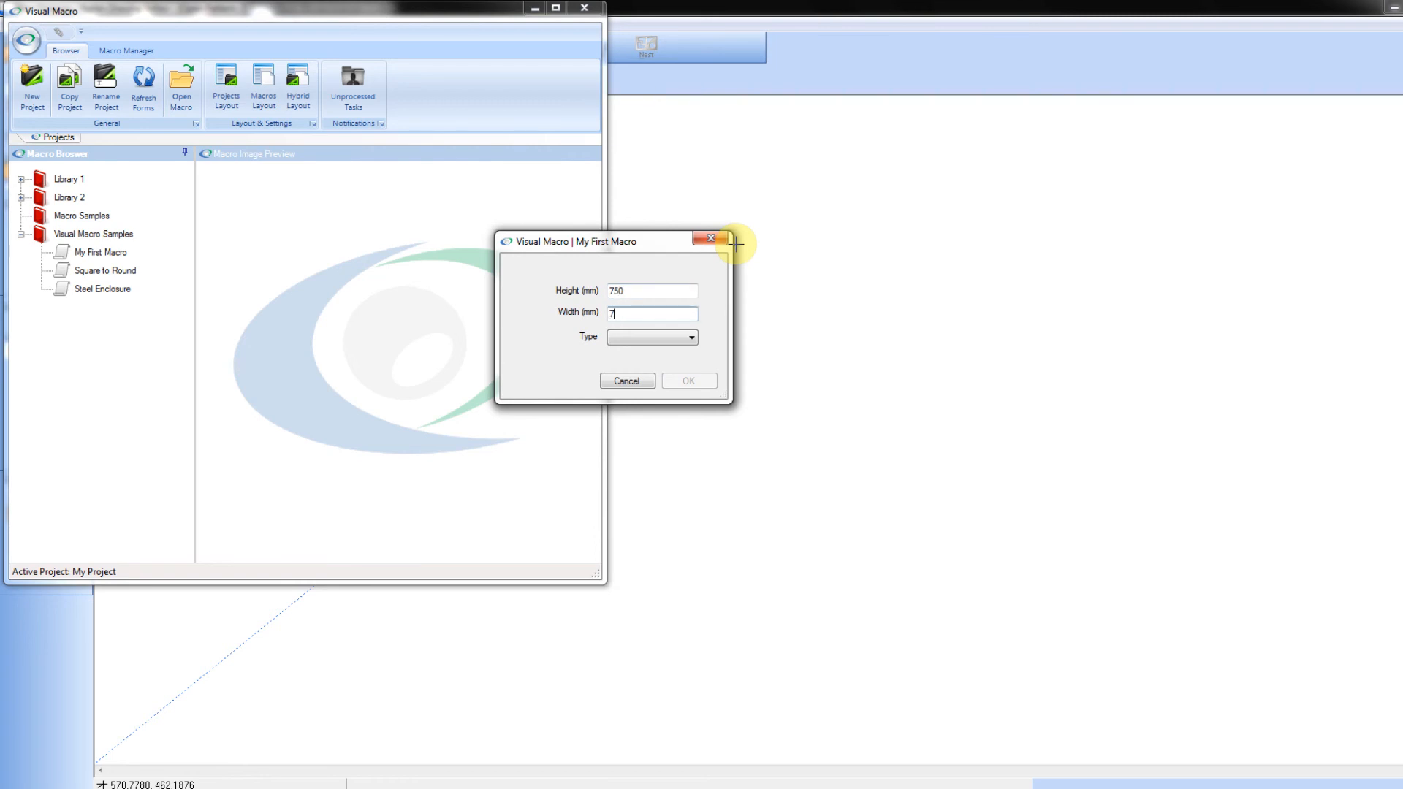
click(691, 338)
click(685, 351)
click(693, 381)
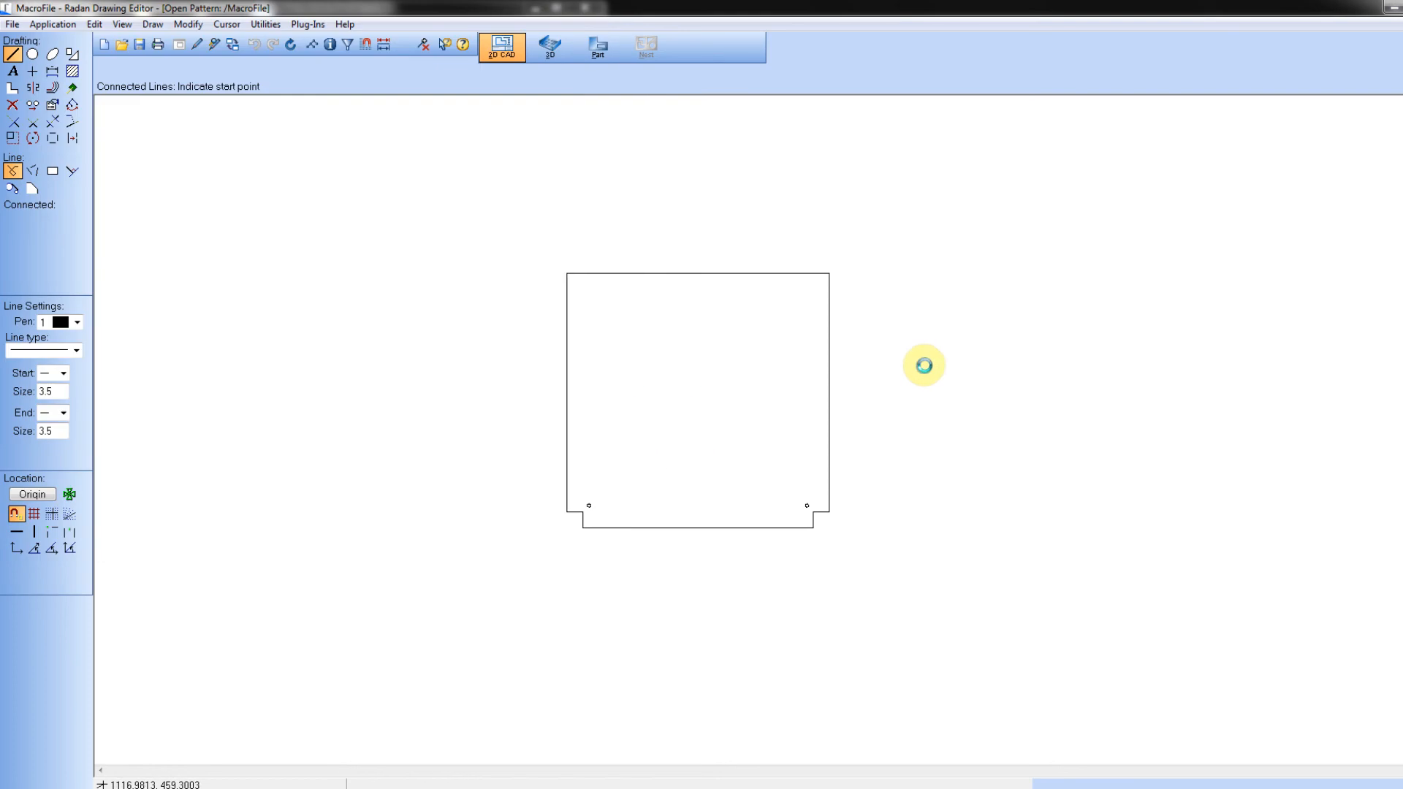
click(982, 568)
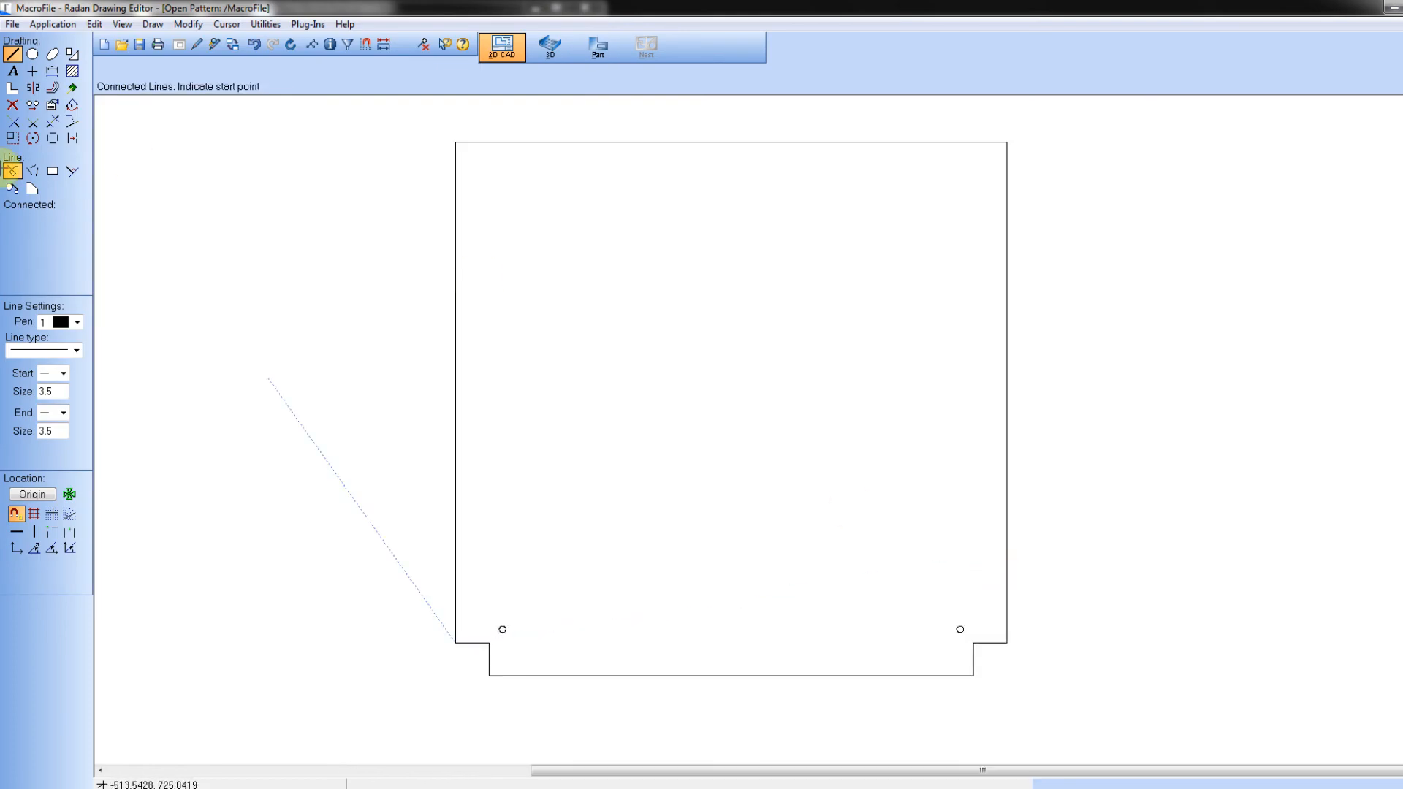
click(52, 71)
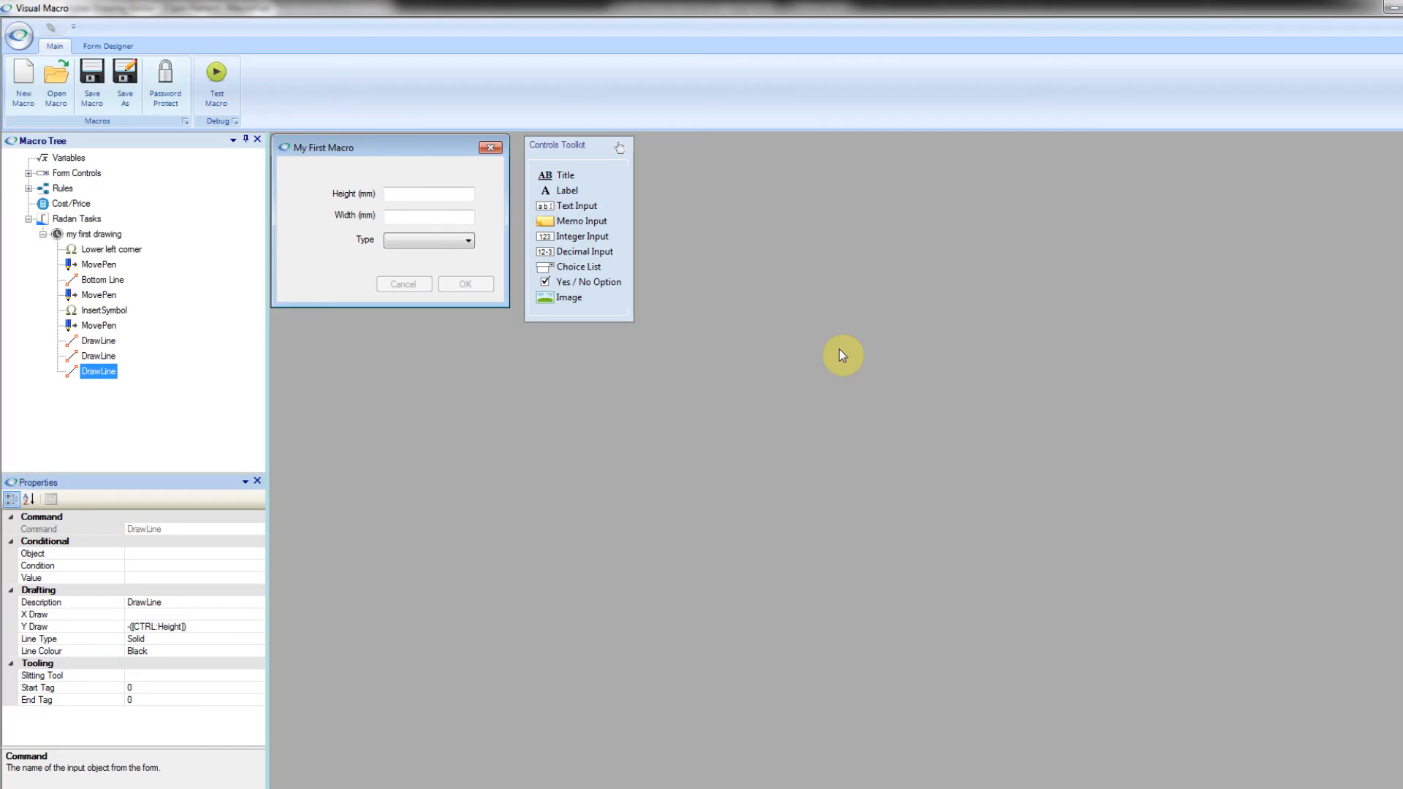
Step: Add a Move Pen command after the last Draw Line in the "my first drawing" task
click(103, 235)
right_click(109, 234)
mouse_move(175, 257)
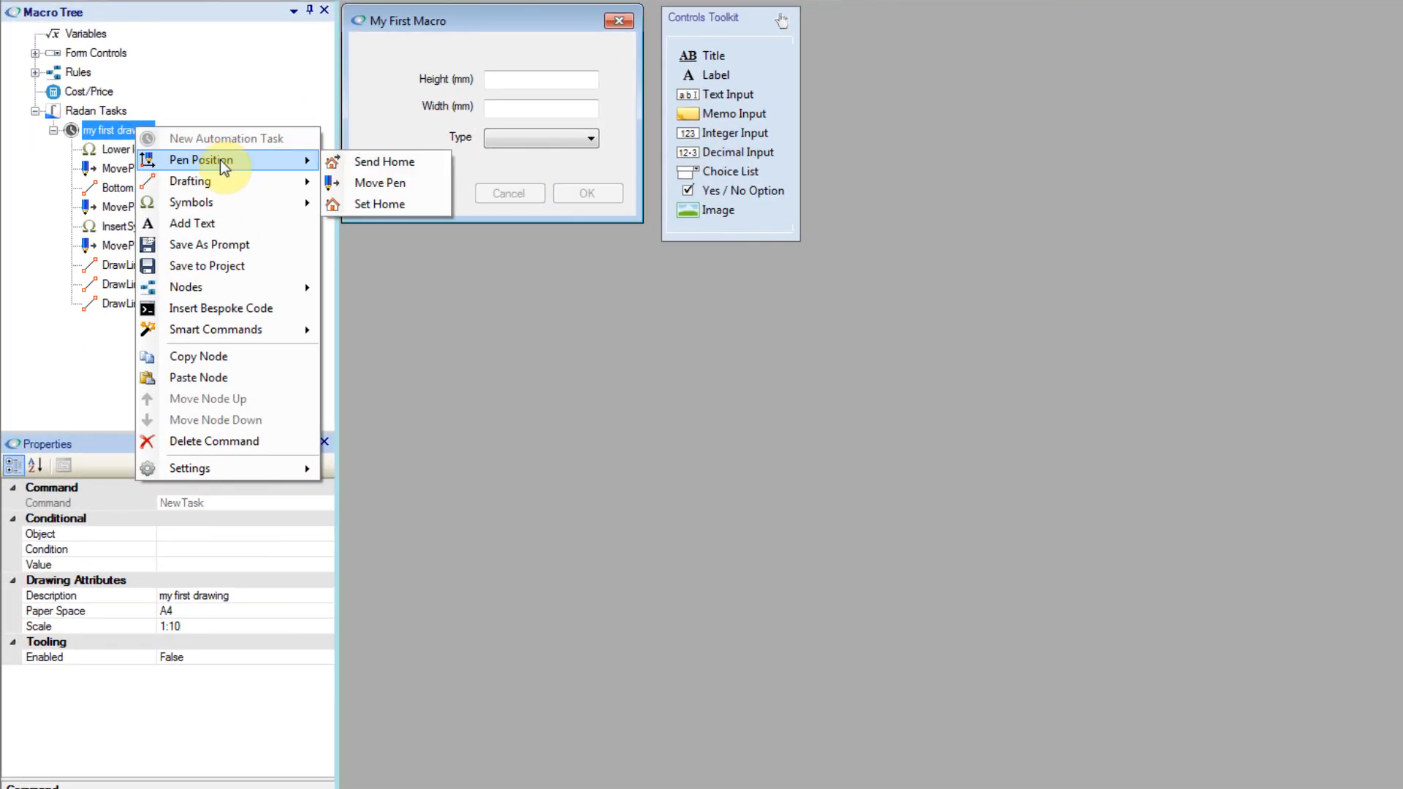
click(377, 184)
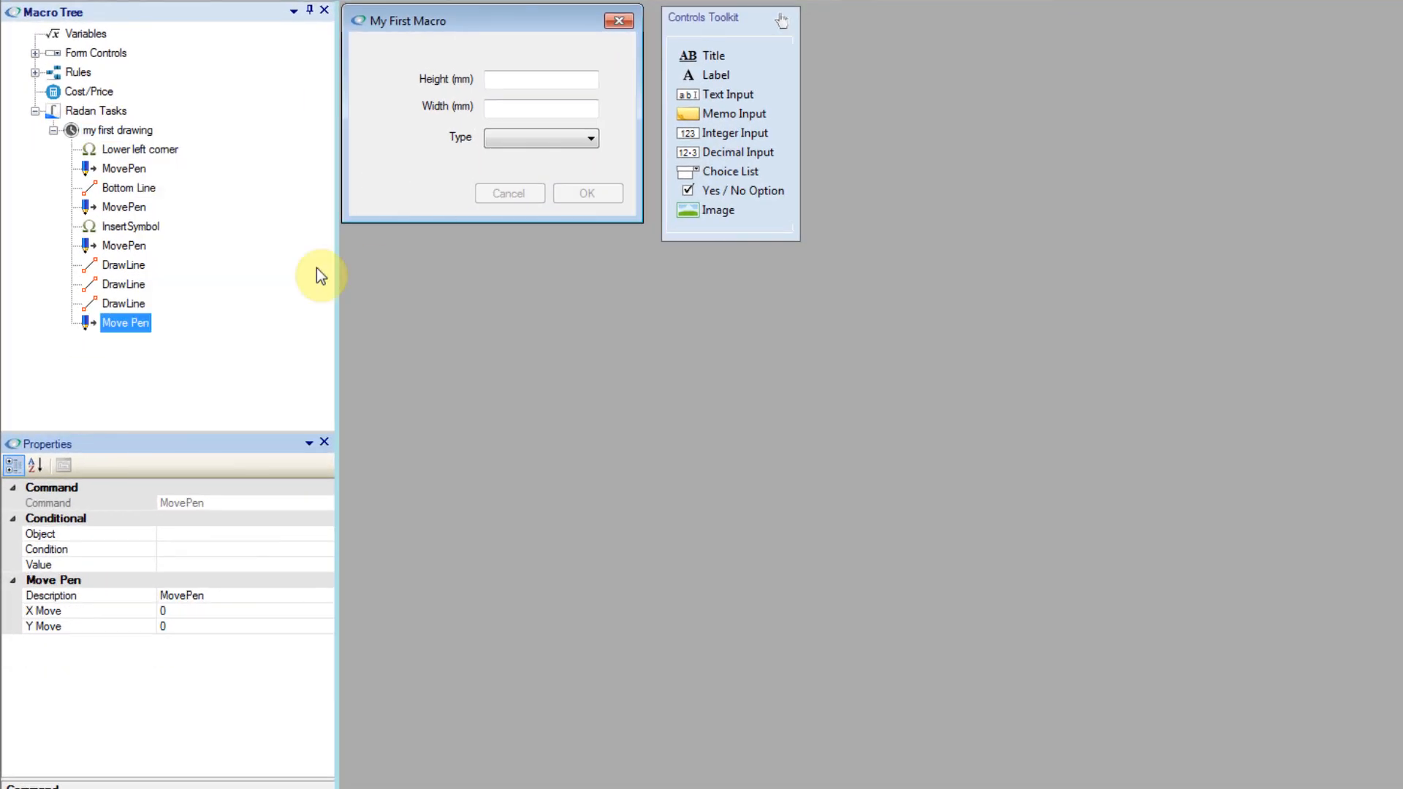
Step: Set the new Move Pen's X Move to the expression ([CTRL:Width] / 2) + 50
click(228, 610)
click(325, 611)
key(BackSpace)
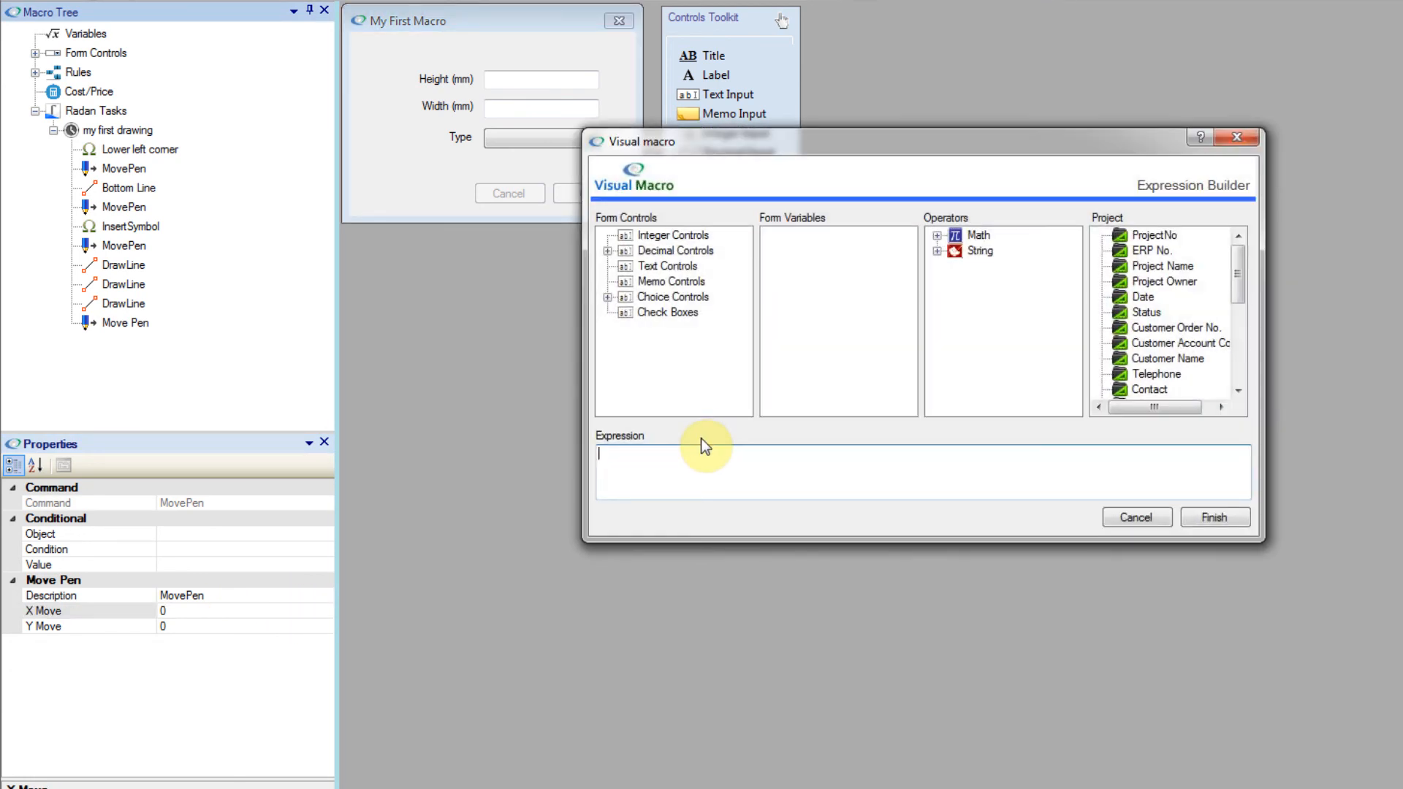
text(()
click(606, 251)
double_click(669, 282)
click(695, 459)
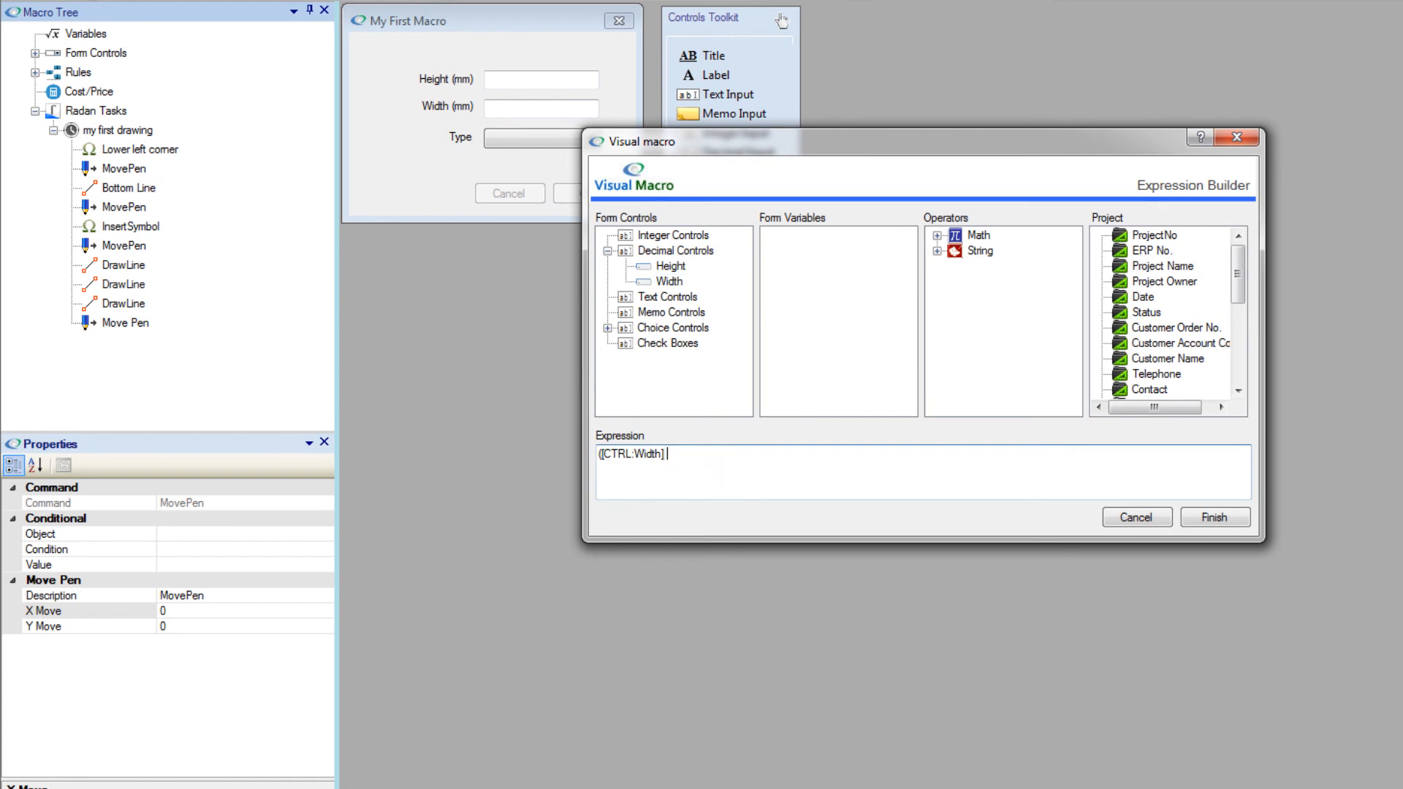
text(/ 2) + 50)
click(1207, 516)
Step: Set the same Move Pen's Y Move to the expression [CTRL:Height] - 35
click(304, 627)
click(326, 627)
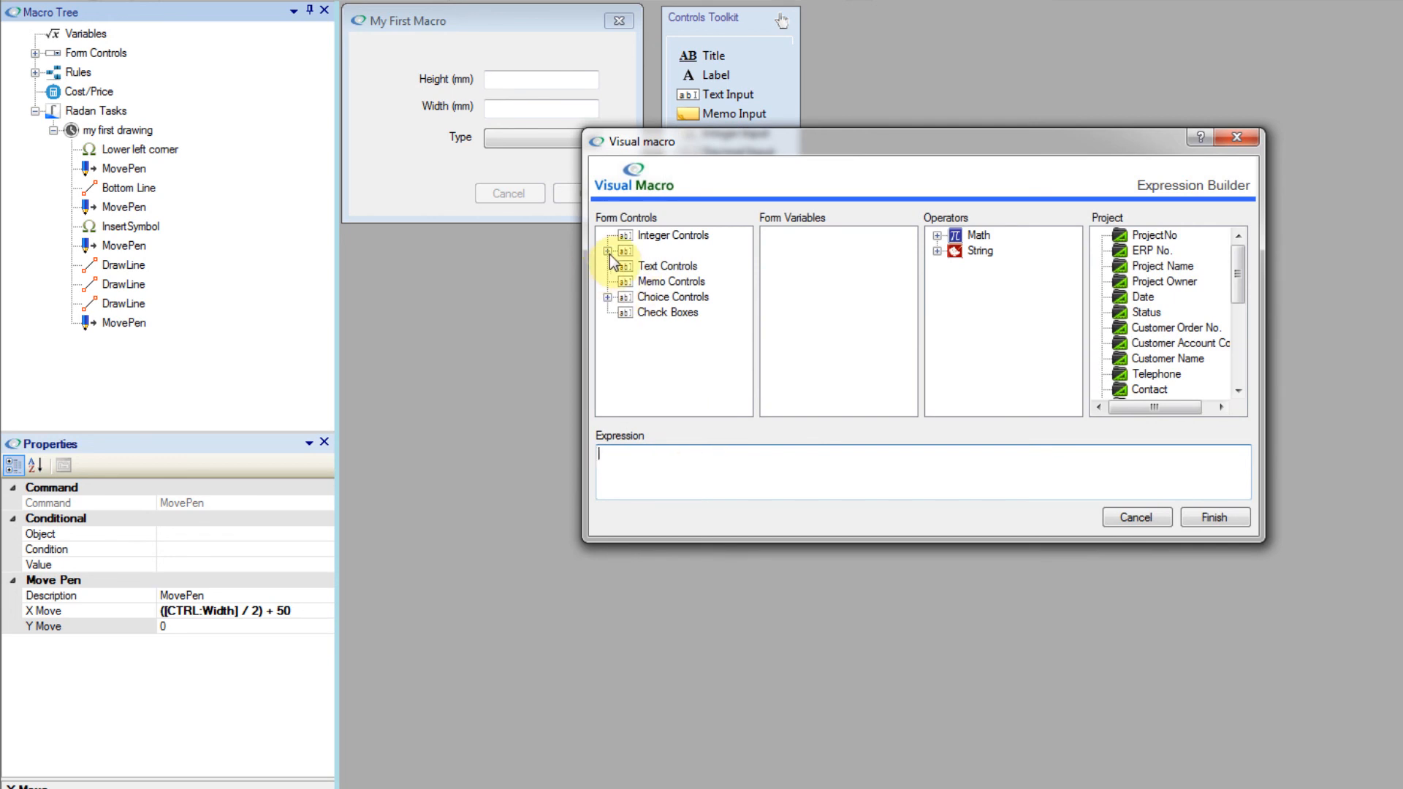
click(611, 250)
drag(664, 265, 687, 475)
click(695, 457)
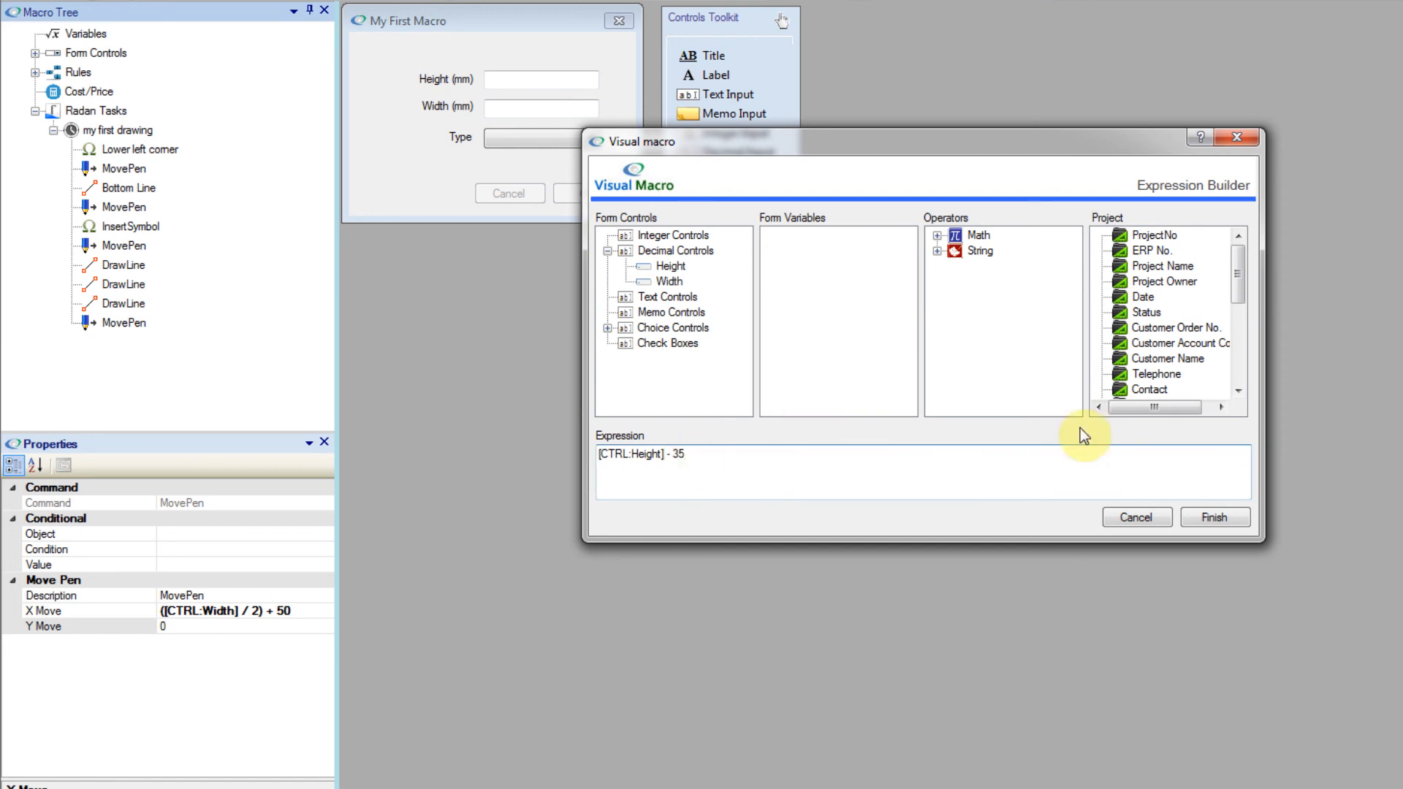
click(1229, 520)
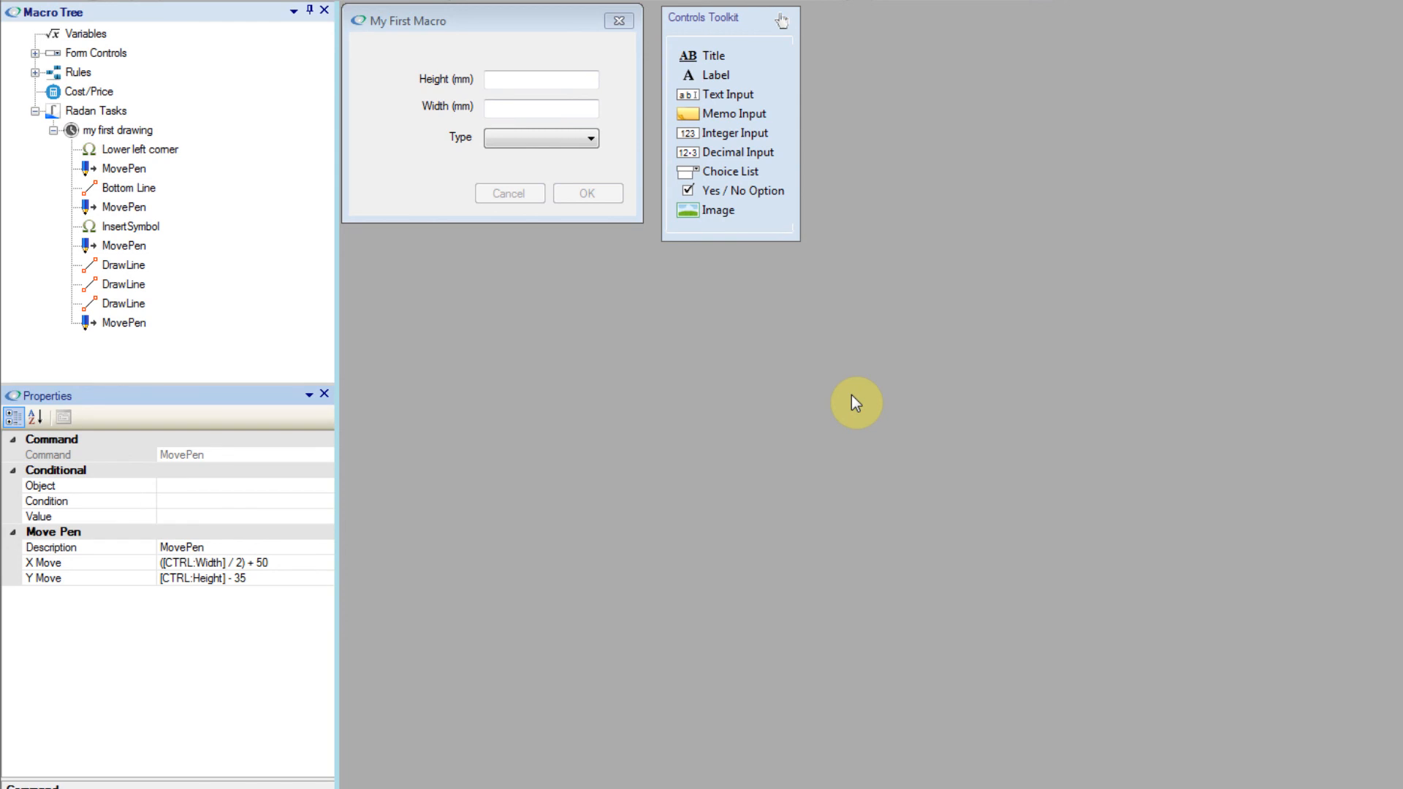
Step: Add an Insert Symbol Array command to the end of the "my first drawing" task
click(105, 126)
right_click(105, 126)
mouse_move(227, 196)
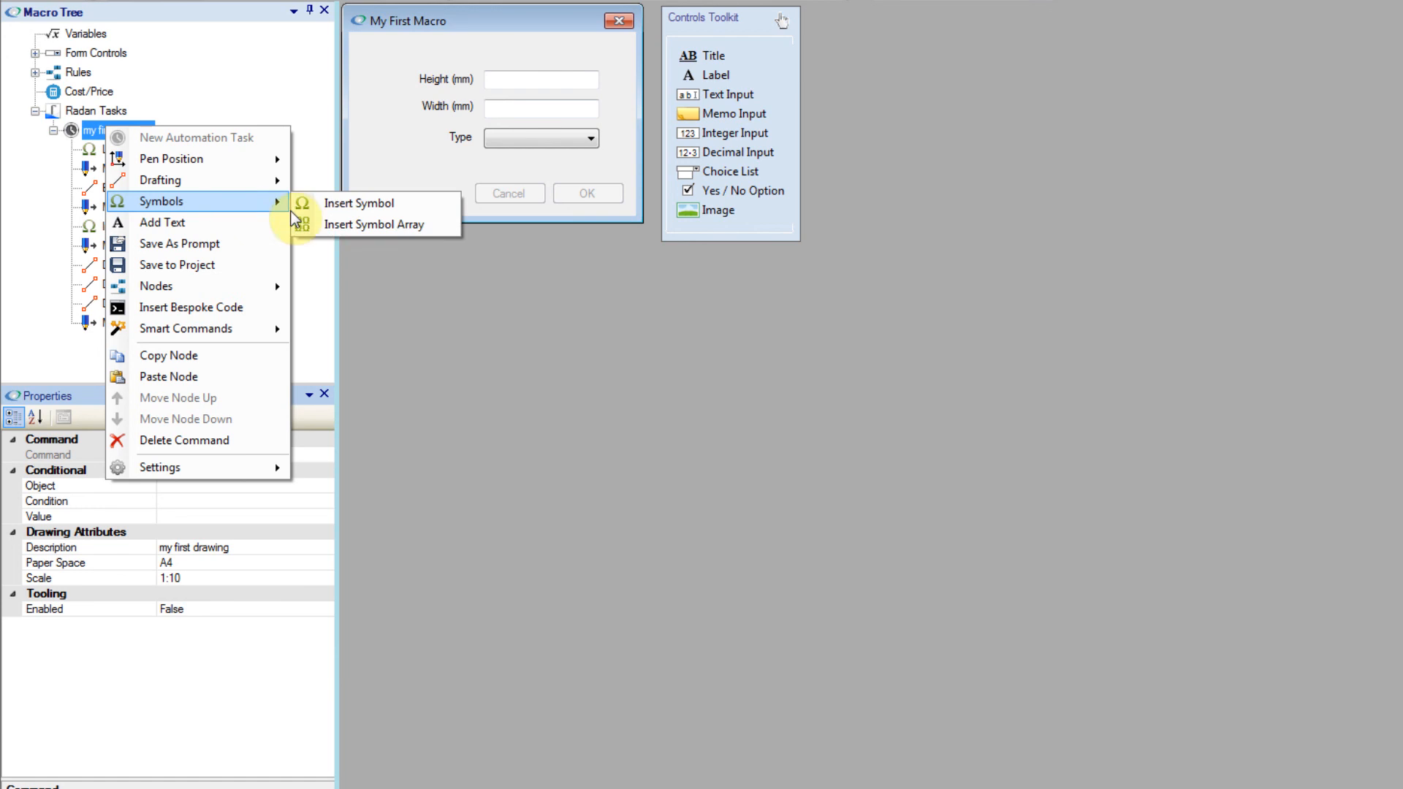
click(338, 227)
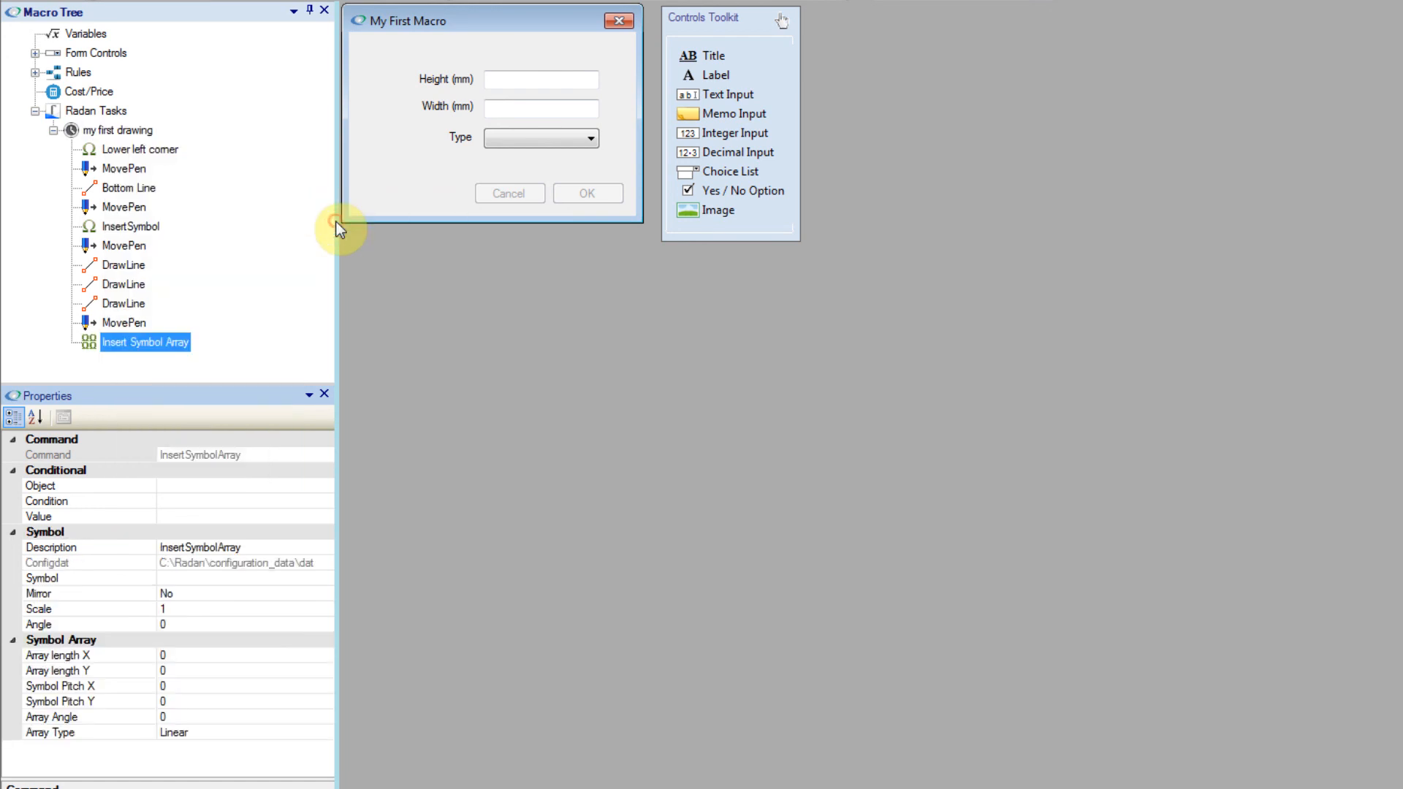
Step: Make the Insert Symbol Array command conditional on the PanelTypes object, using the = condition
click(283, 485)
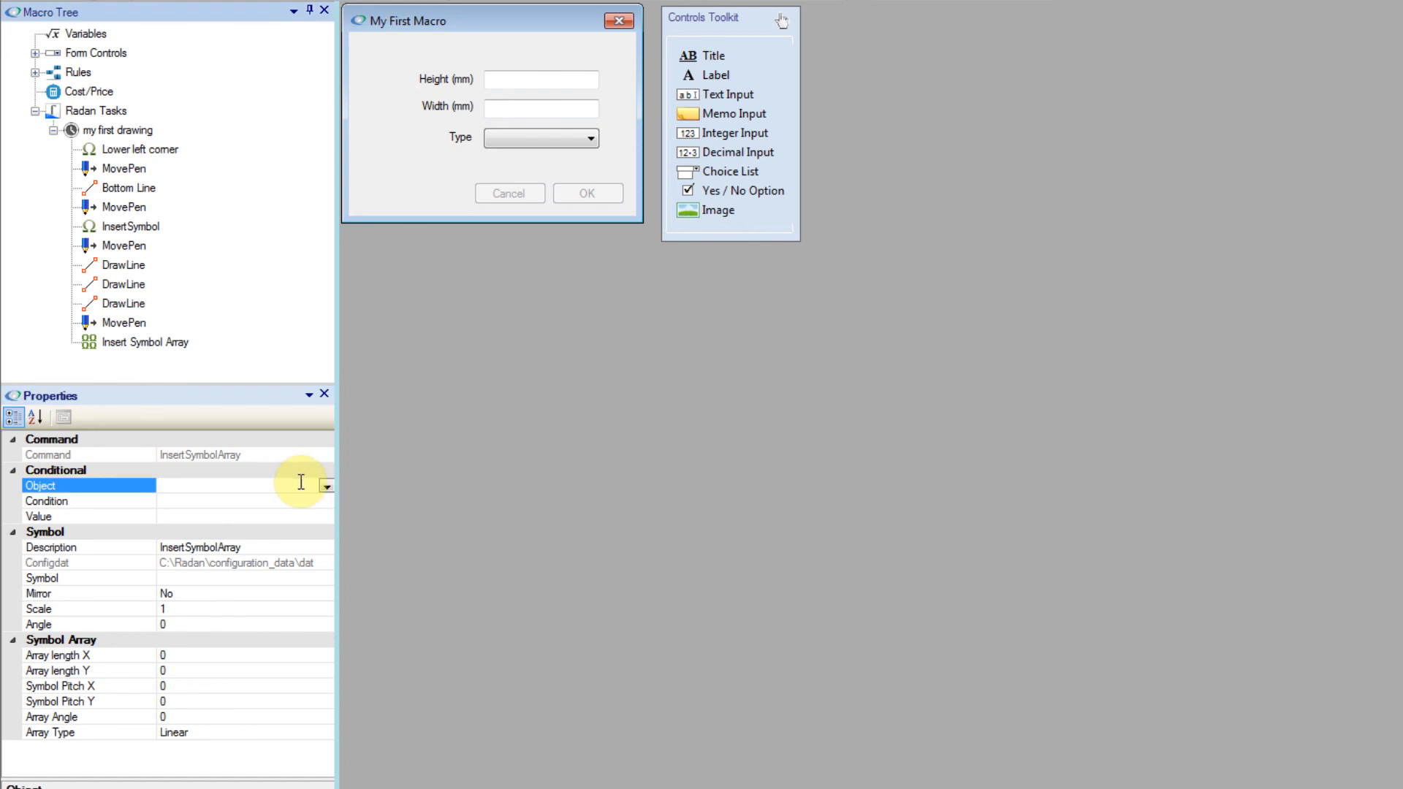
click(288, 501)
click(286, 515)
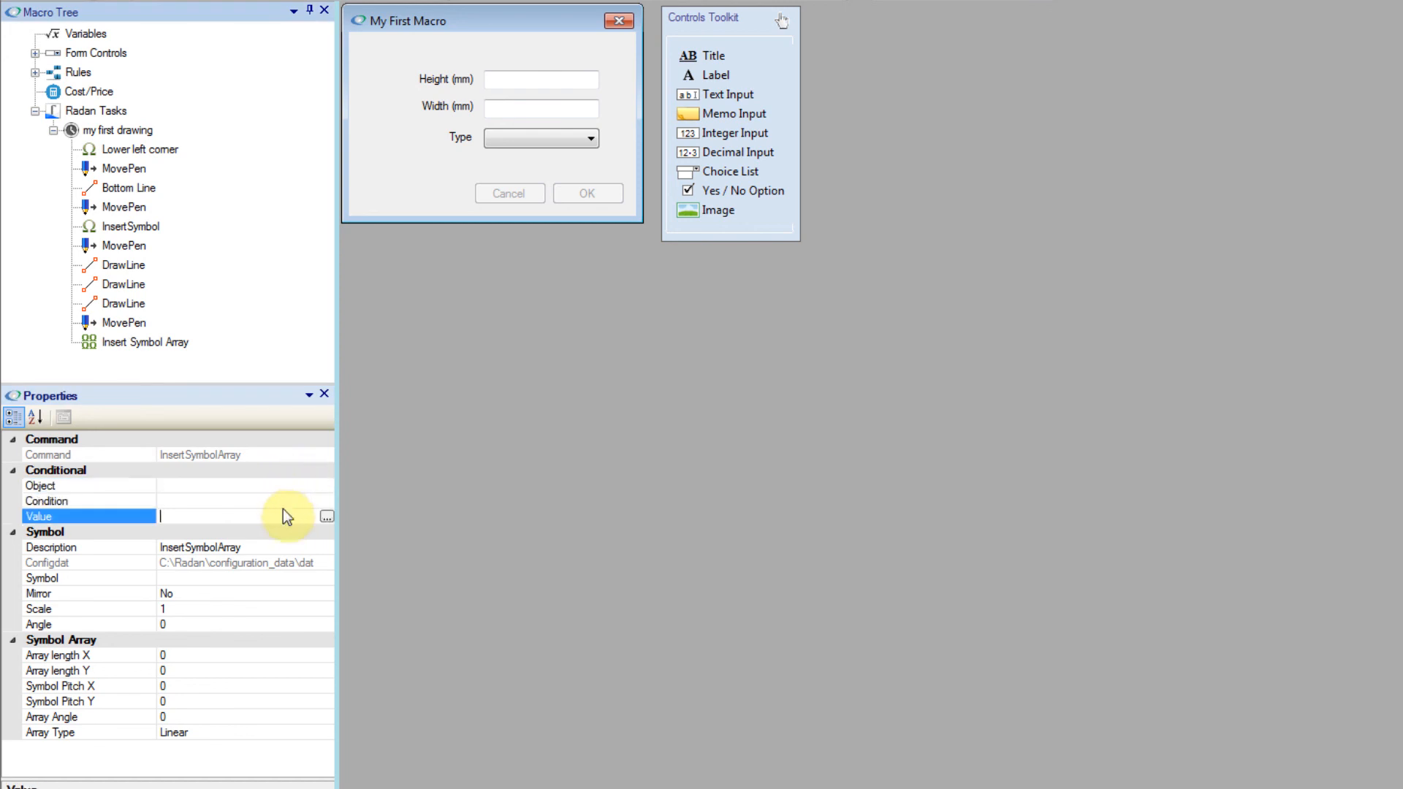
click(280, 488)
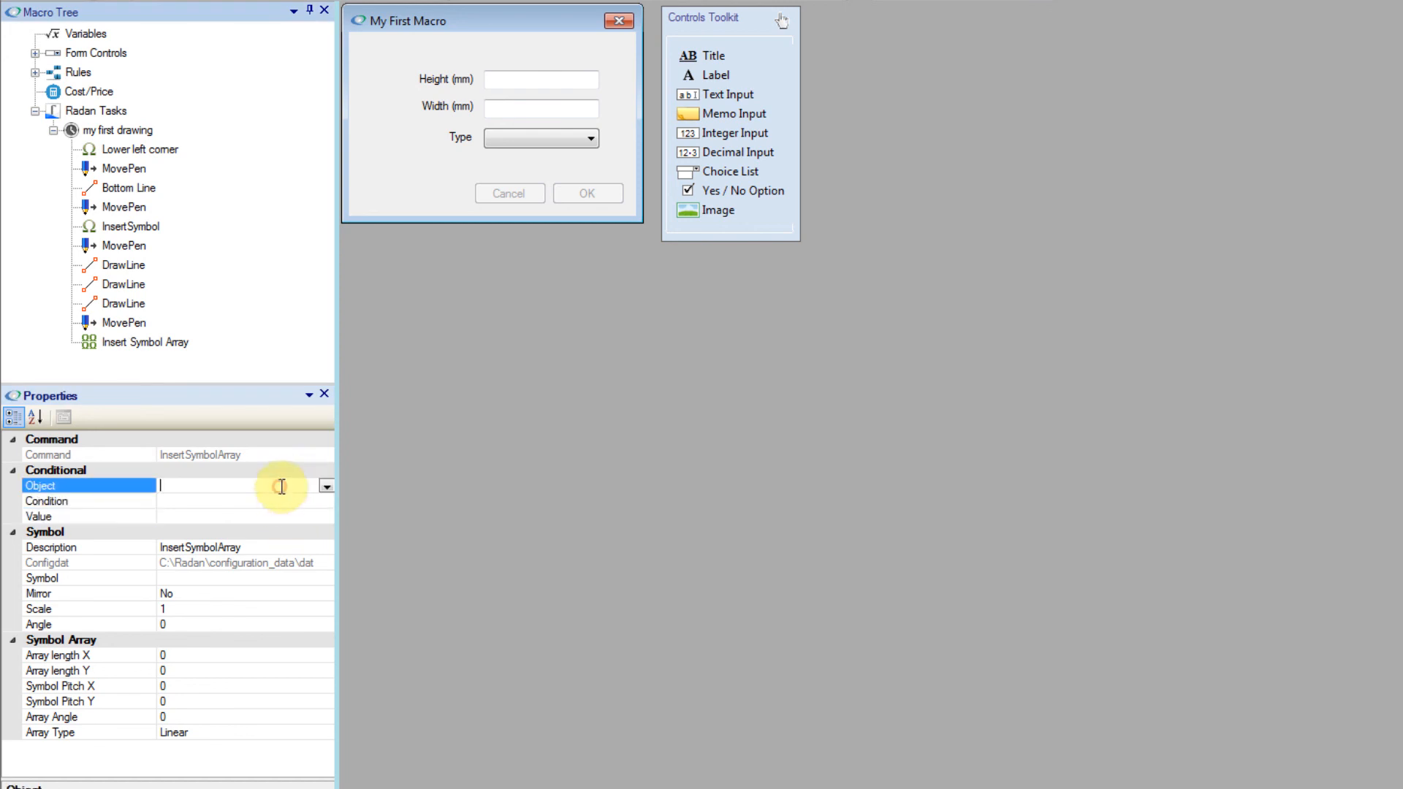
click(326, 487)
click(221, 545)
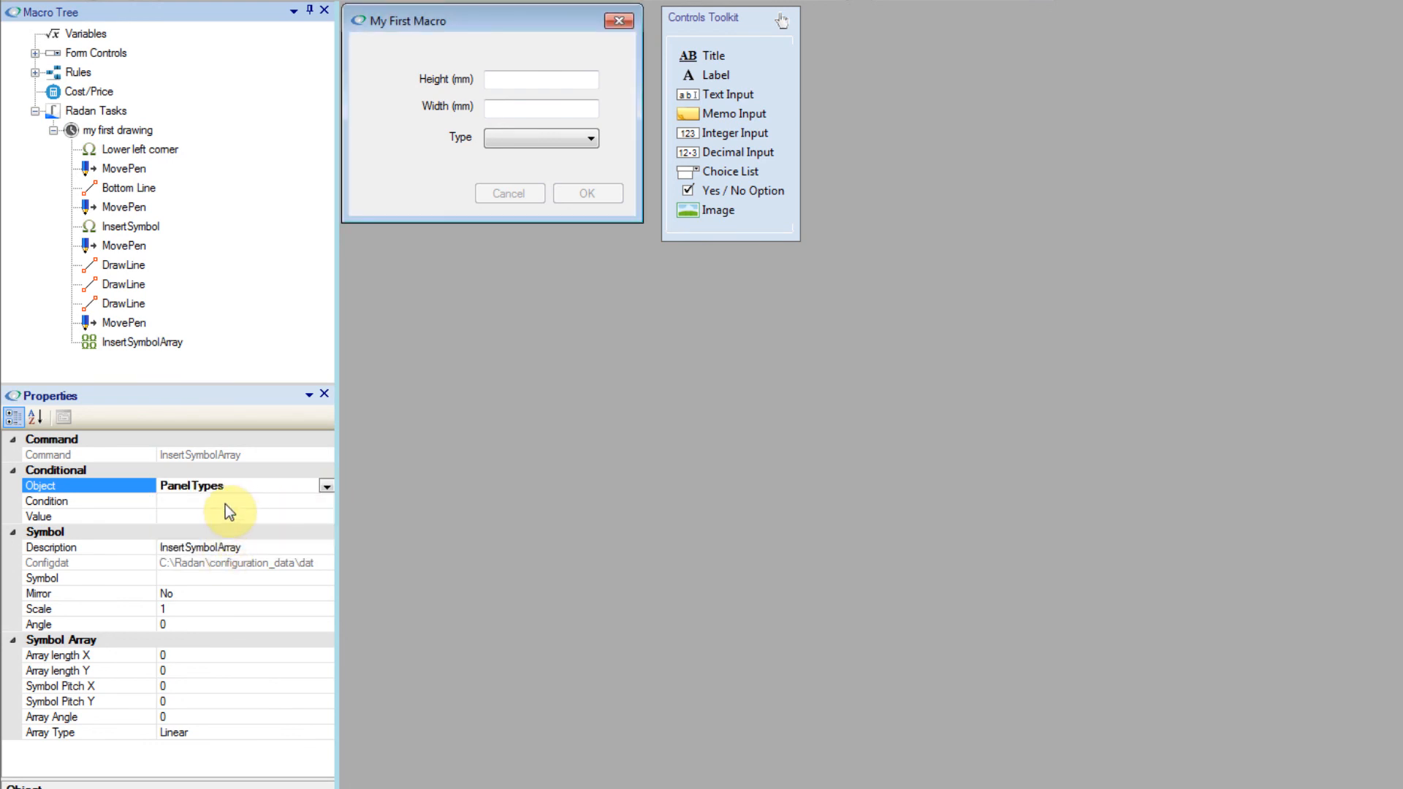
click(225, 503)
click(326, 502)
click(234, 516)
Step: Set the symbol array's conditional value to Type 1 from the PanelTypes choices in the Expression Builder
click(232, 515)
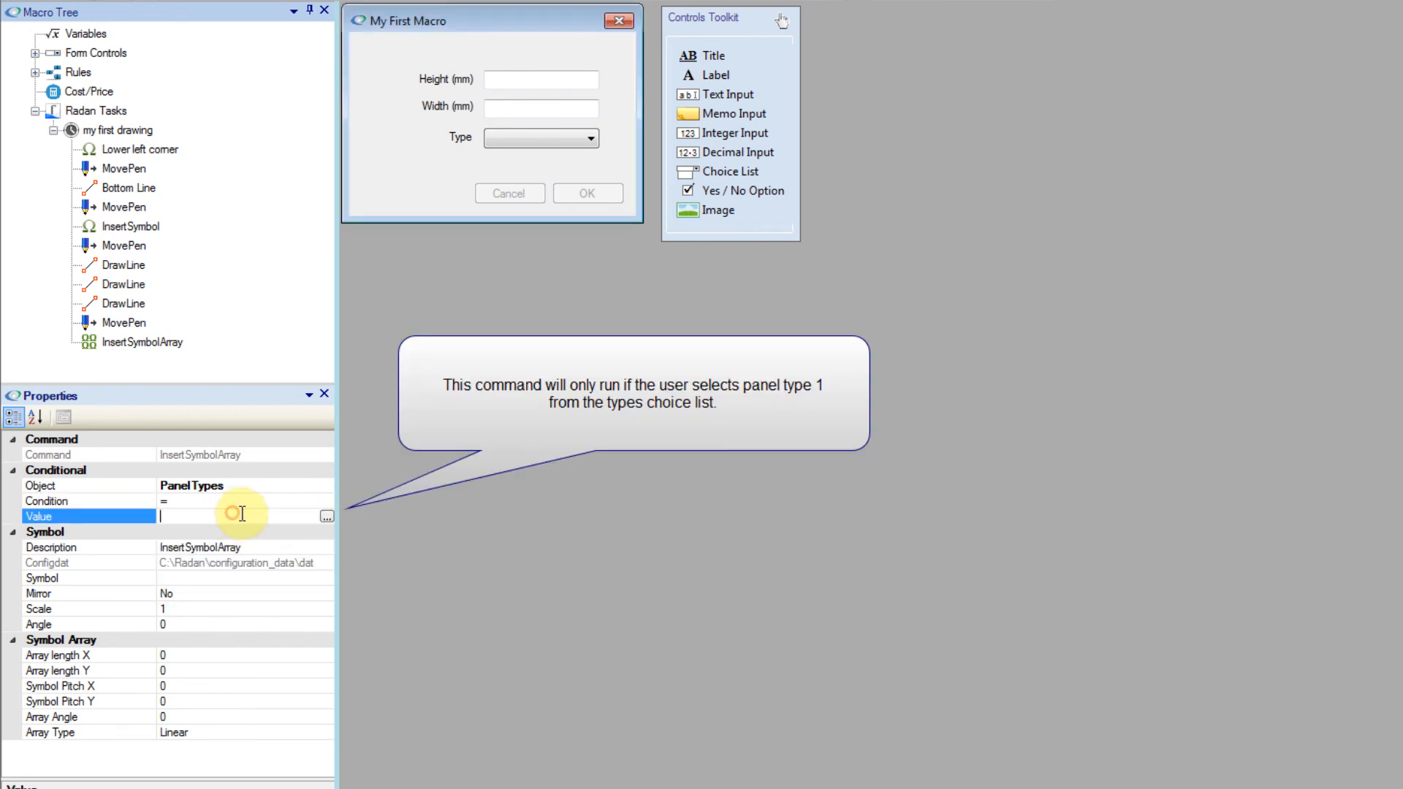
click(327, 518)
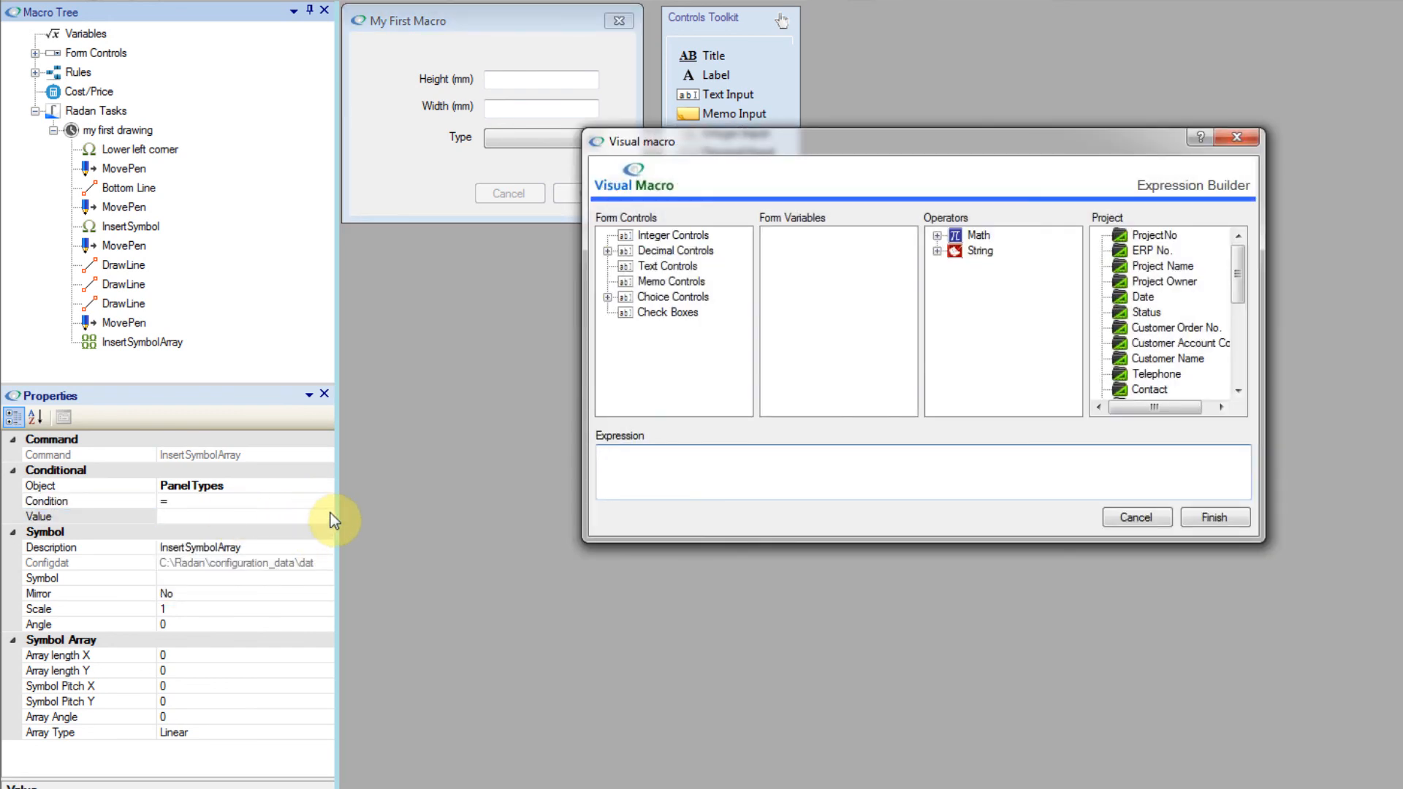
click(606, 296)
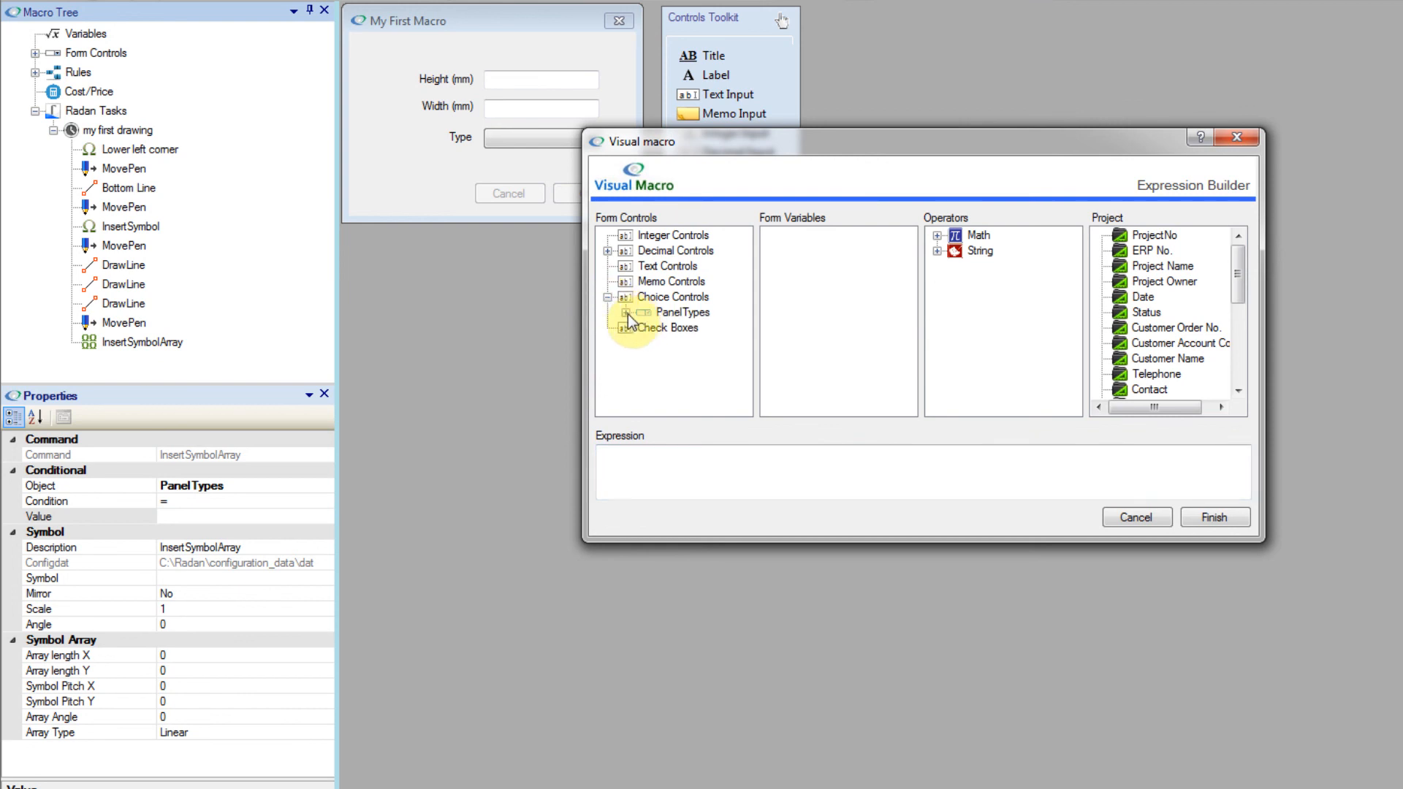
click(627, 313)
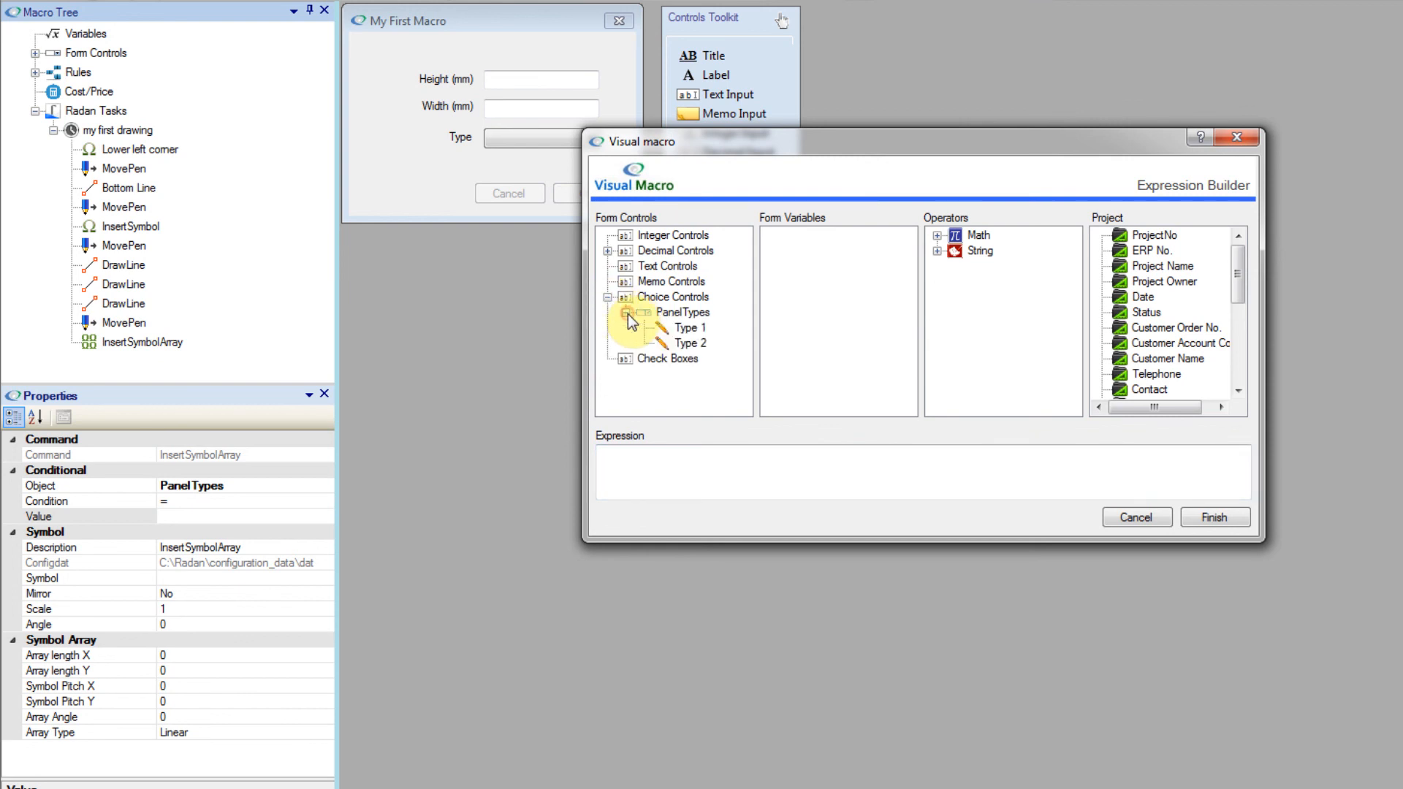
double_click(691, 332)
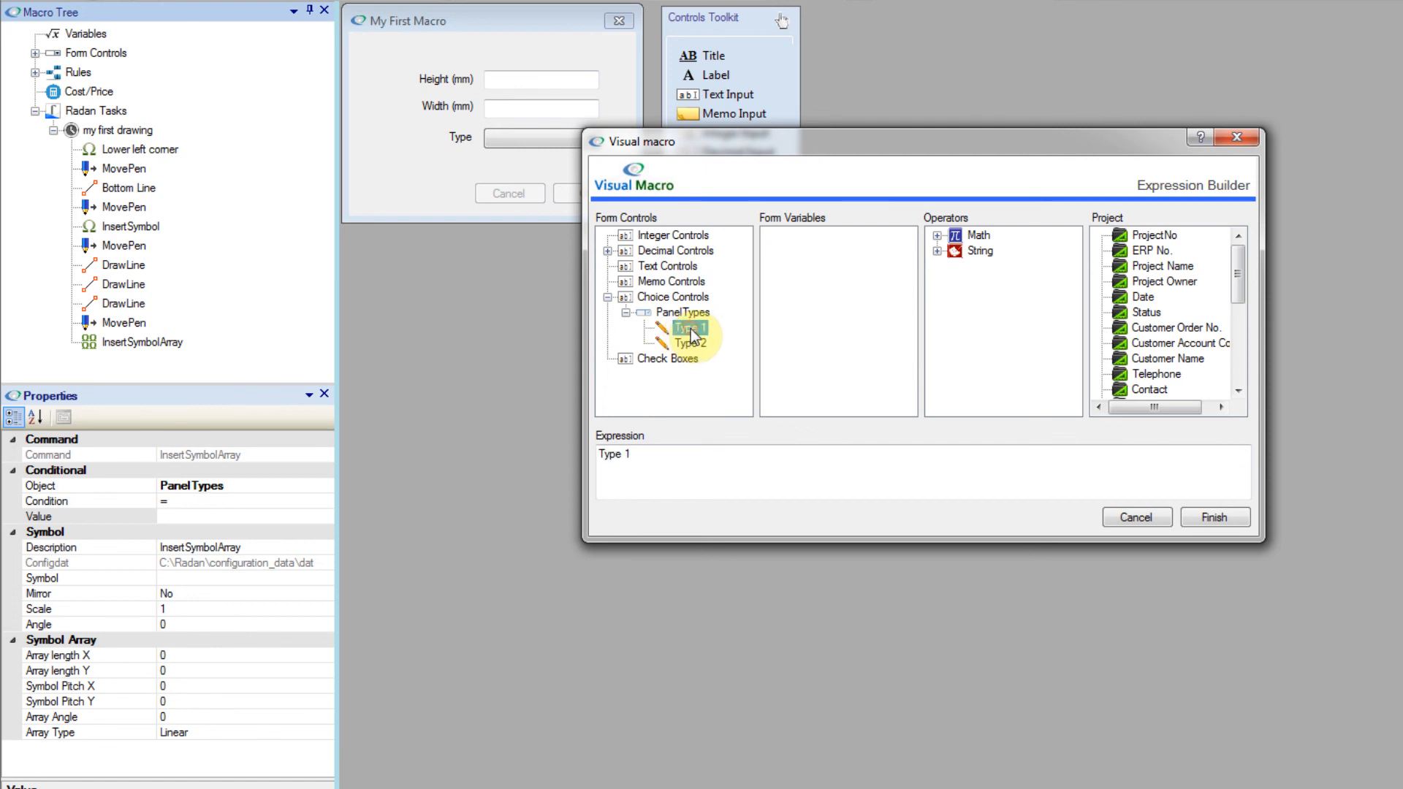
click(1211, 515)
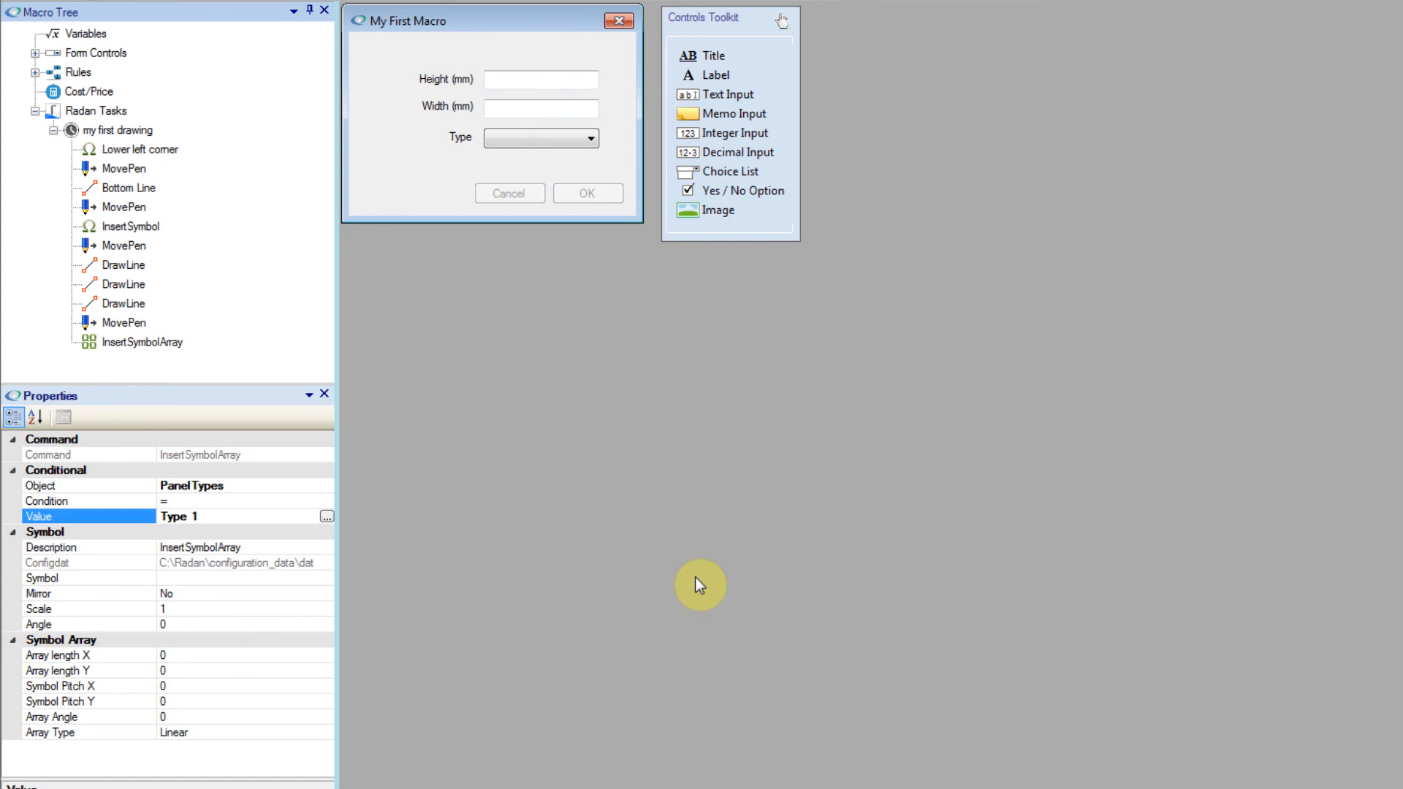
Step: Assign the symbol file whose name starts with HexNot from the VMacroSampleSymbols folder to the symbol array
click(300, 578)
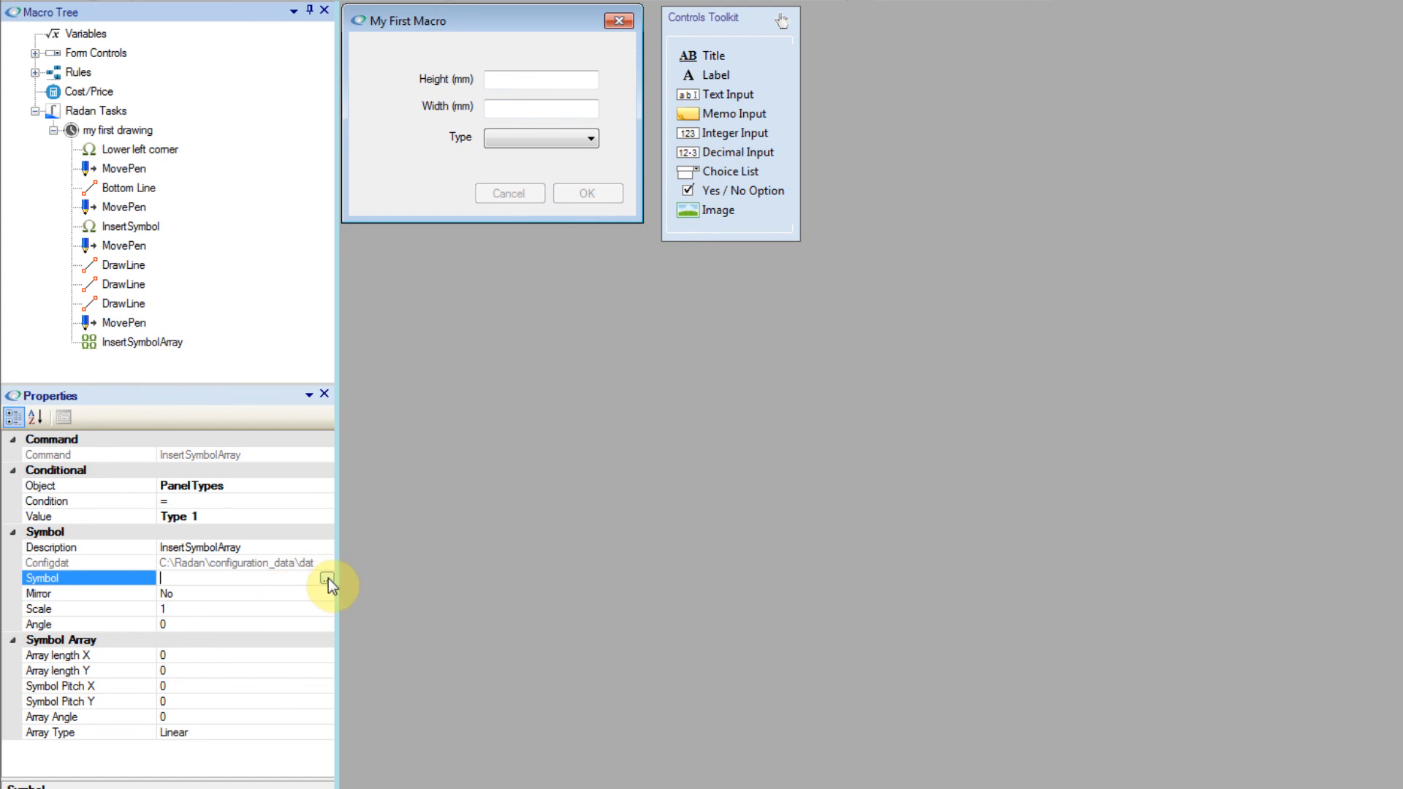
click(327, 579)
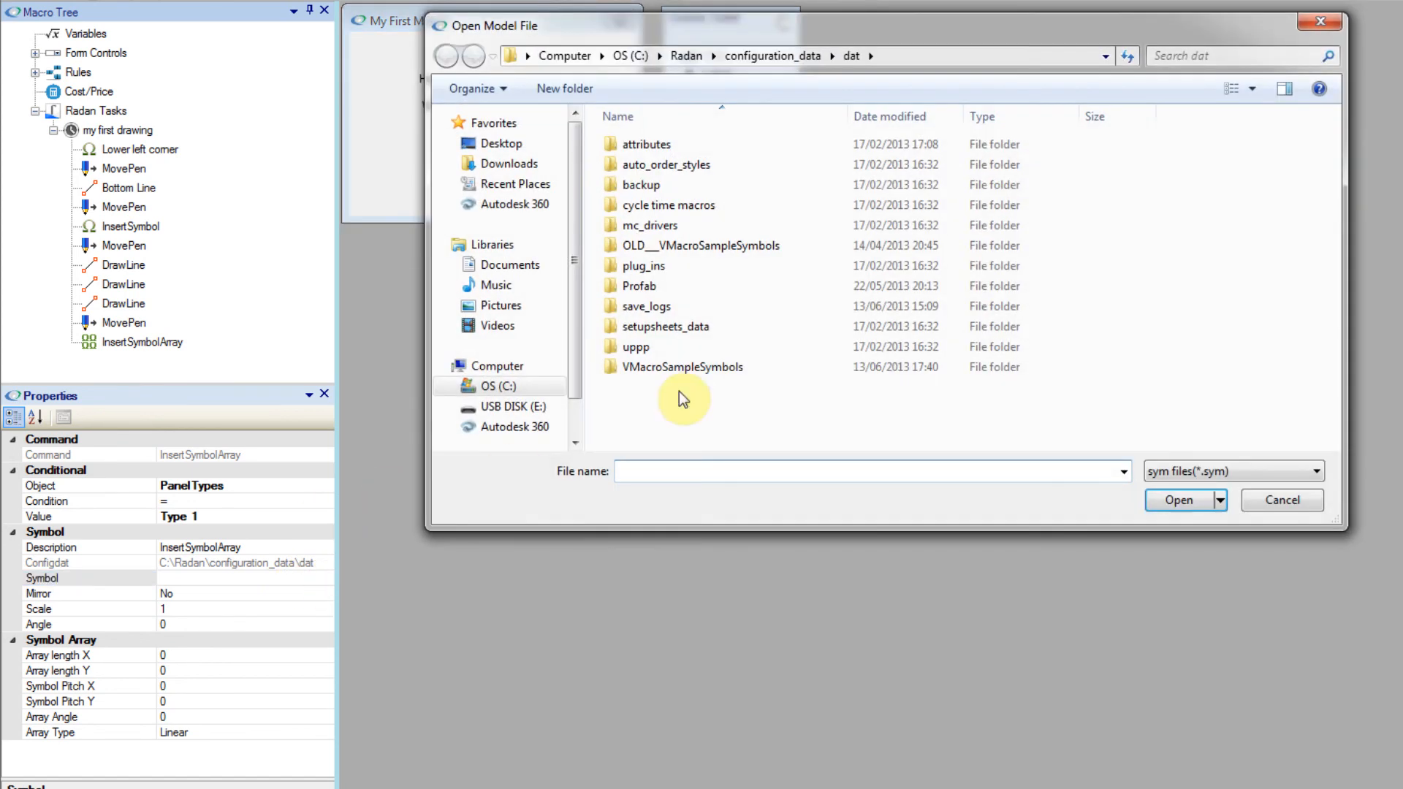
double_click(691, 371)
double_click(595, 276)
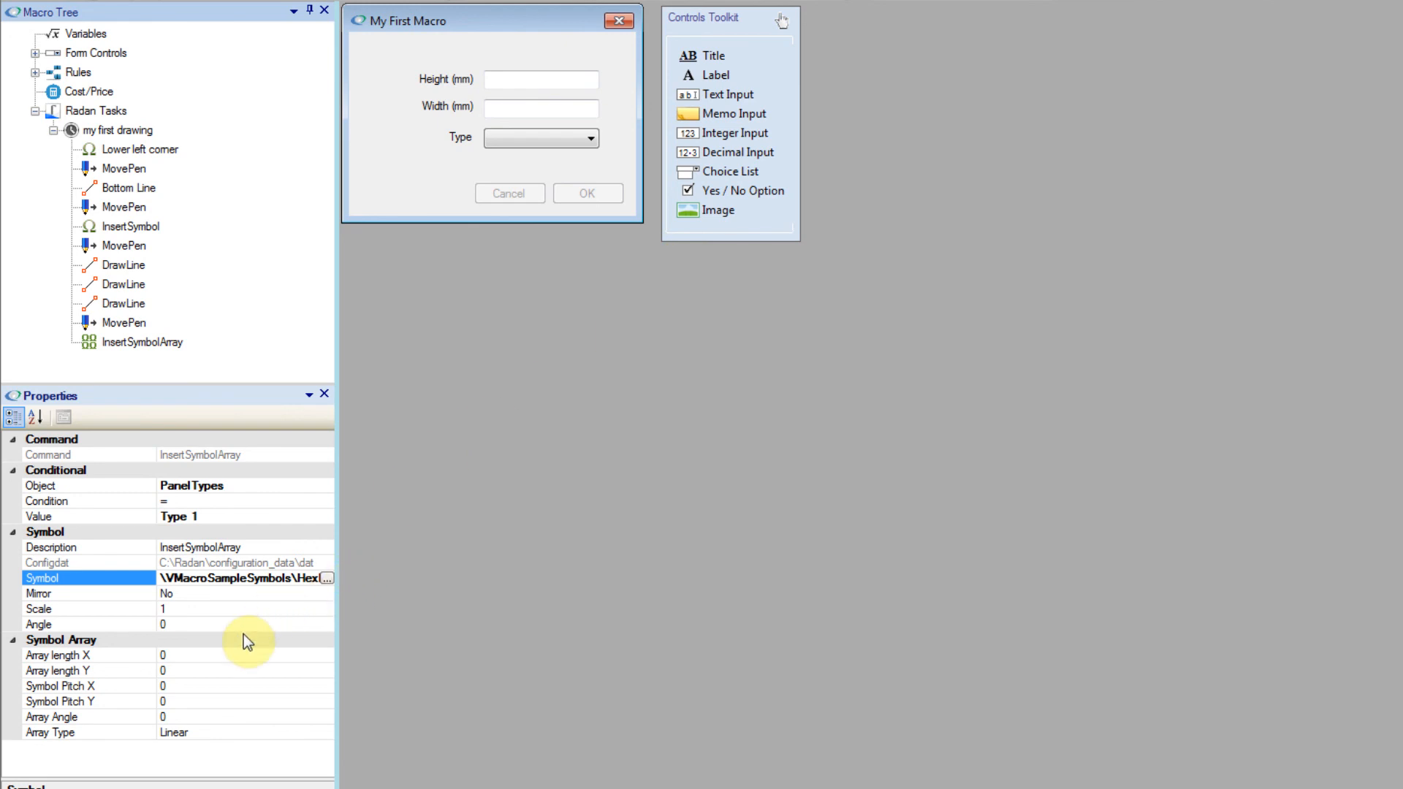
Step: Set the symbol array's Array length X to the expression [CTRL:Width] -40
click(231, 655)
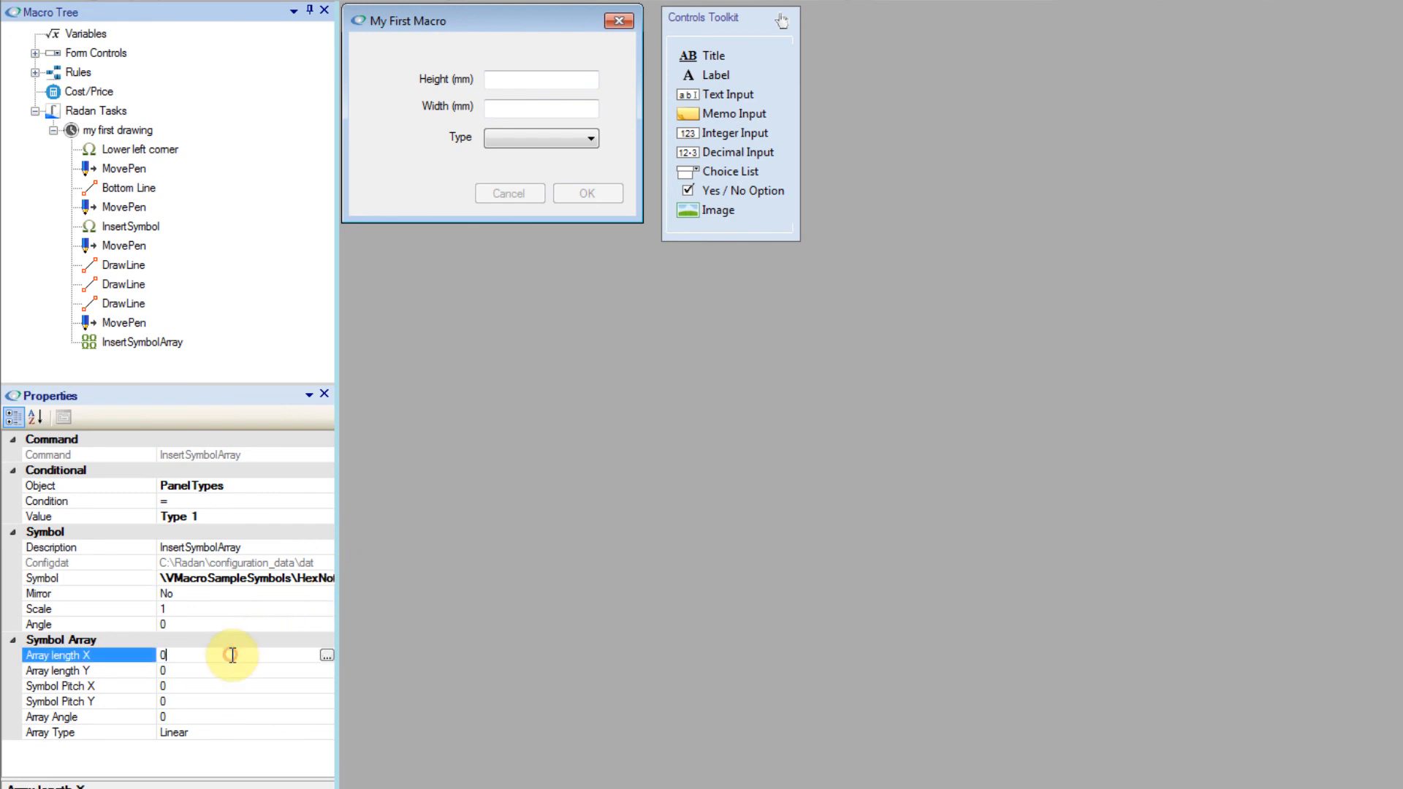
click(271, 668)
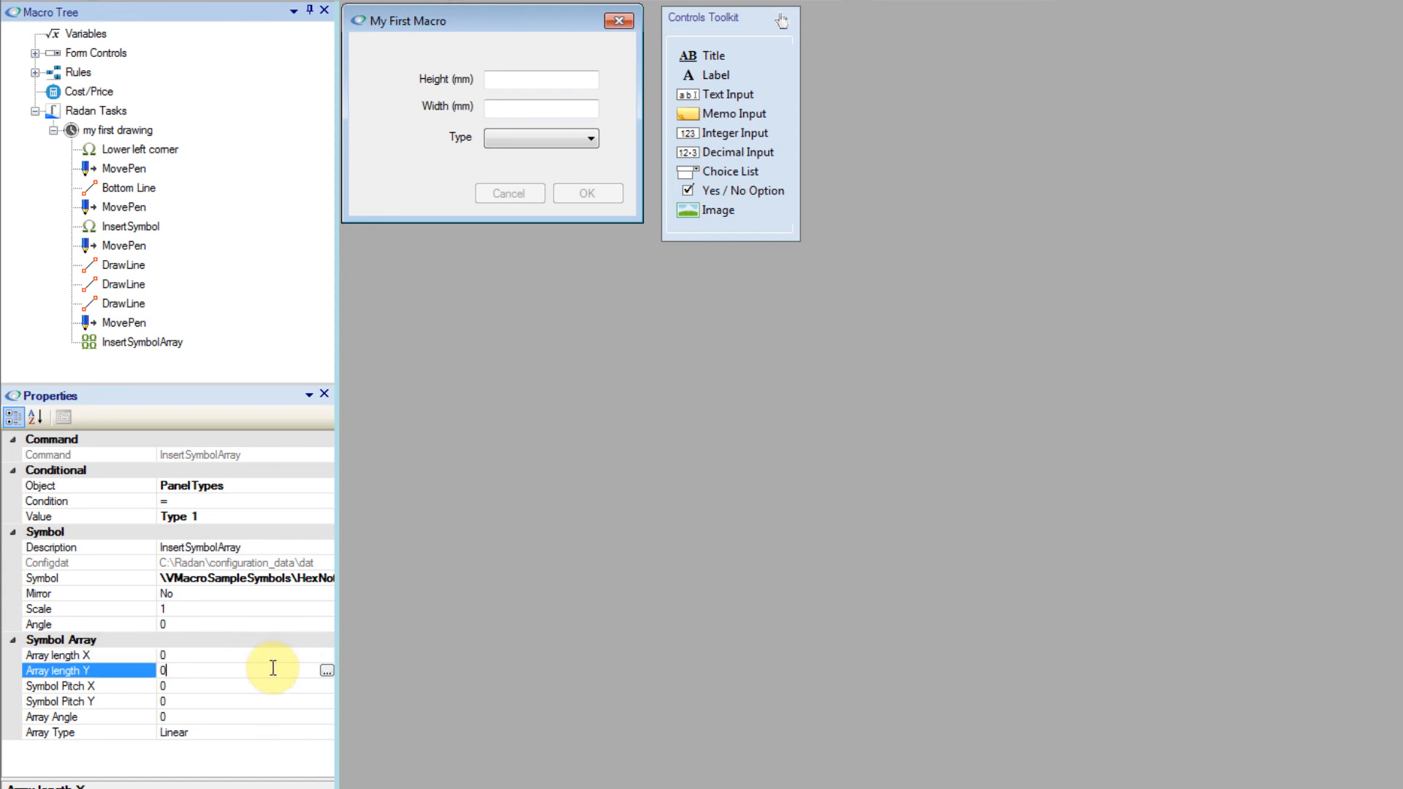
click(269, 654)
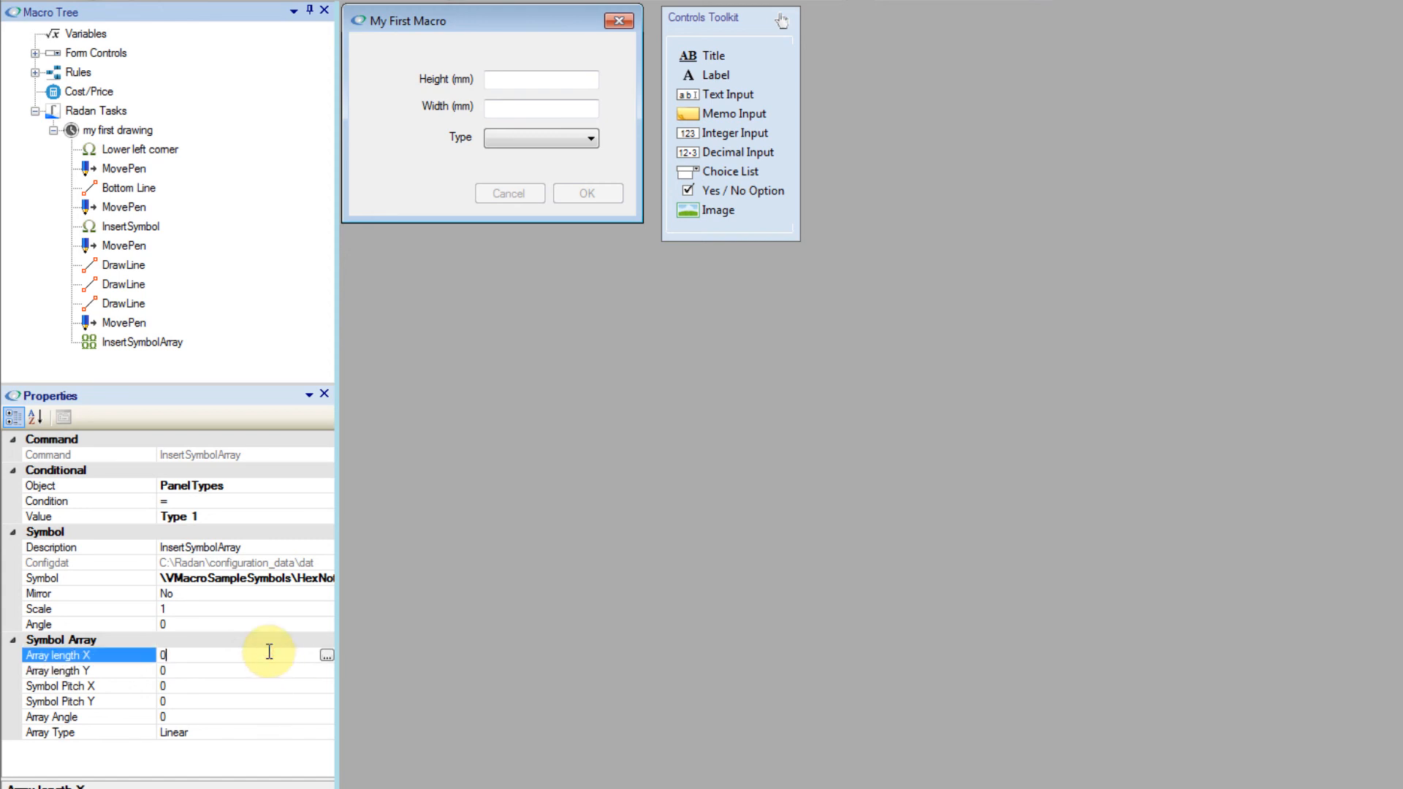
click(327, 655)
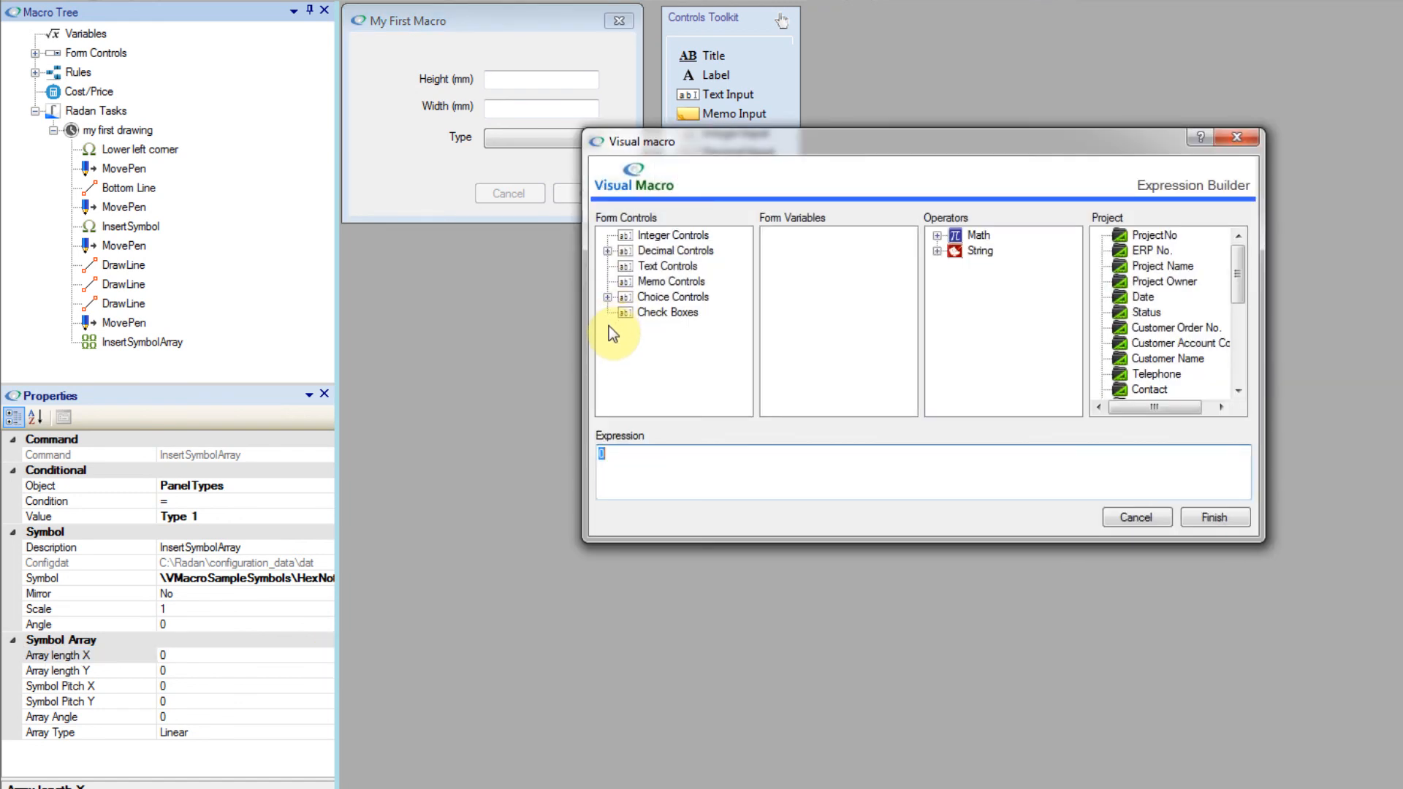
key(BackSpace)
click(607, 250)
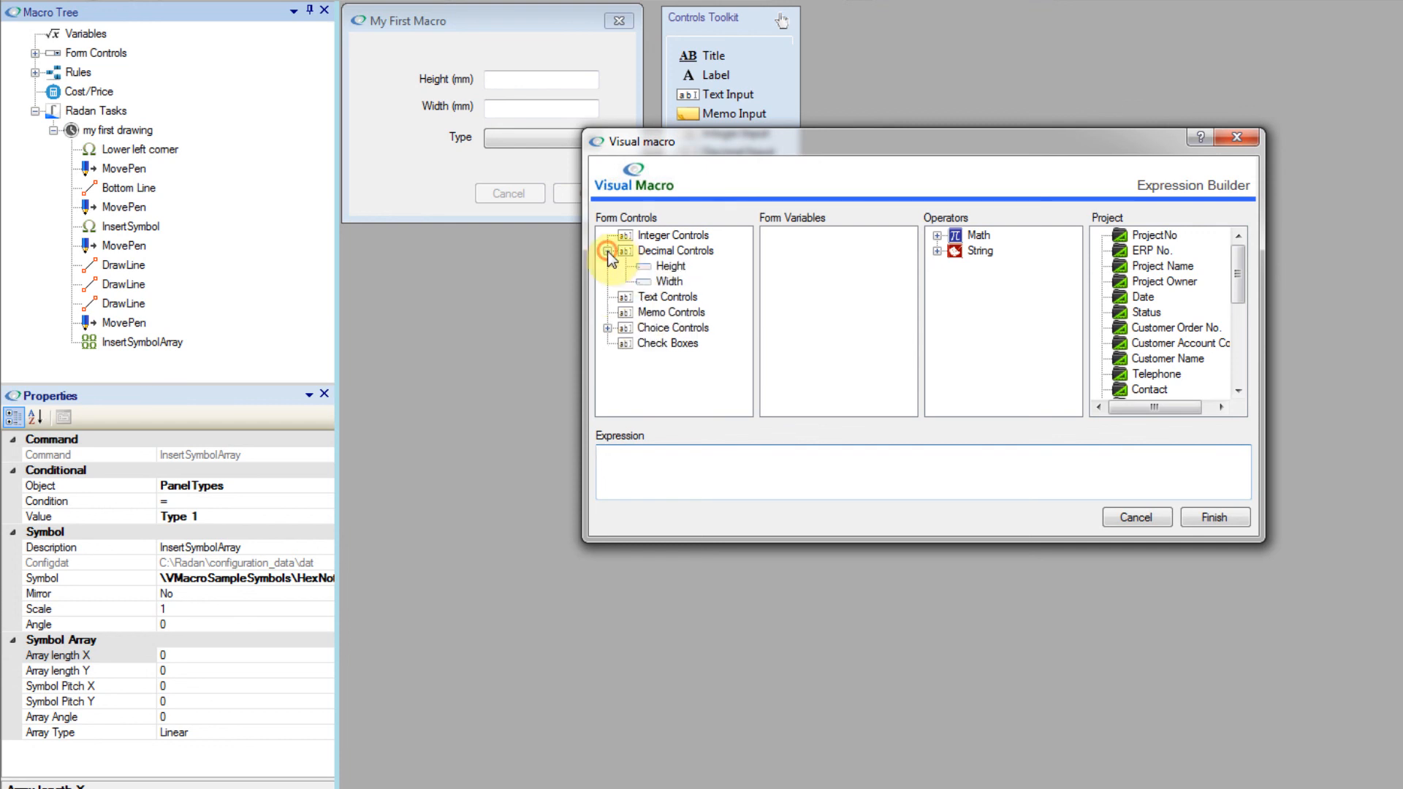
double_click(669, 282)
click(700, 459)
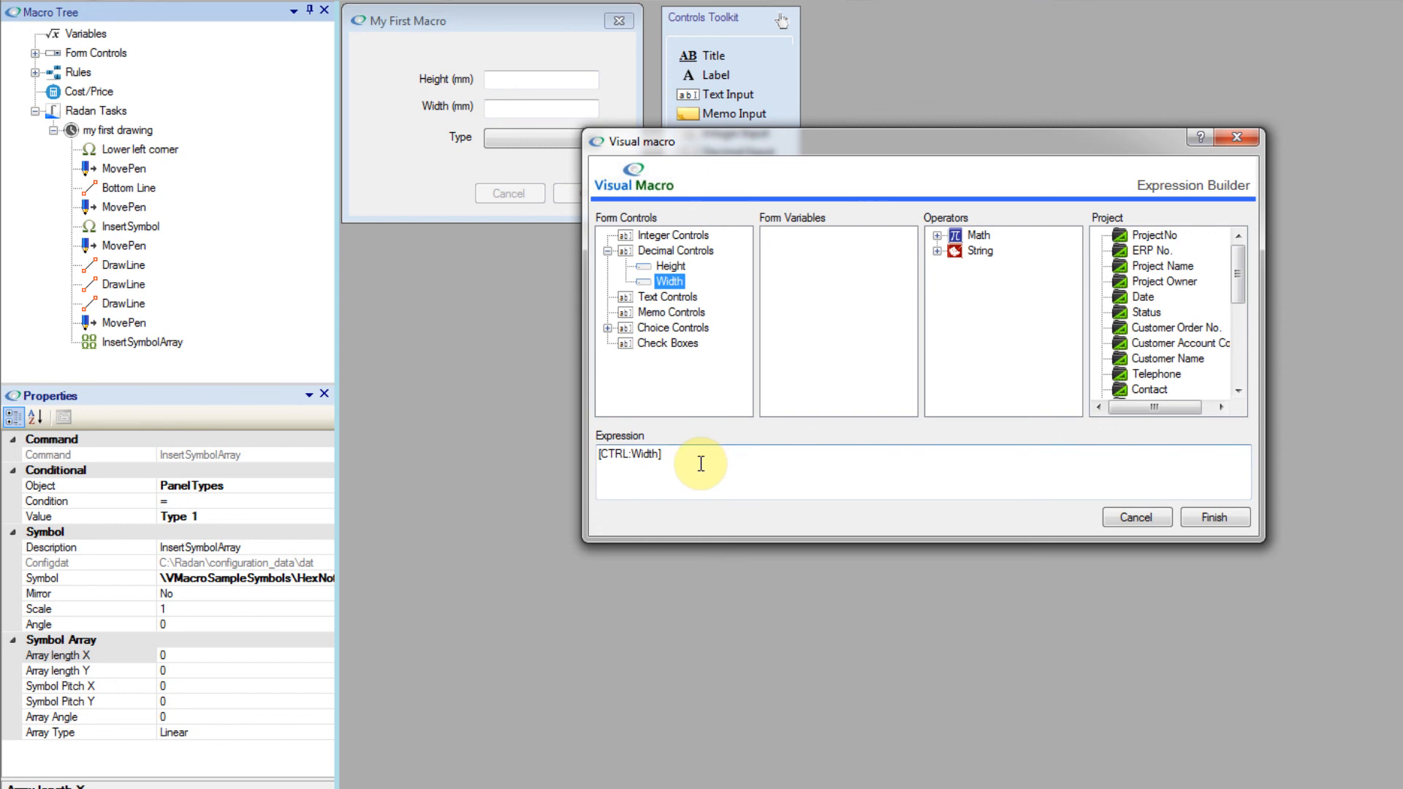
text(-40)
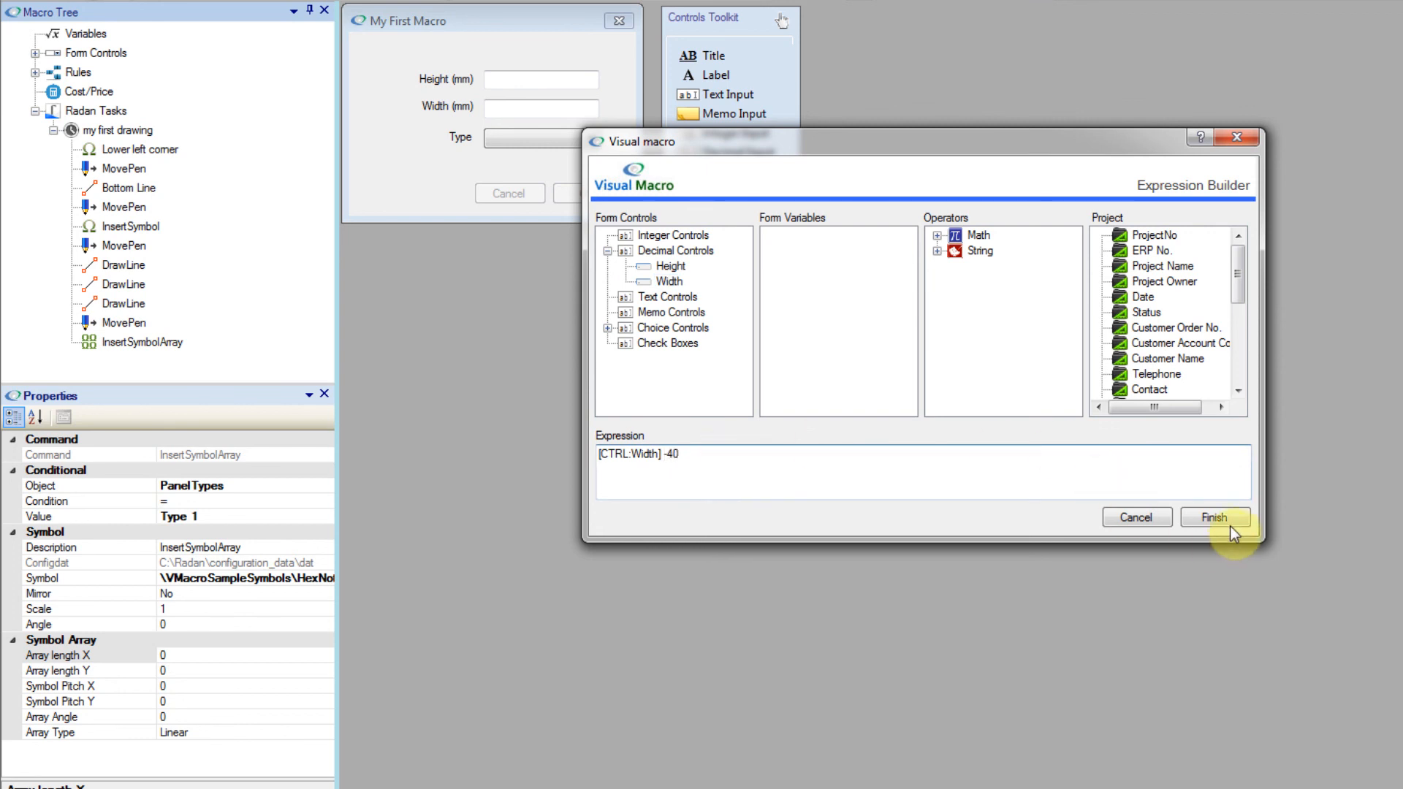
click(1219, 517)
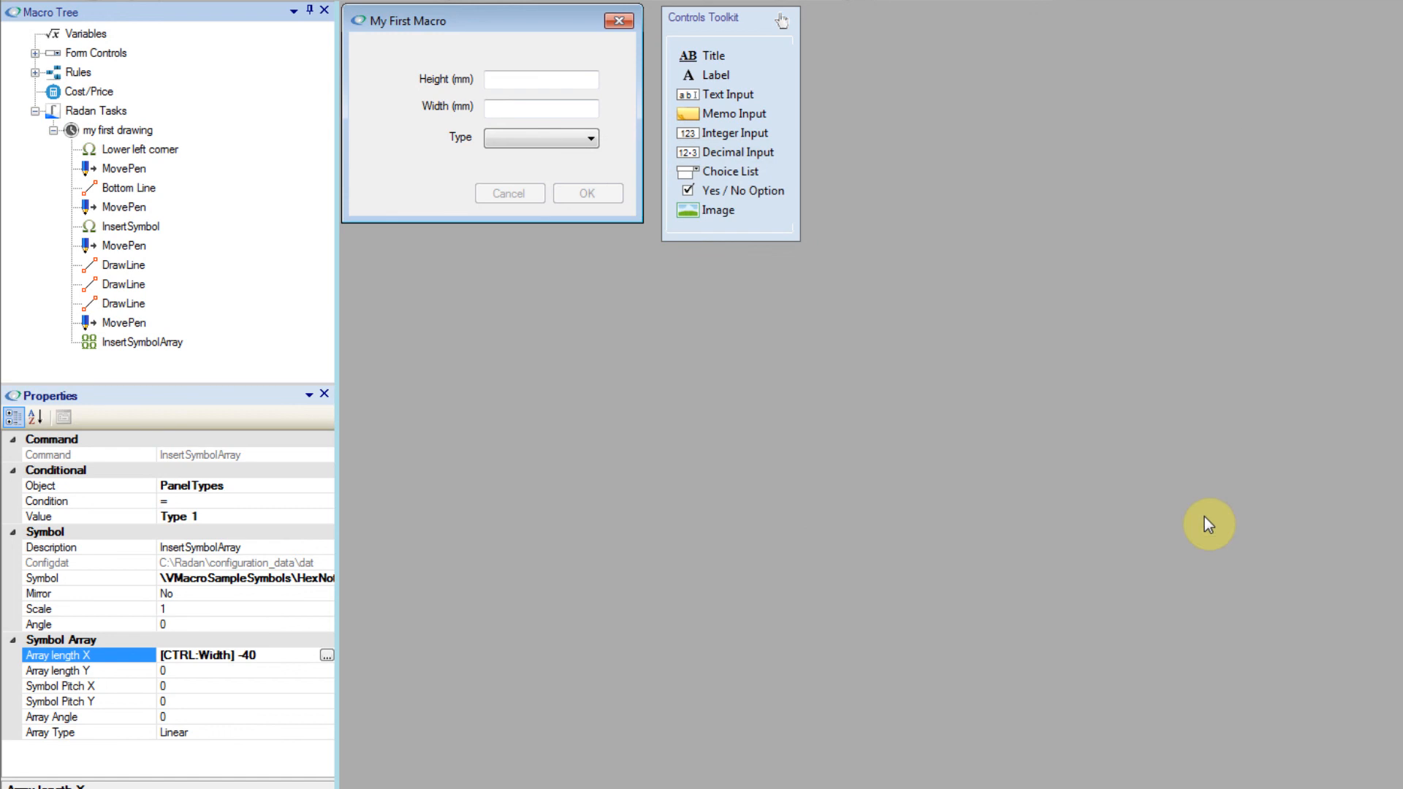
Step: Set the symbol array's Symbol Pitch X to 75 and its Array Type to Center Outwards
click(217, 686)
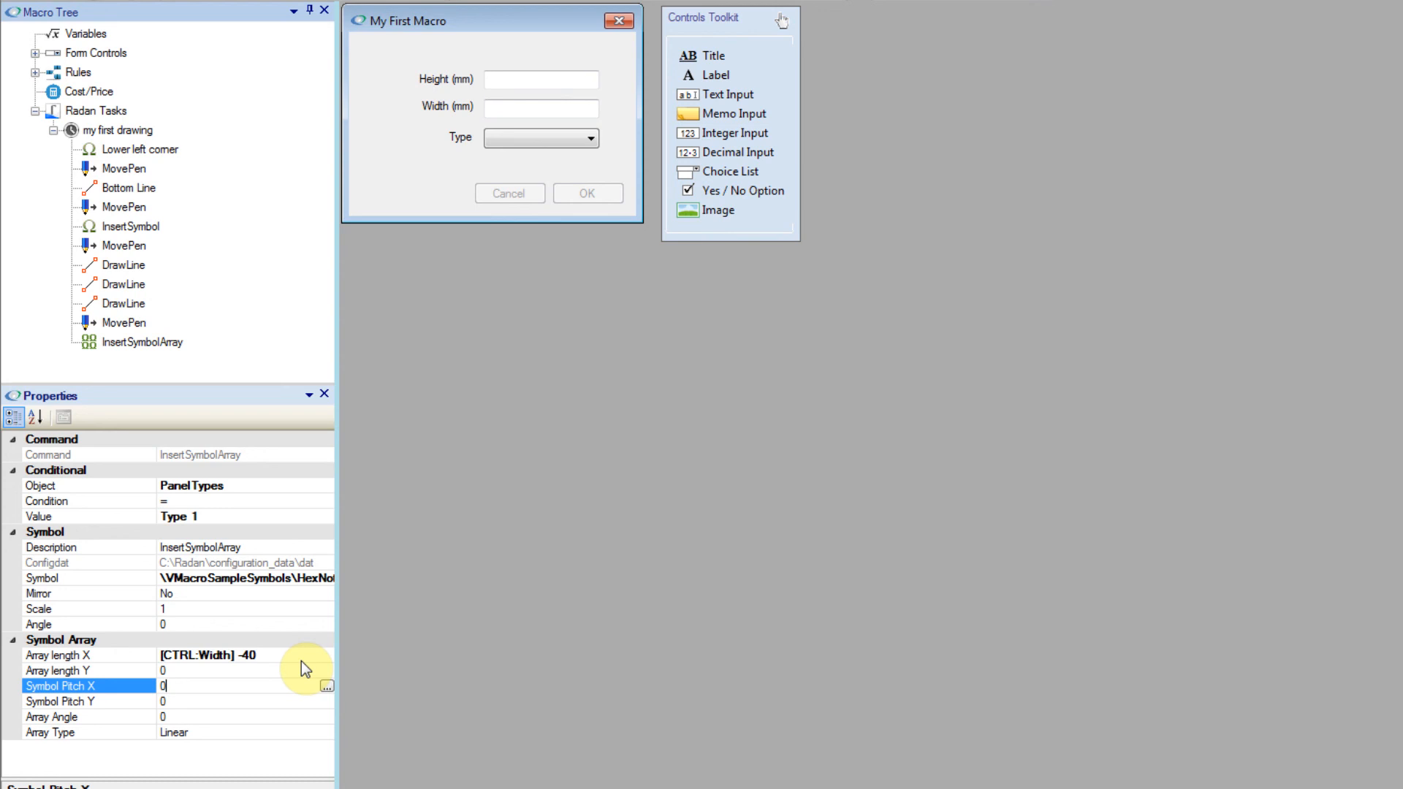
key(BackSpace)
text(75)
click(241, 731)
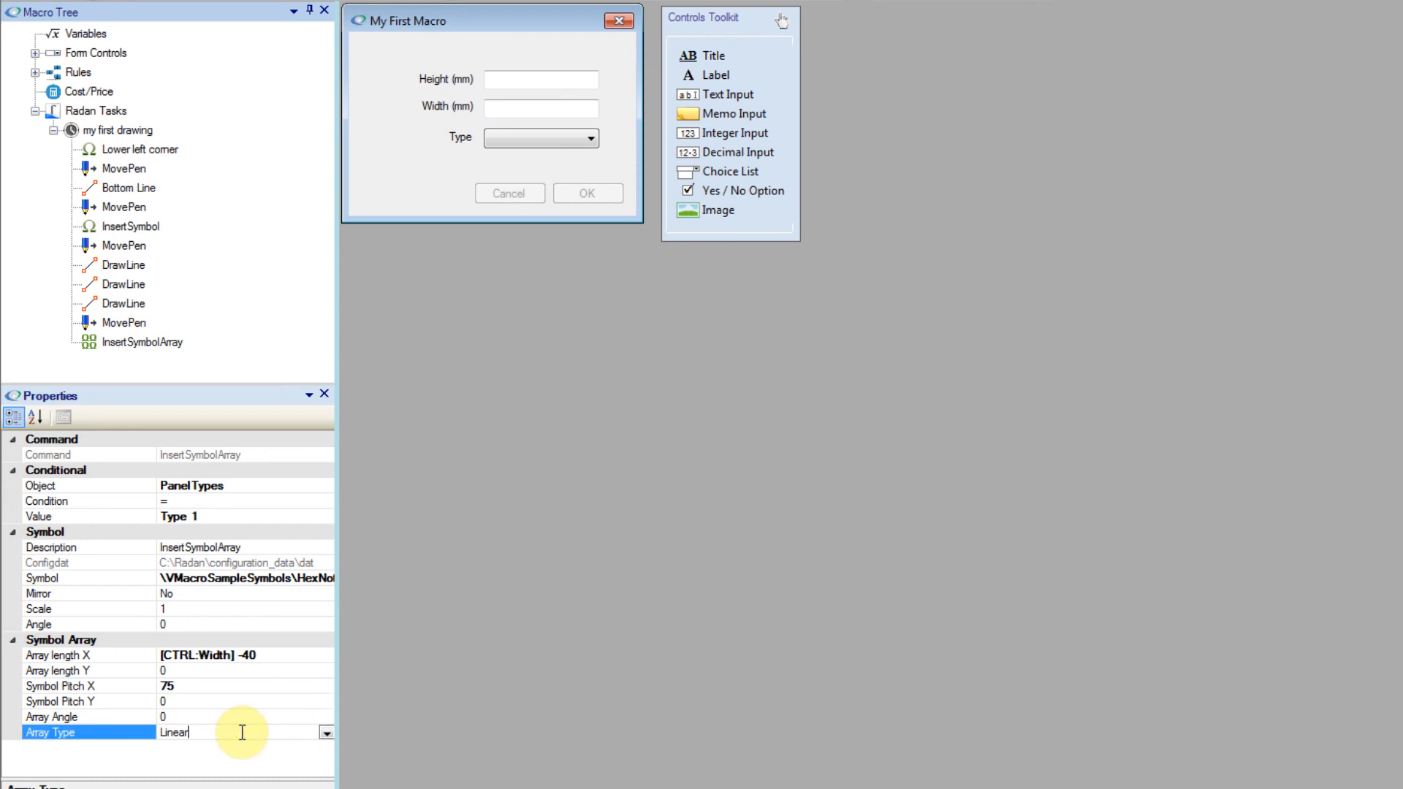
click(325, 735)
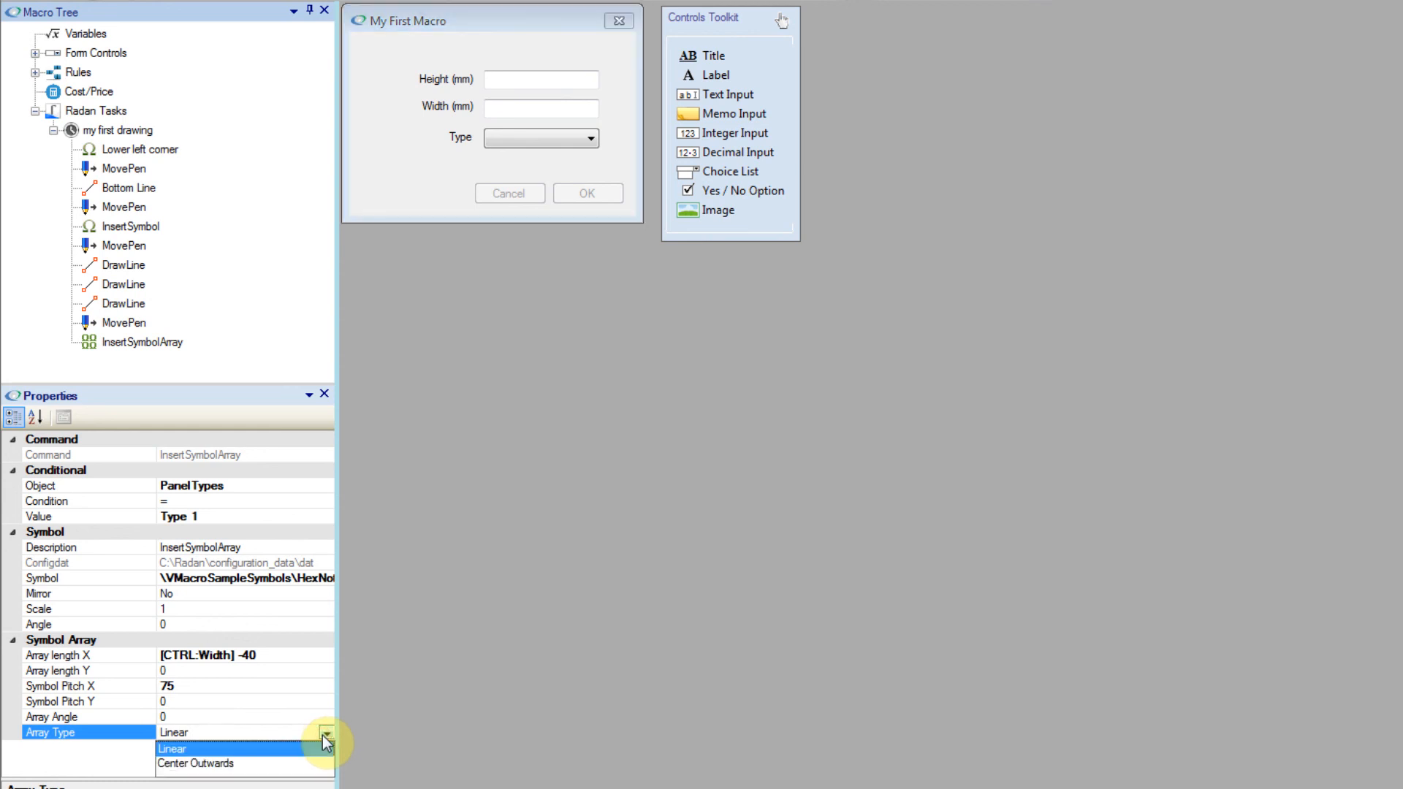
click(207, 764)
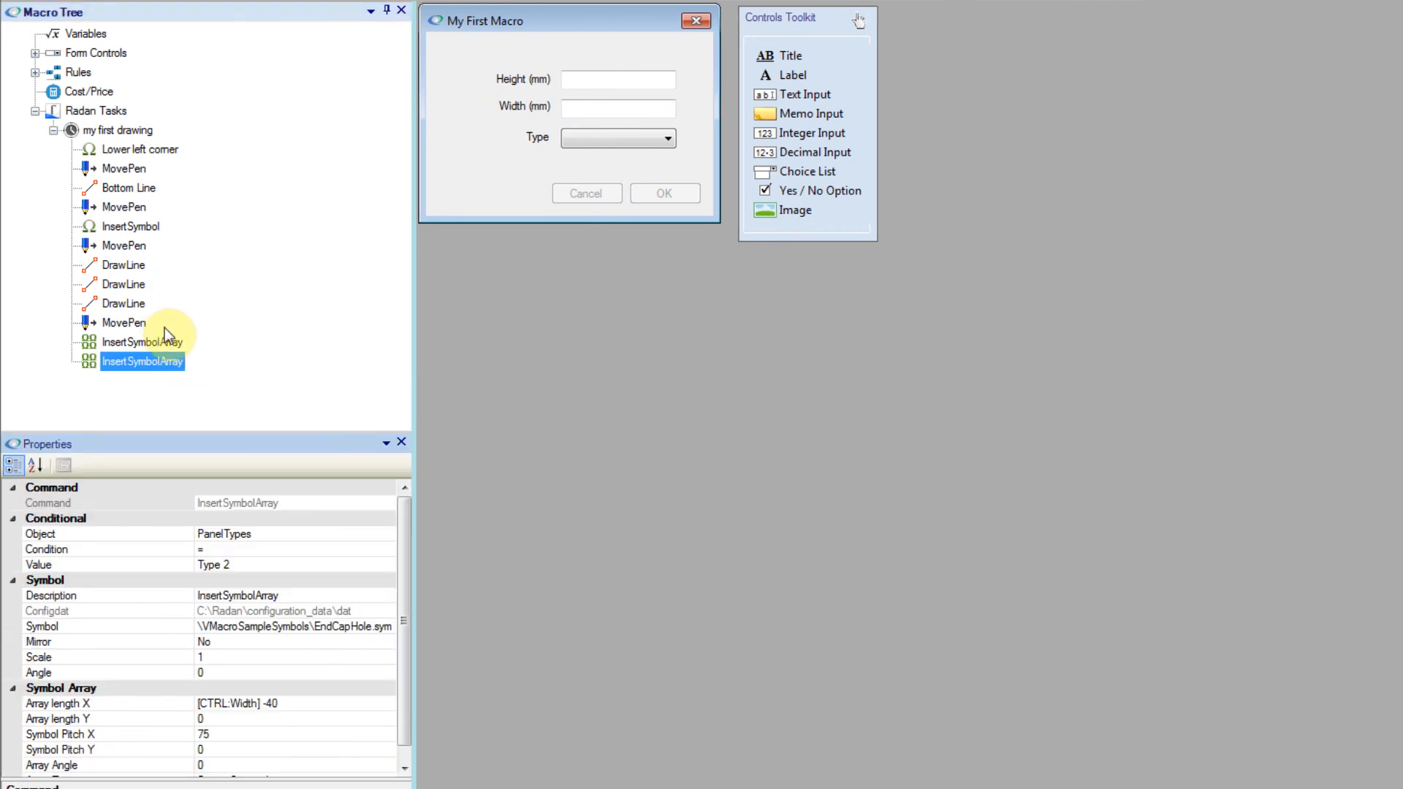
Step: Compare the condition, symbol and array settings of the two Insert Symbol Array commands
click(161, 349)
click(157, 361)
drag(415, 426, 441, 430)
click(151, 361)
click(152, 344)
click(153, 361)
Step: Save the macro and launch My First Macro from the Visual Macro Samples library
click(94, 93)
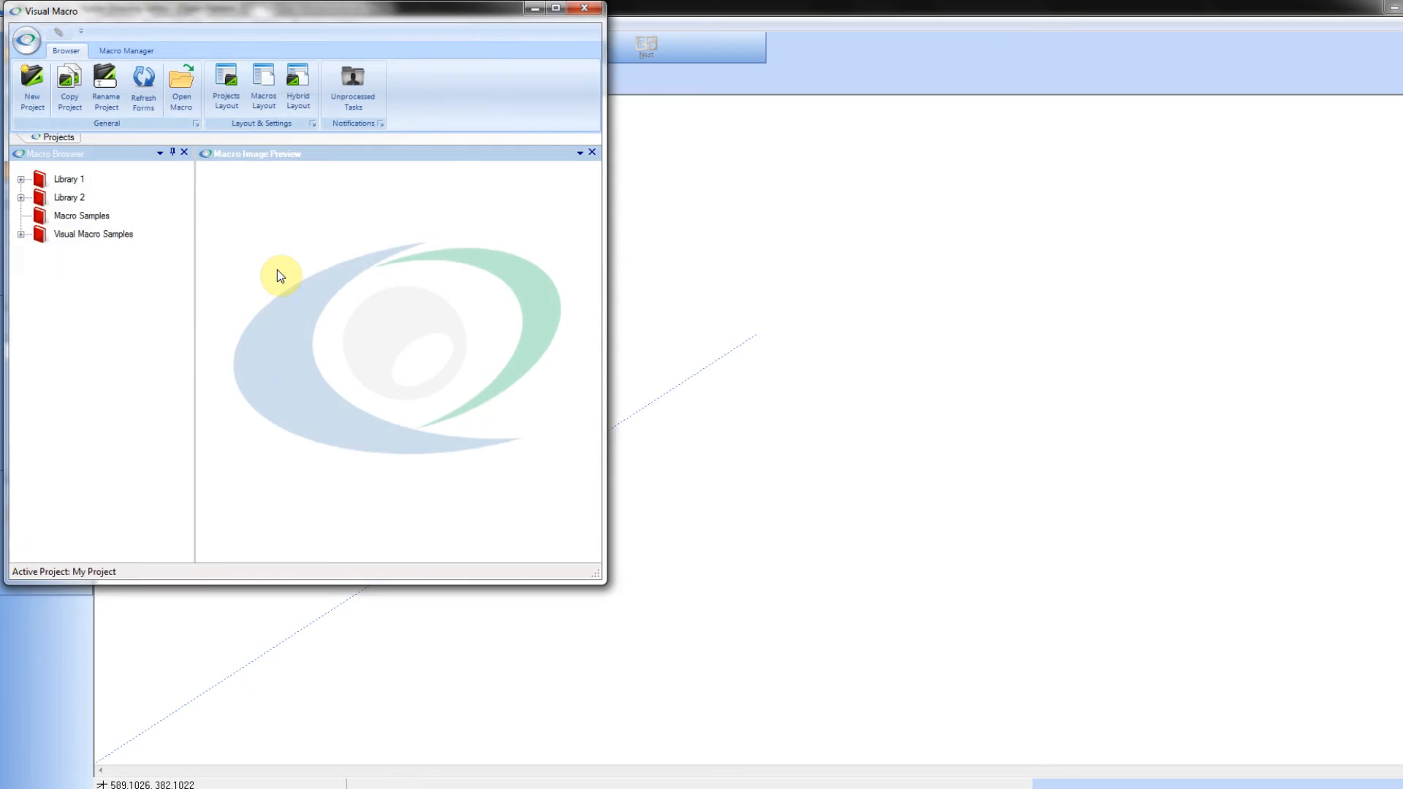
click(20, 234)
double_click(105, 252)
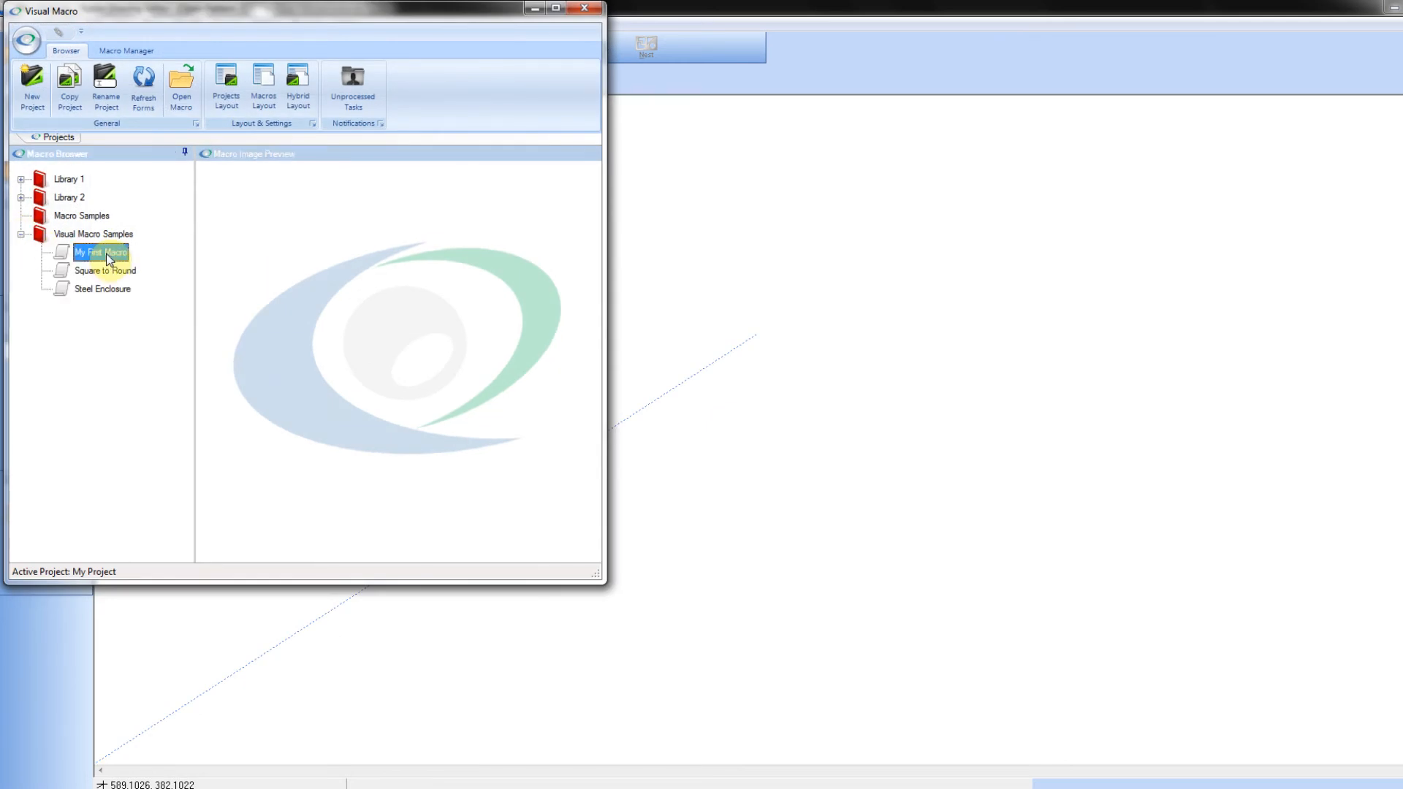
Step: Run the macro with a height of 500 mm, a width of 890 mm and panel Type 1
text(500)
key(Tab)
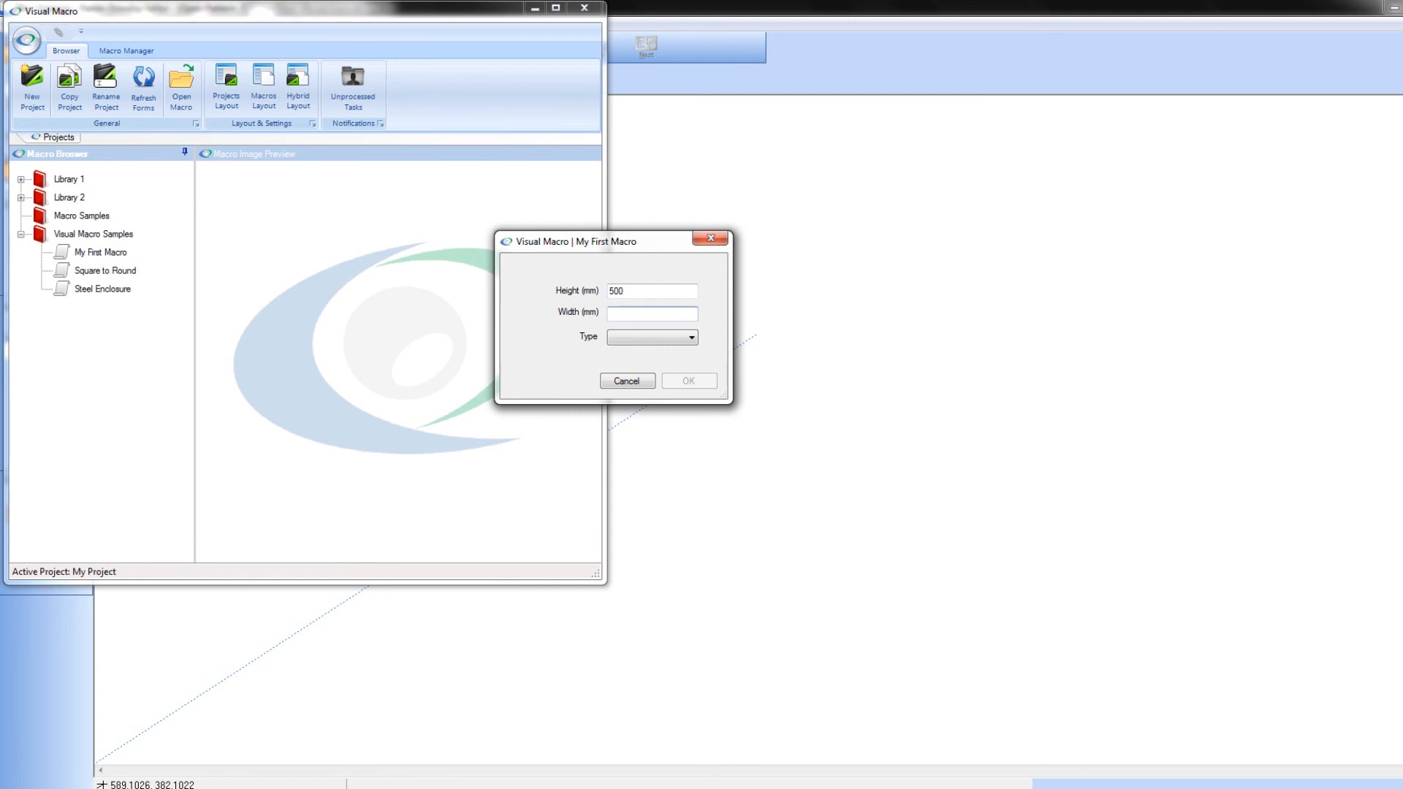
text(890)
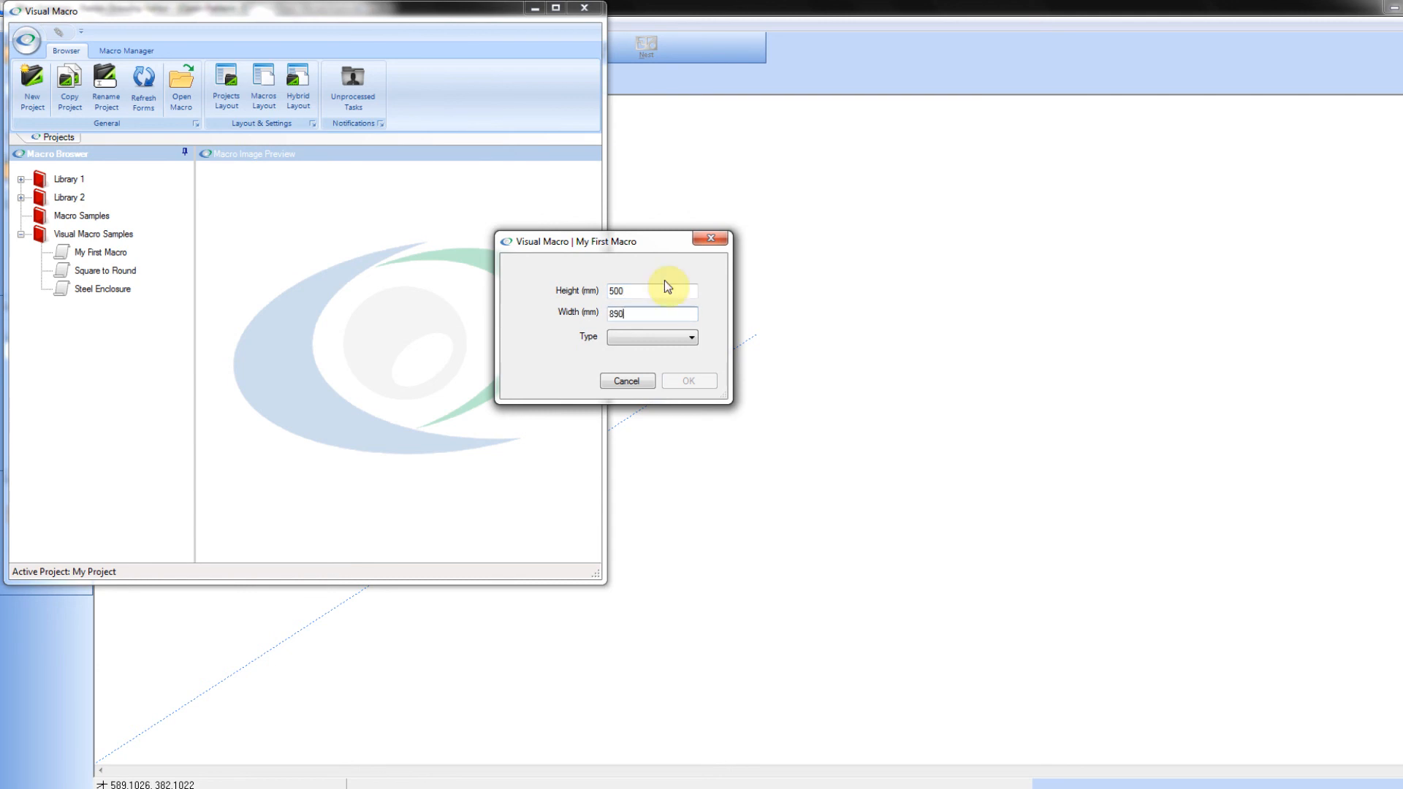
click(689, 339)
click(676, 352)
click(688, 381)
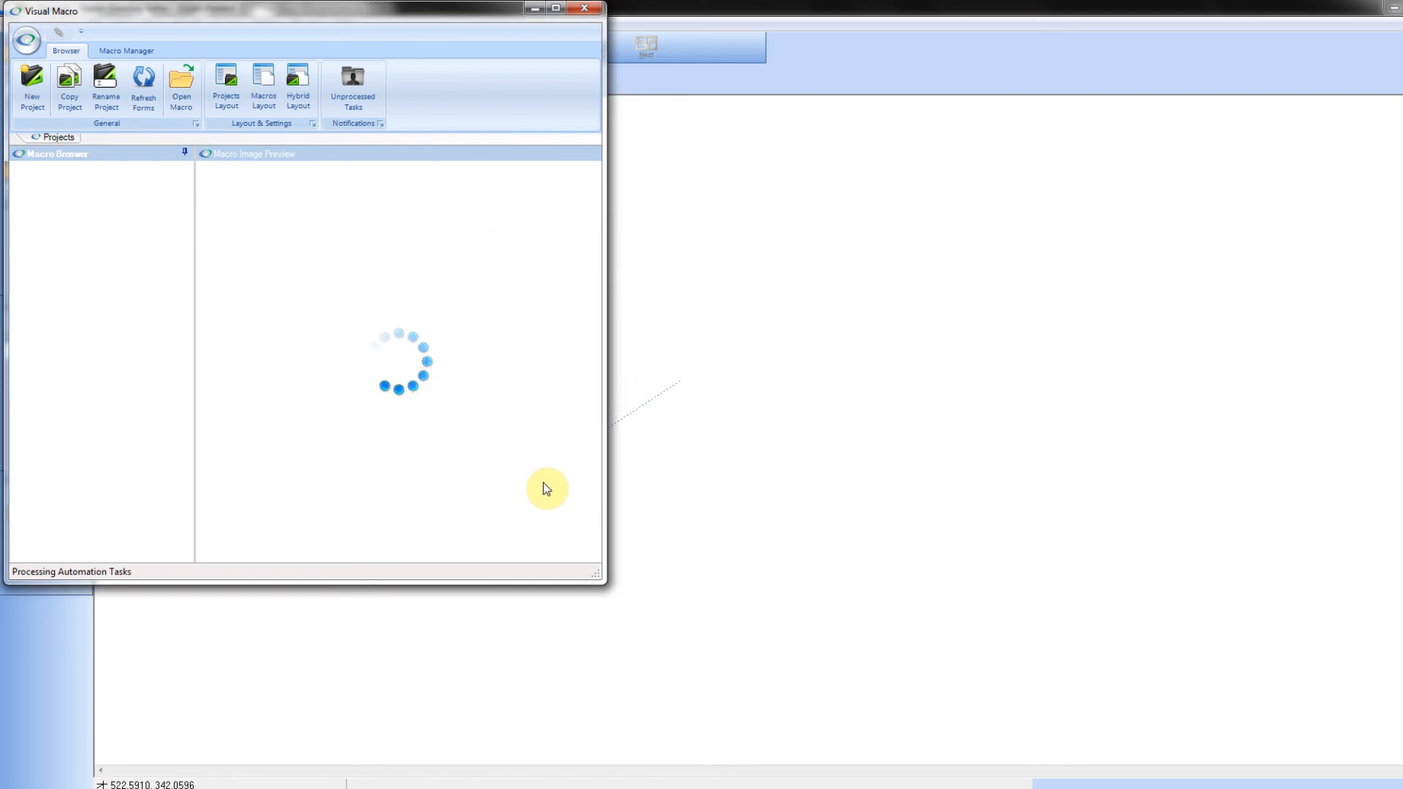
Step: Start a new blank drawing in the Radan Drawing Editor after the Type 1 panel is drawn
drag(526, 315, 933, 556)
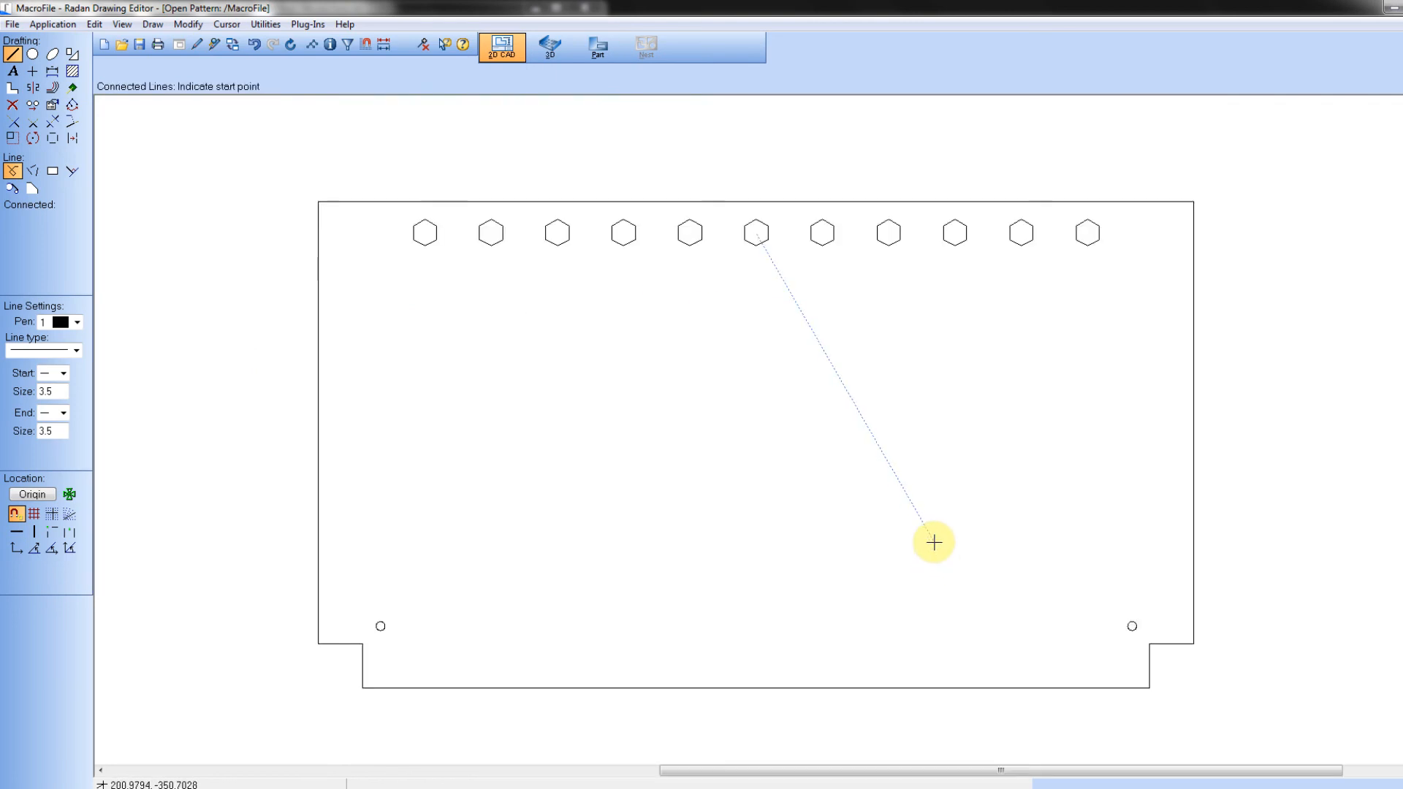
click(104, 44)
click(641, 462)
click(729, 459)
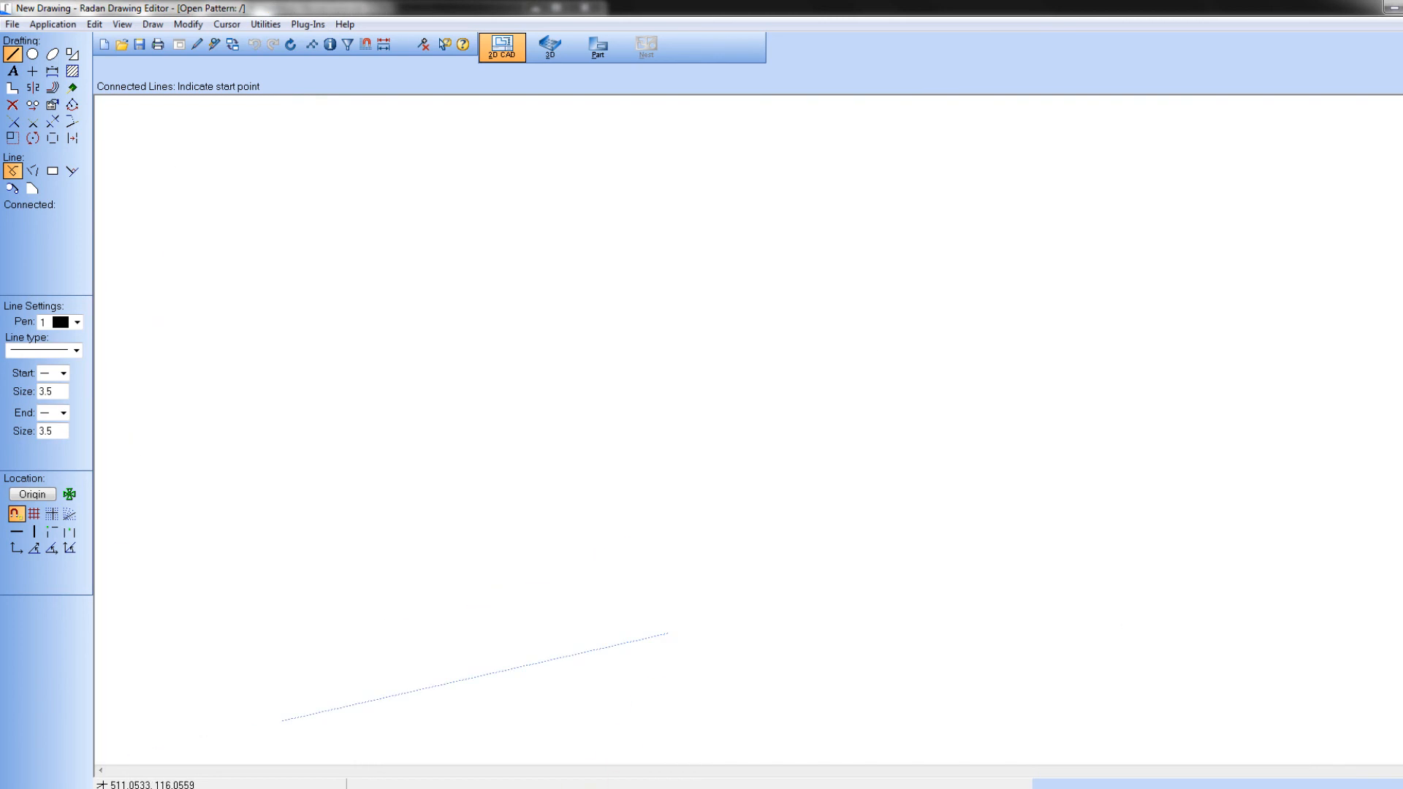
Step: Switch to Visual Macro and run My First Macro with a height value, a width of 1100 mm and panel Type 2
click(583, 788)
double_click(122, 253)
text(890)
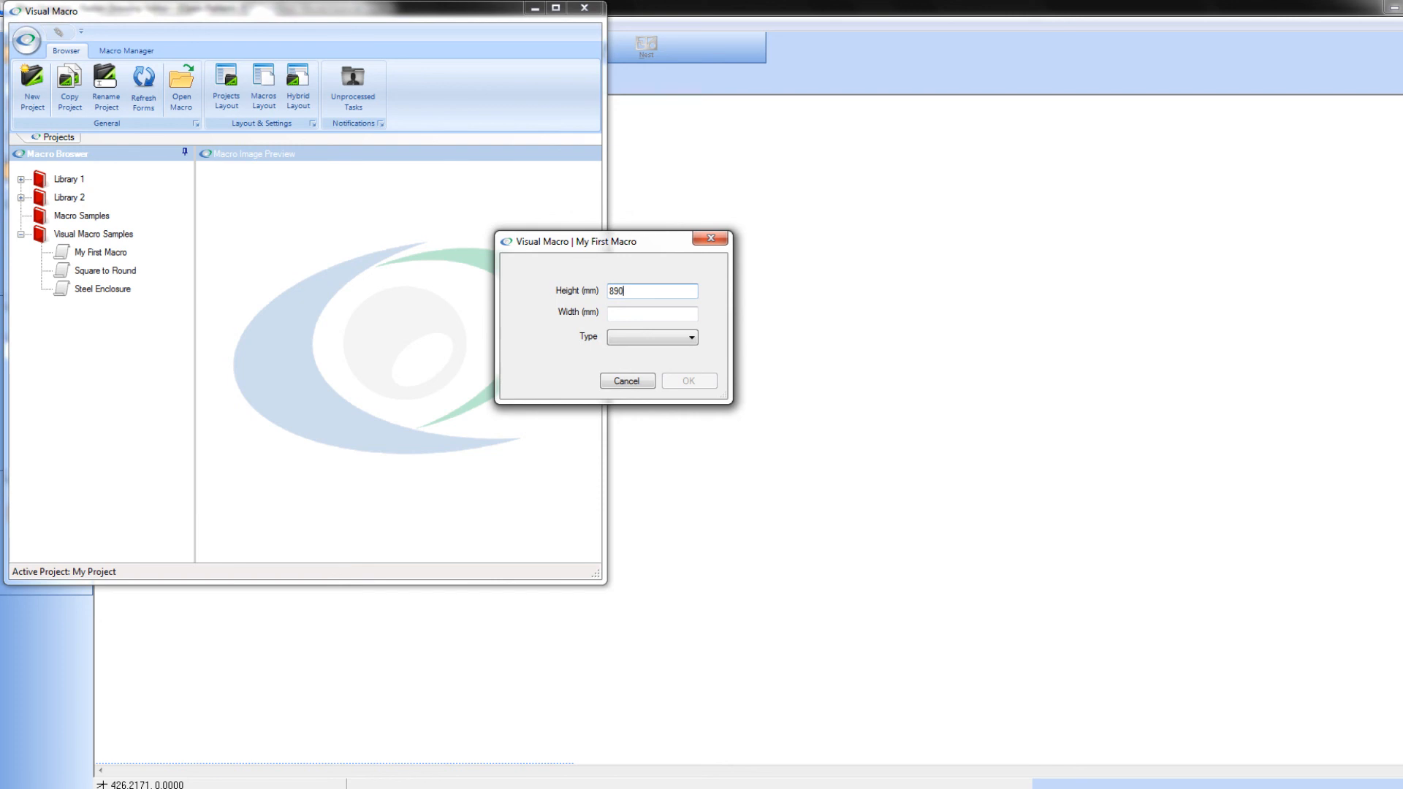
key(Tab)
text(1100)
click(691, 339)
click(686, 365)
click(690, 381)
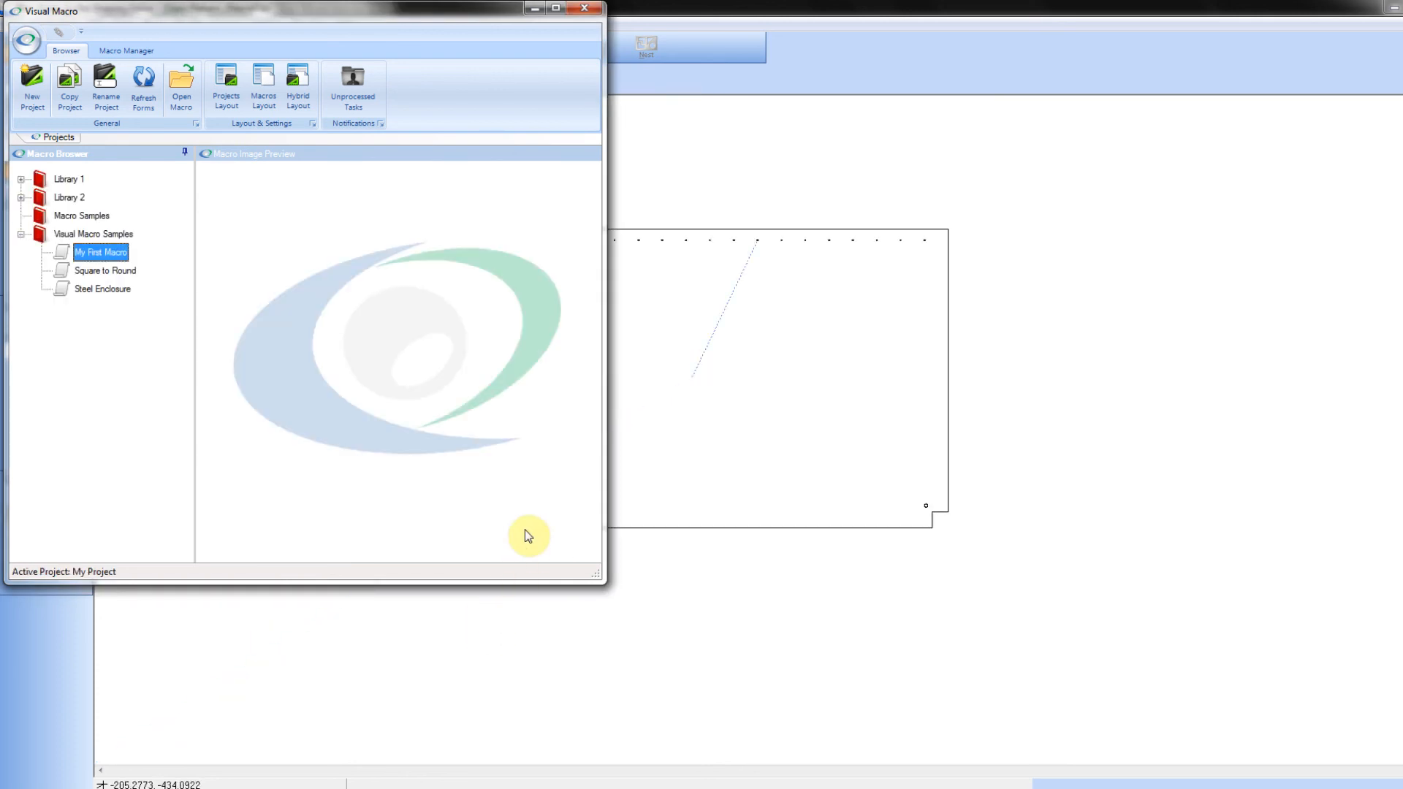
Step: Examine the generated Type 2 panel and its hole array in the drawing editor
click(1069, 620)
mouse_move(524, 174)
mouse_down()
mouse_move(926, 423)
mouse_move(1065, 566)
mouse_up()
drag(995, 138, 1330, 326)
scroll(1328, 326, down, 3)
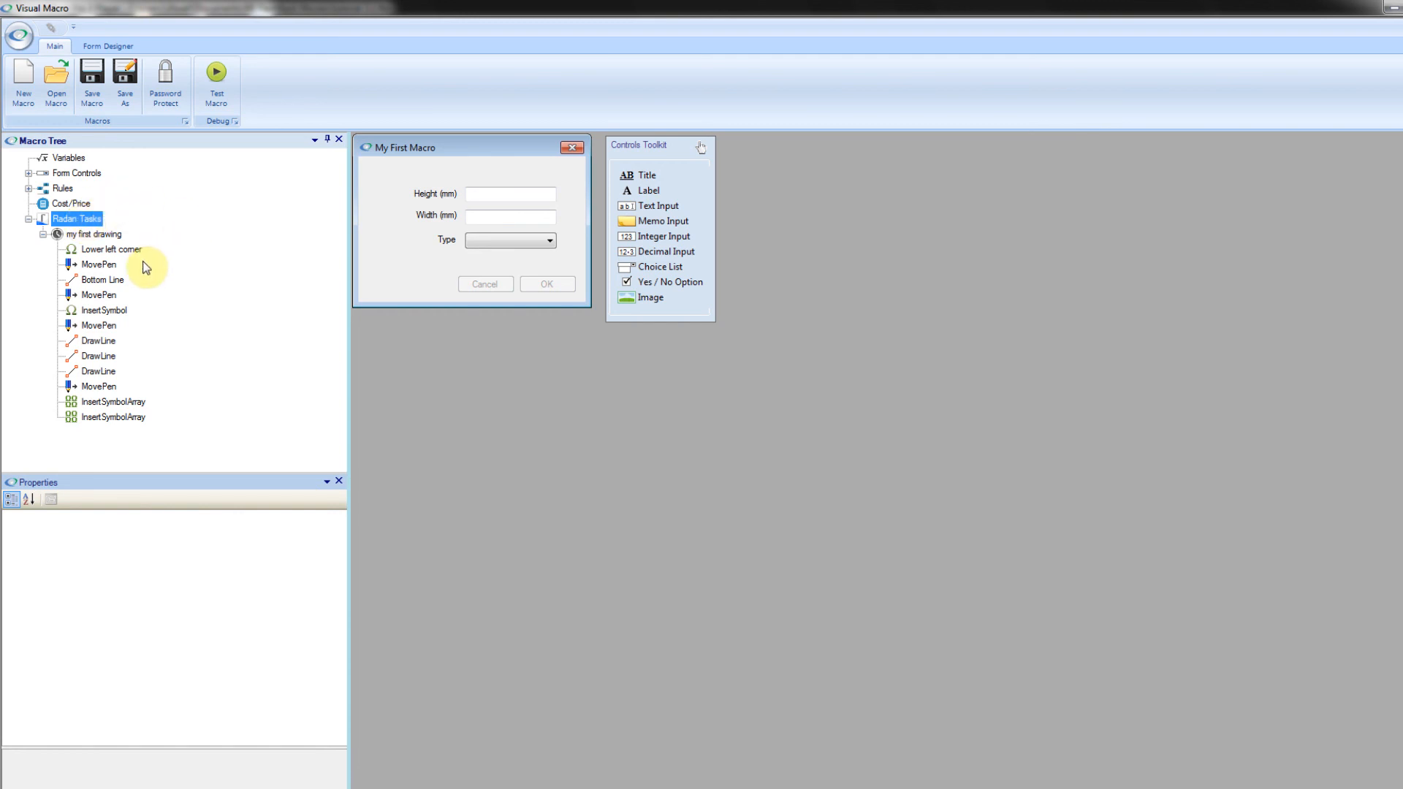
Step: Review the properties of the "my first drawing" task in the macro designer
click(101, 234)
click(336, 652)
click(340, 652)
click(340, 653)
click(339, 652)
click(339, 652)
Step: Set the Slitting Tool of the Bottom Line command to 210.05
click(91, 281)
click(223, 673)
text(210.05)
click(212, 688)
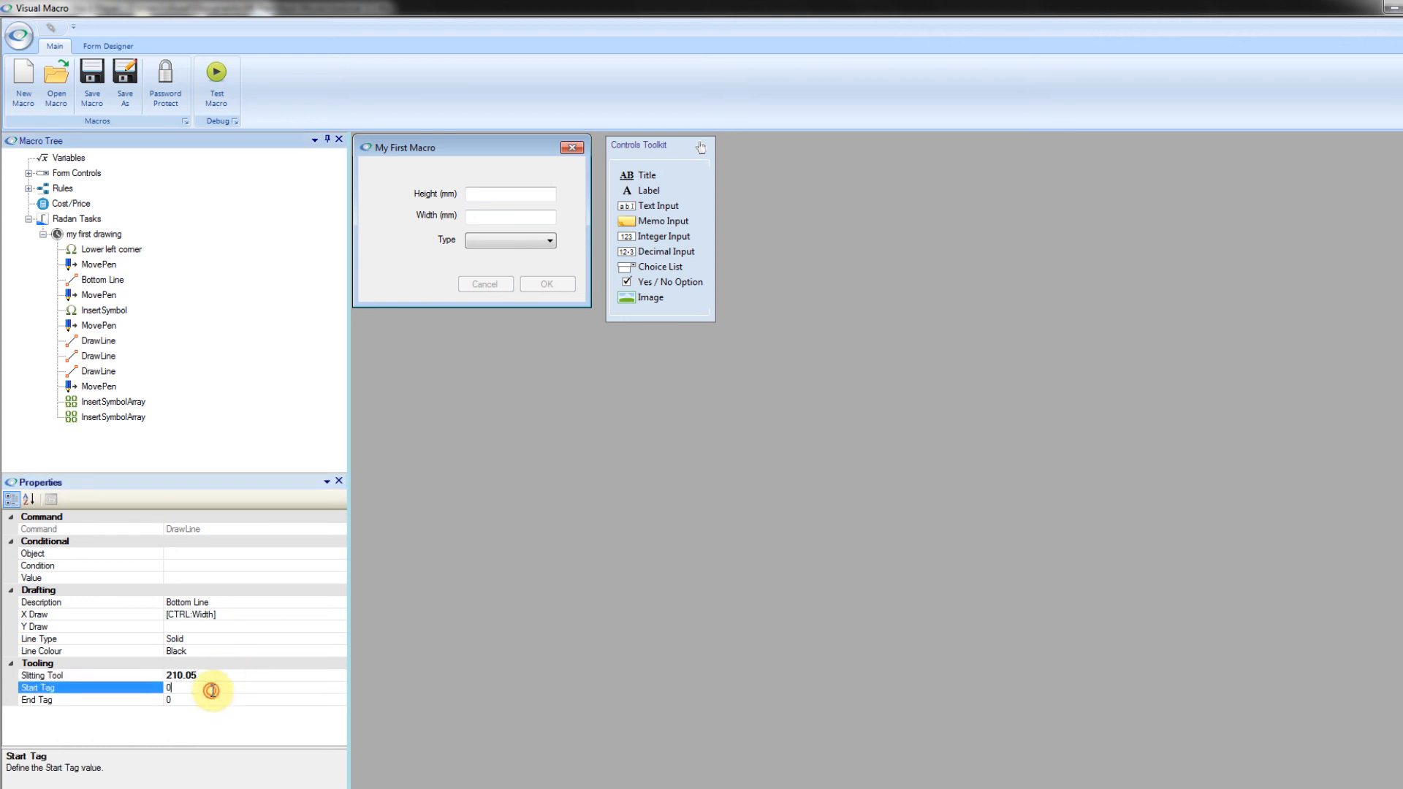
text(.05)
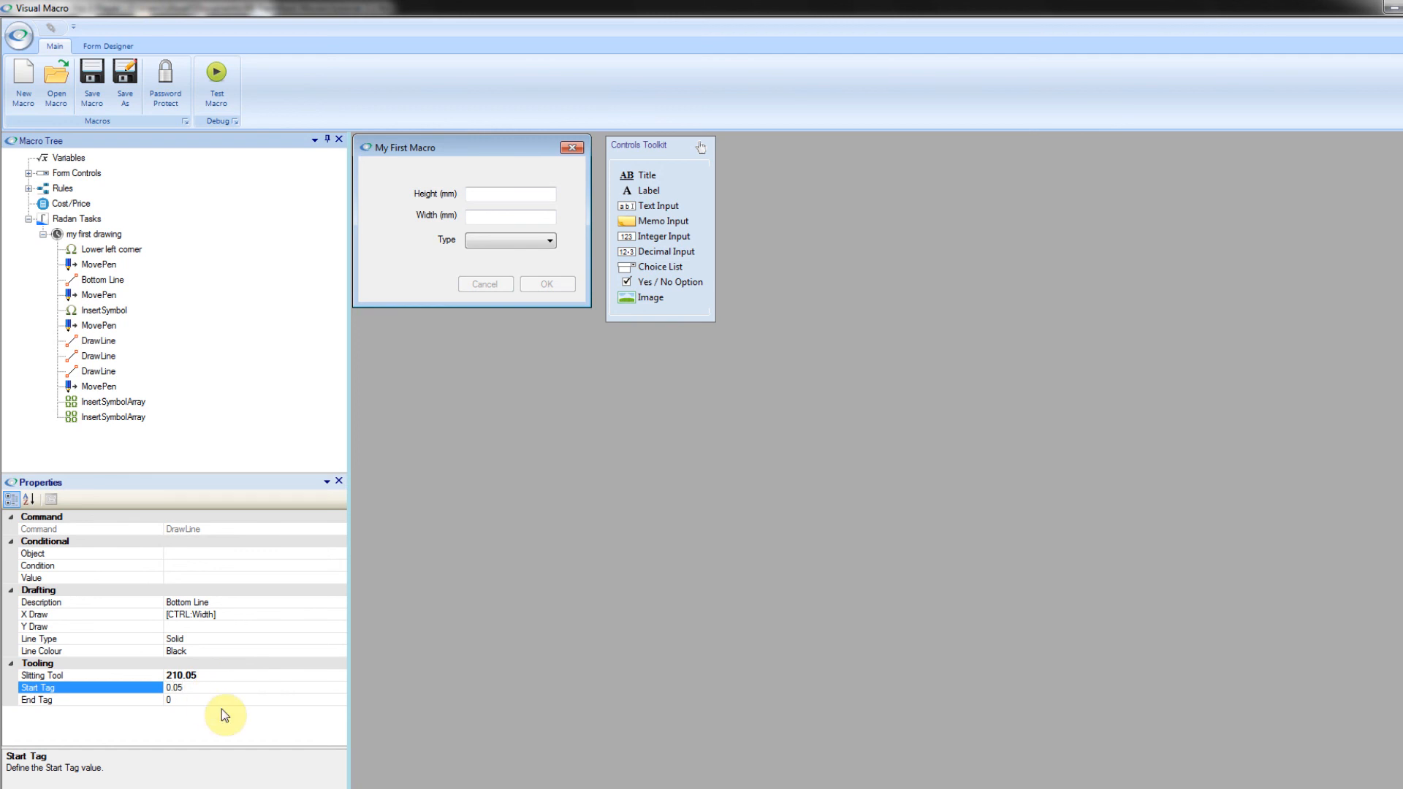
Step: Set both the Start Tag and the End Tag of the Bottom Line command to 0.05
click(223, 699)
text(.05)
click(247, 651)
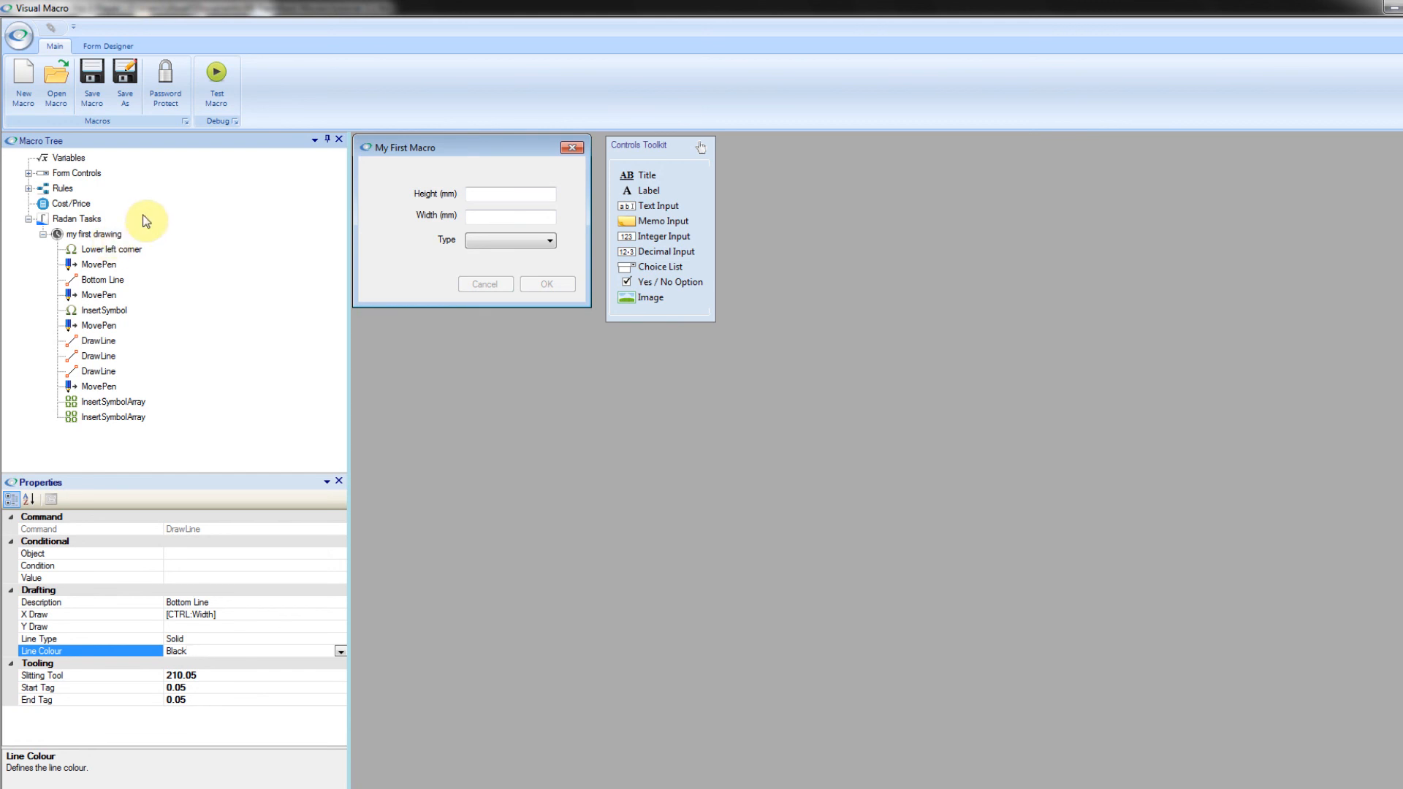
Step: Add a Save to Project command to the "my first drawing" task
click(114, 235)
right_click(114, 235)
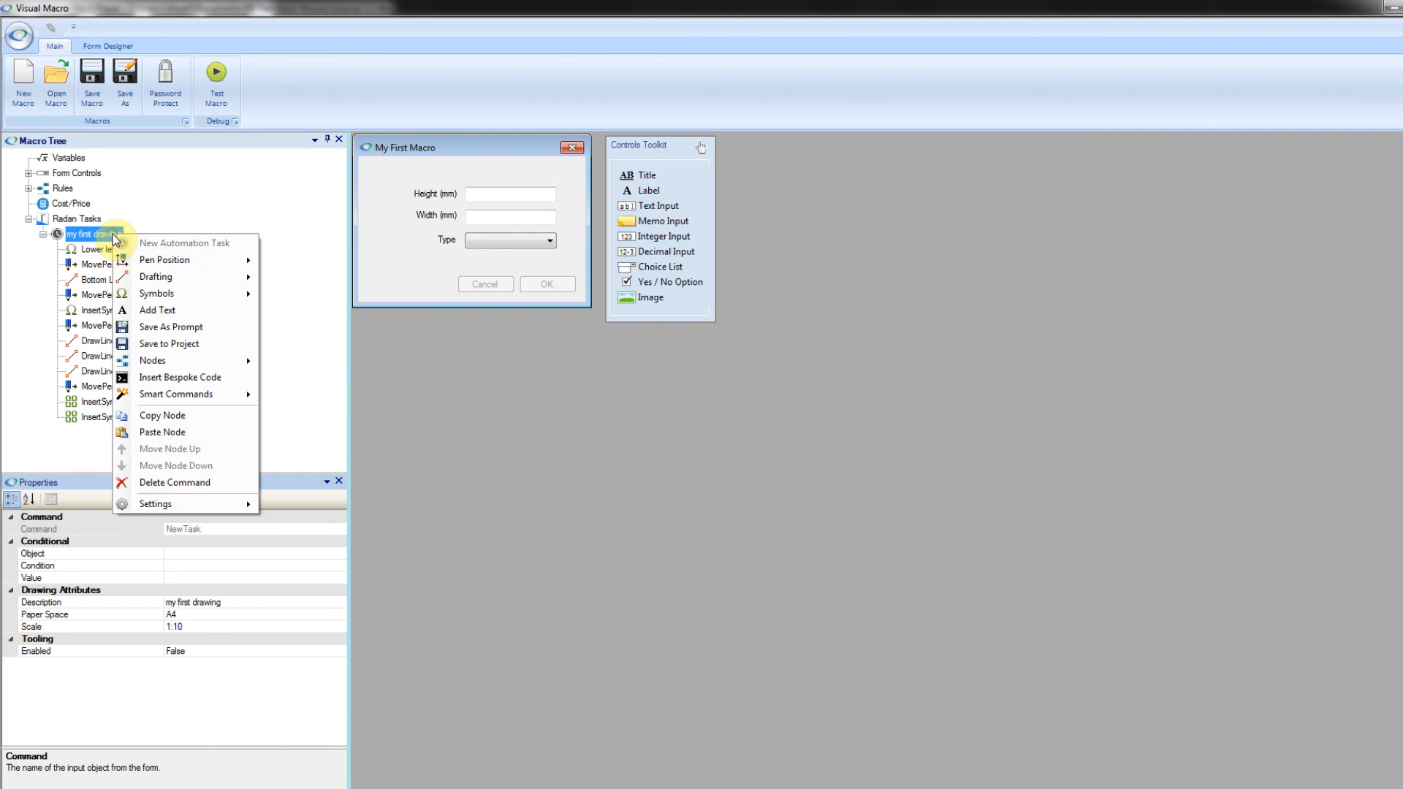
click(203, 345)
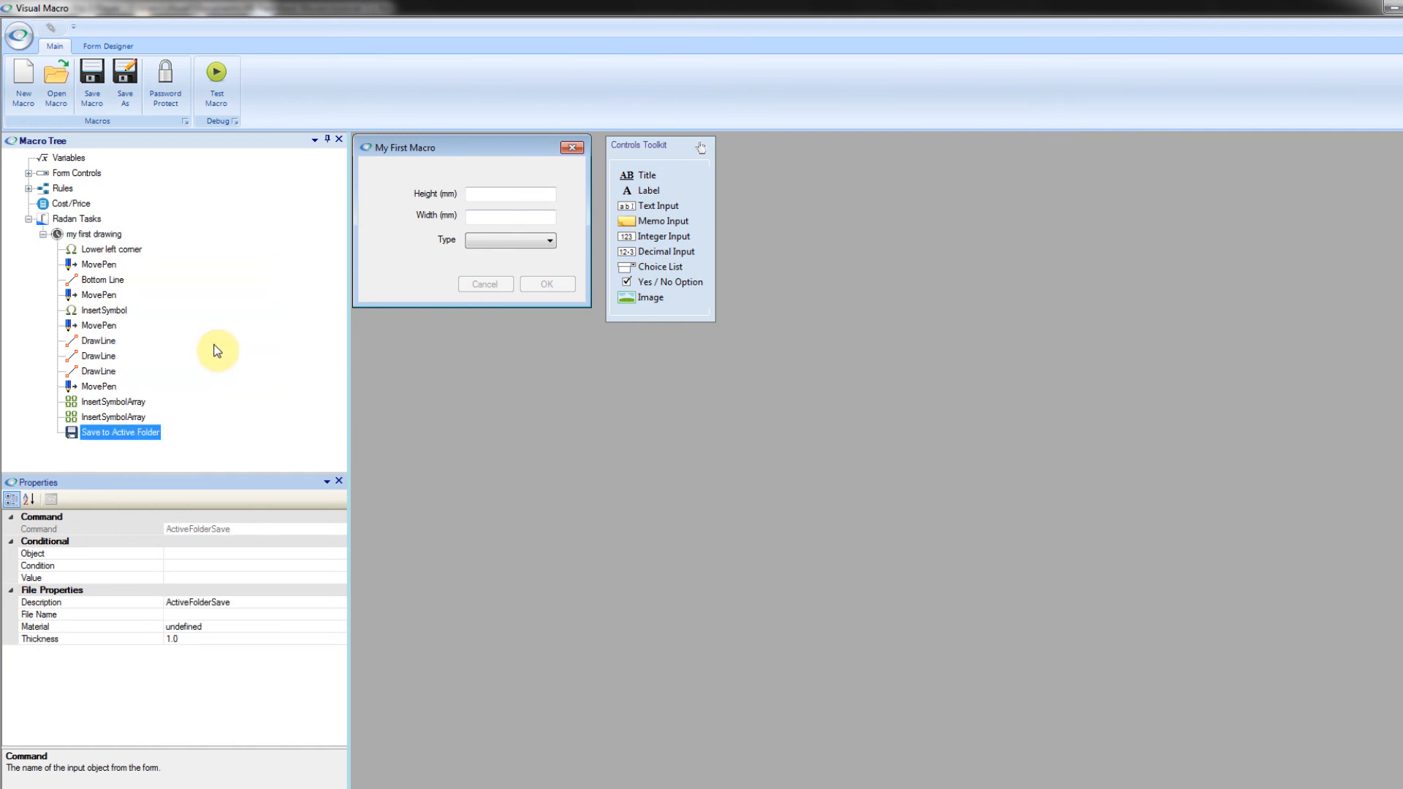
Step: Build the save command's File Name expression as [PROJ:ProjectNo] [CTRL:Height] x [CTRL:Width]
click(238, 603)
click(244, 614)
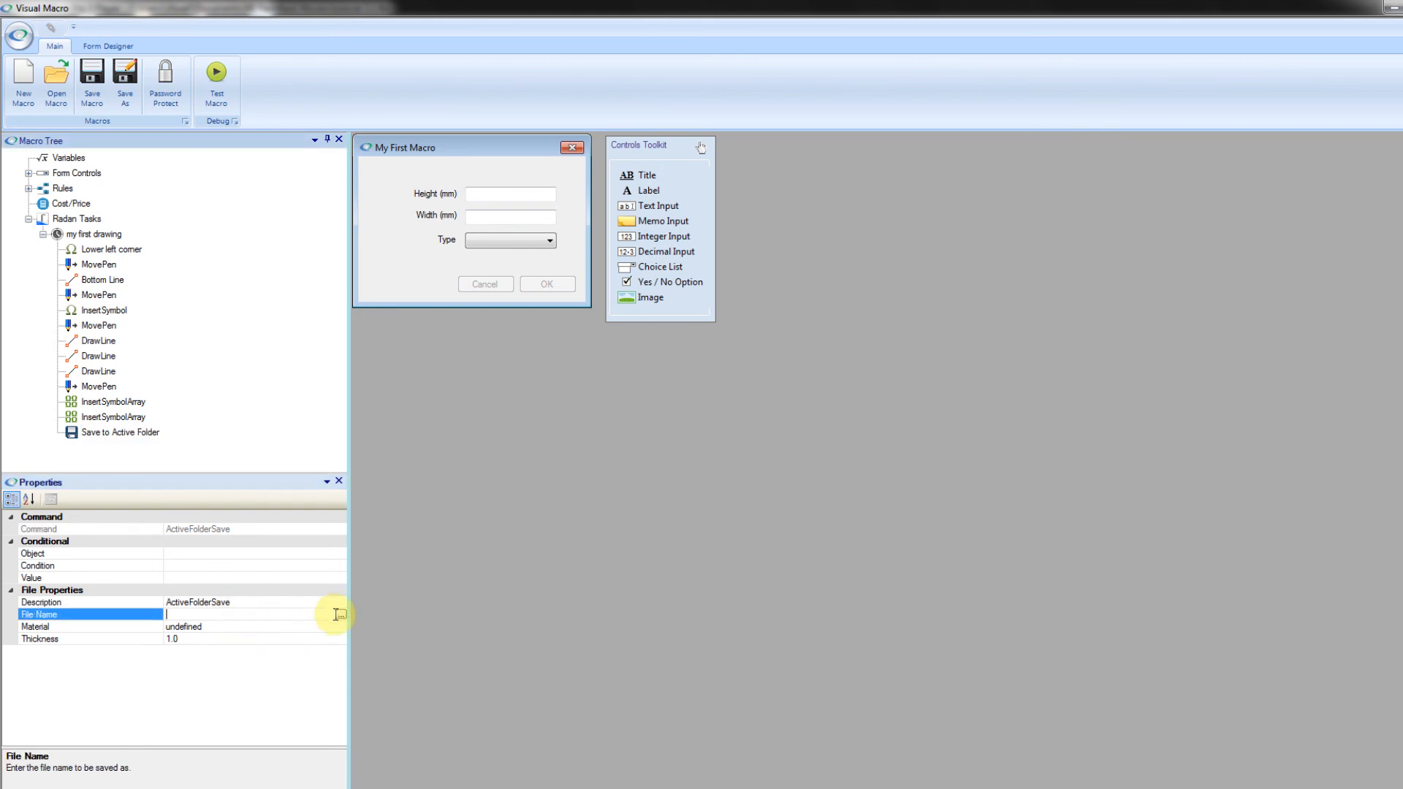
click(340, 615)
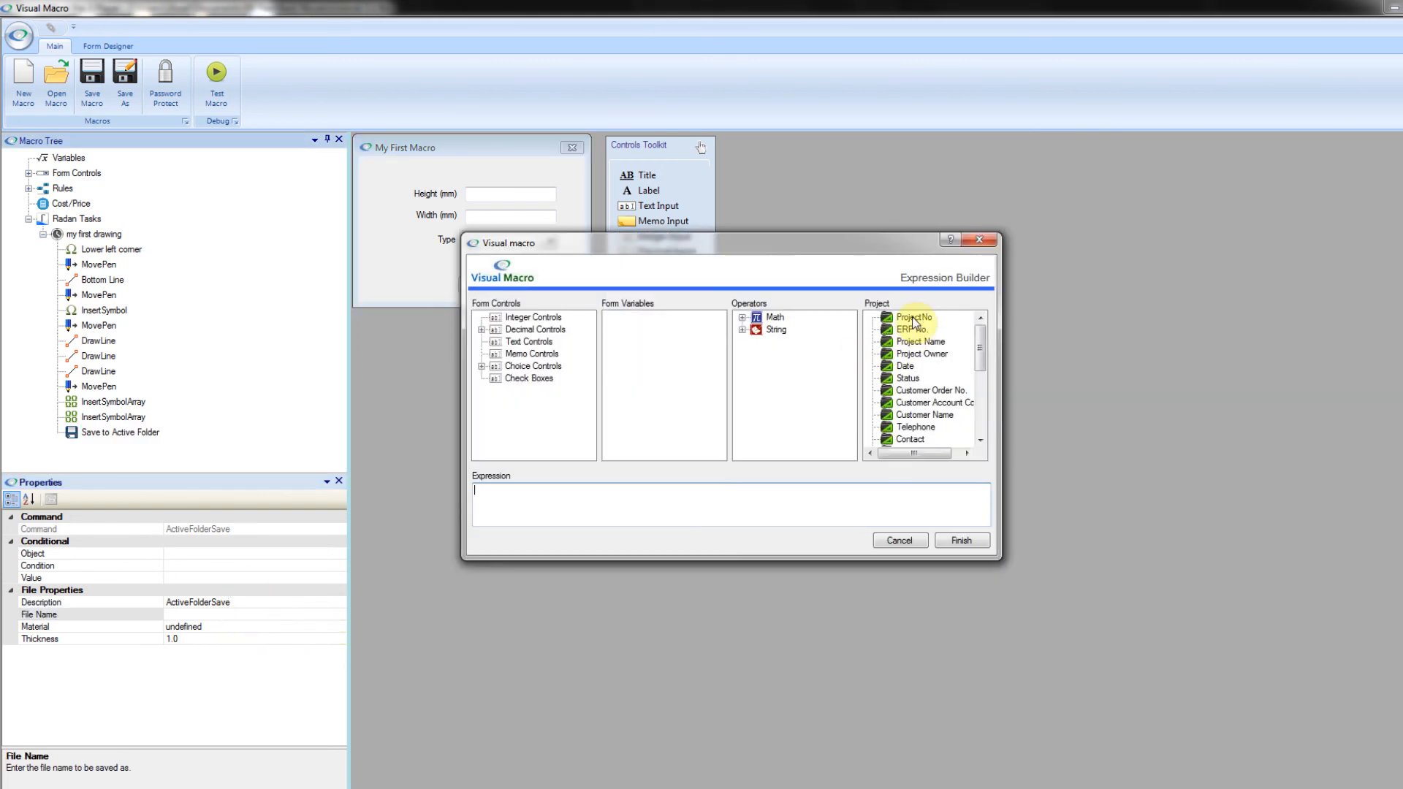
double_click(913, 317)
click(603, 509)
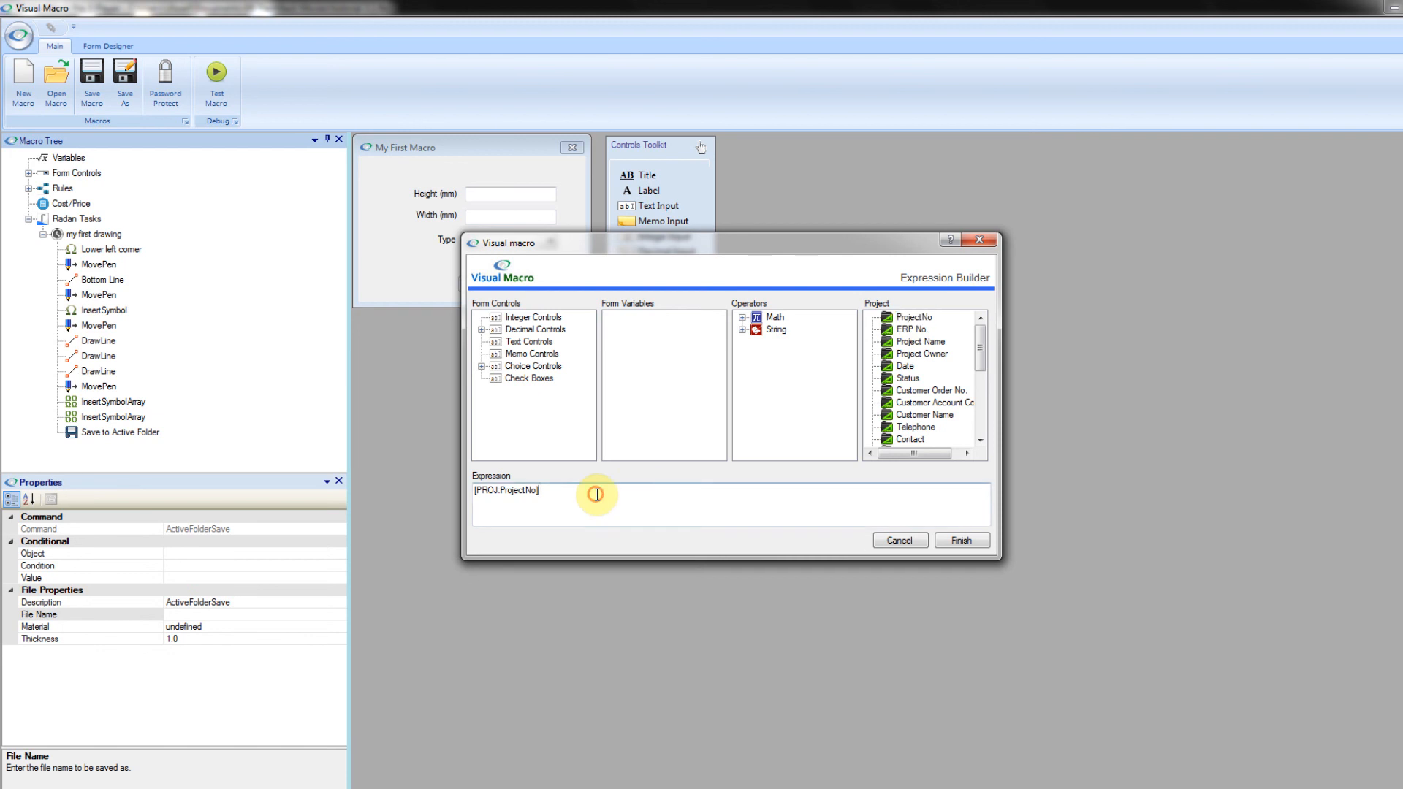
click(482, 329)
double_click(529, 342)
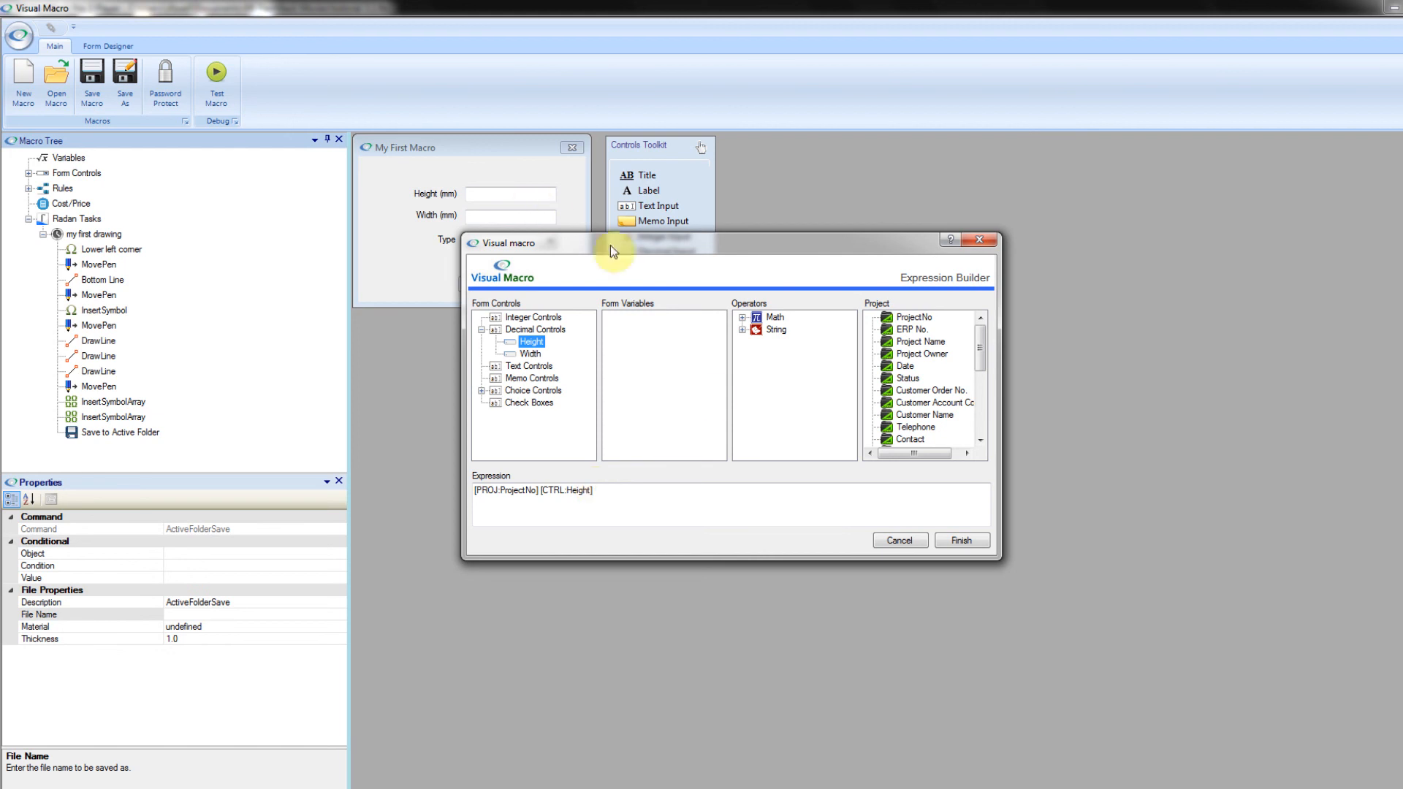
click(620, 488)
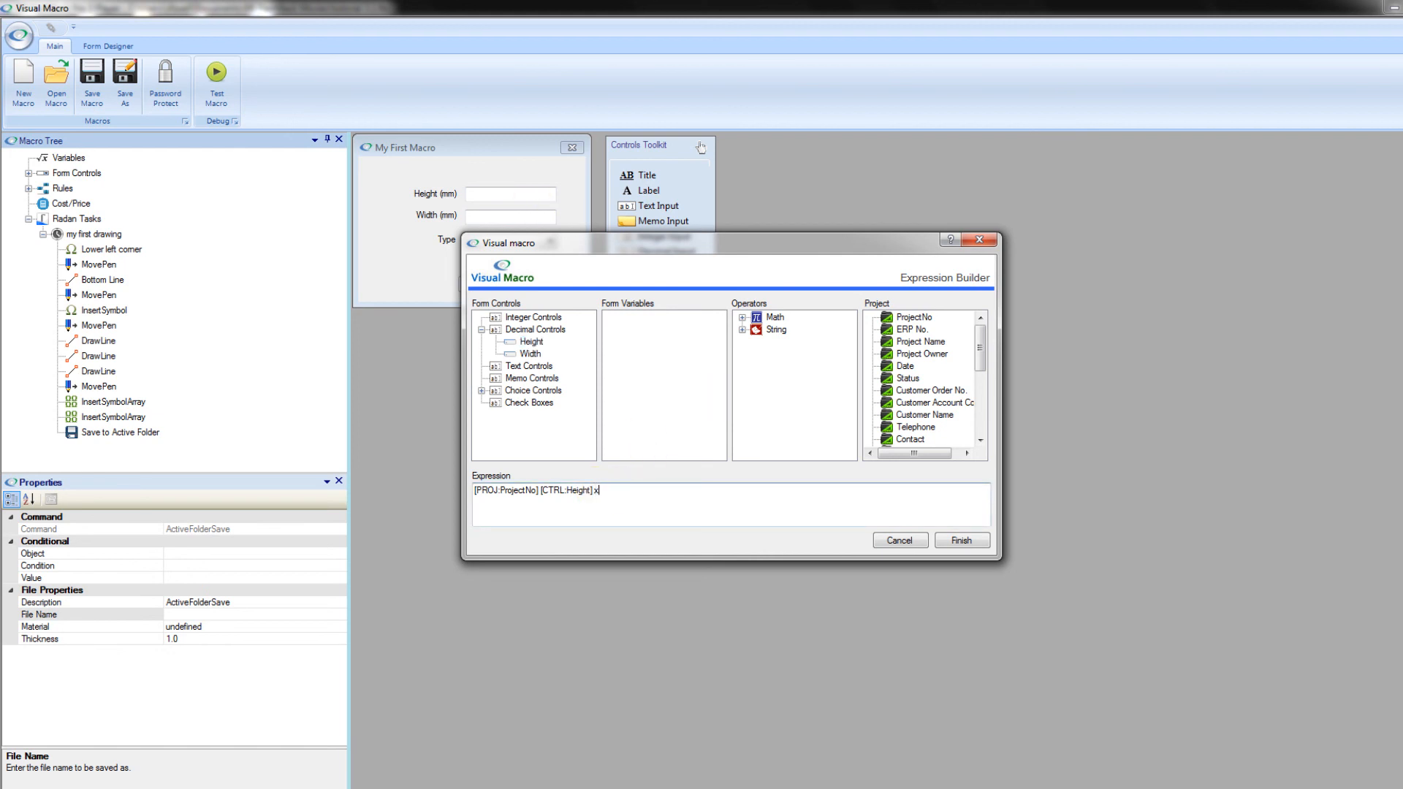
text(x)
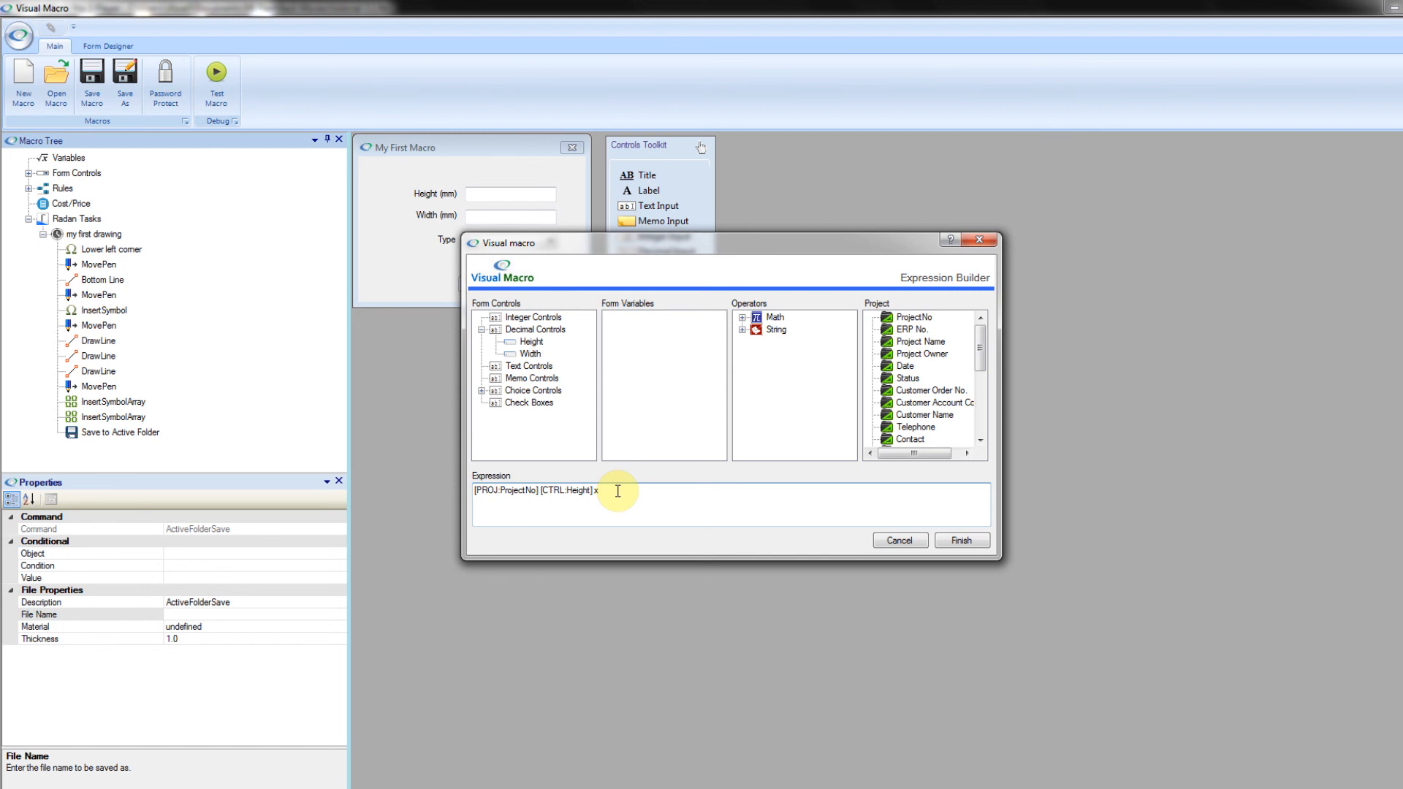
click(533, 354)
double_click(533, 354)
click(960, 540)
Step: Set the save command's Material to CR4 and its Thickness to 1.2
click(217, 627)
double_click(218, 627)
text(CR4)
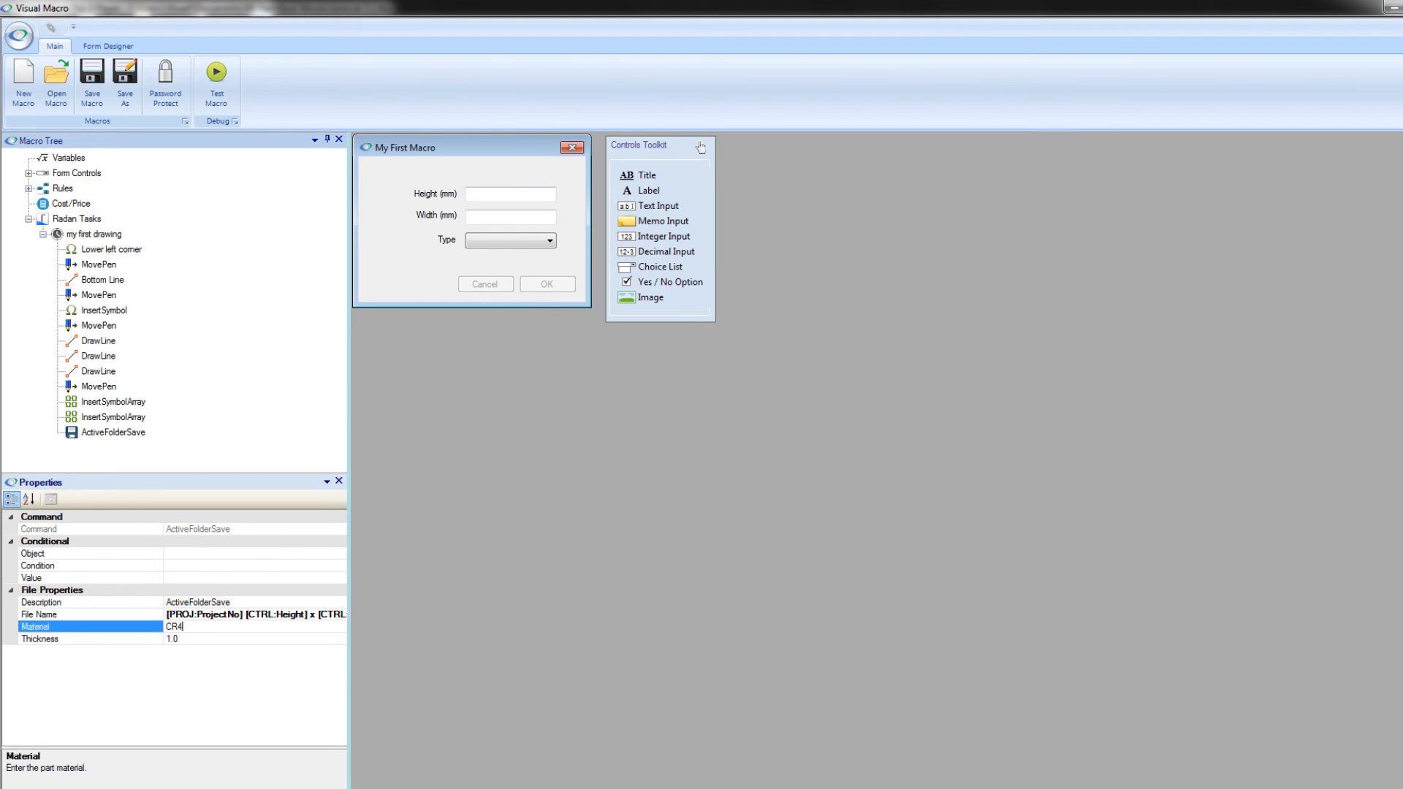
click(198, 635)
key(BackSpace)
text(2)
click(208, 577)
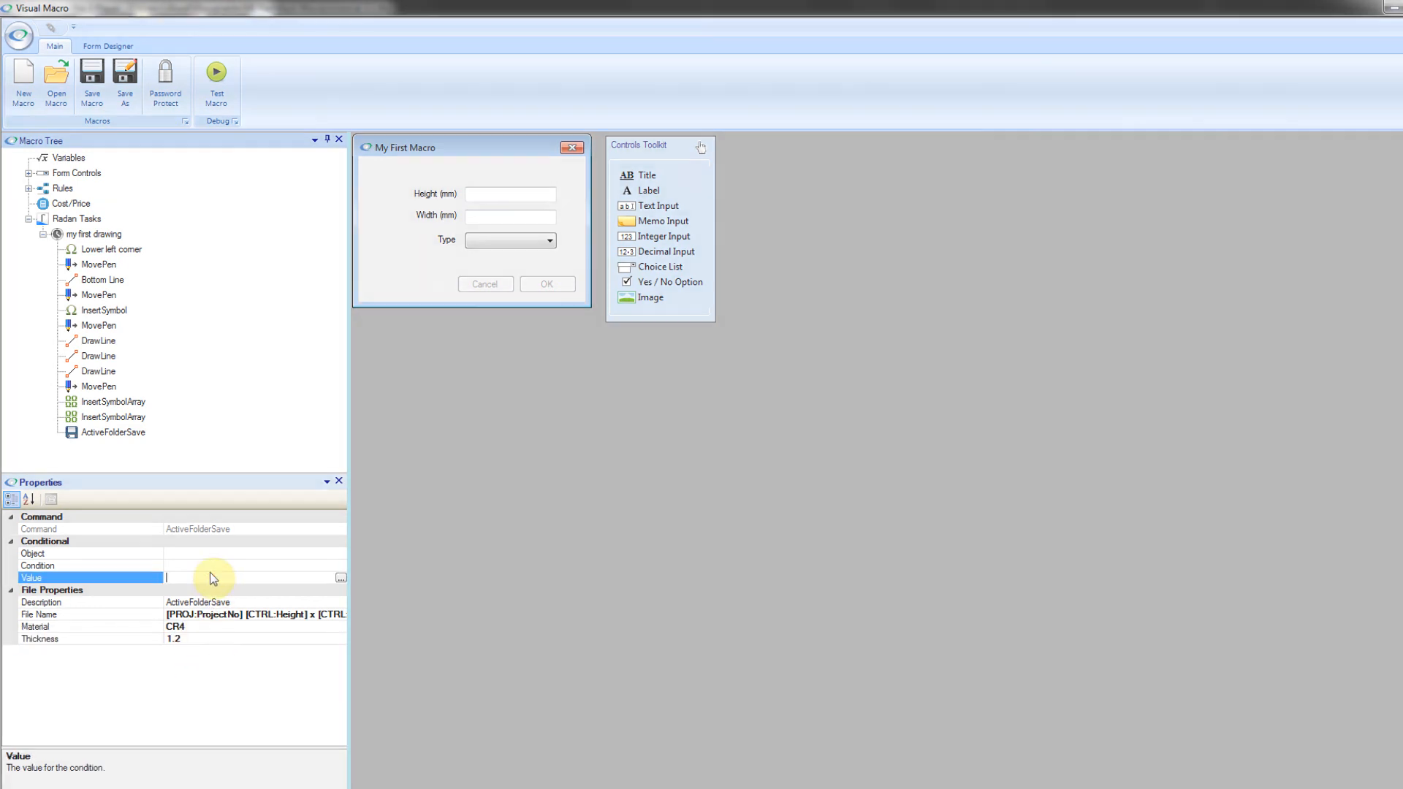